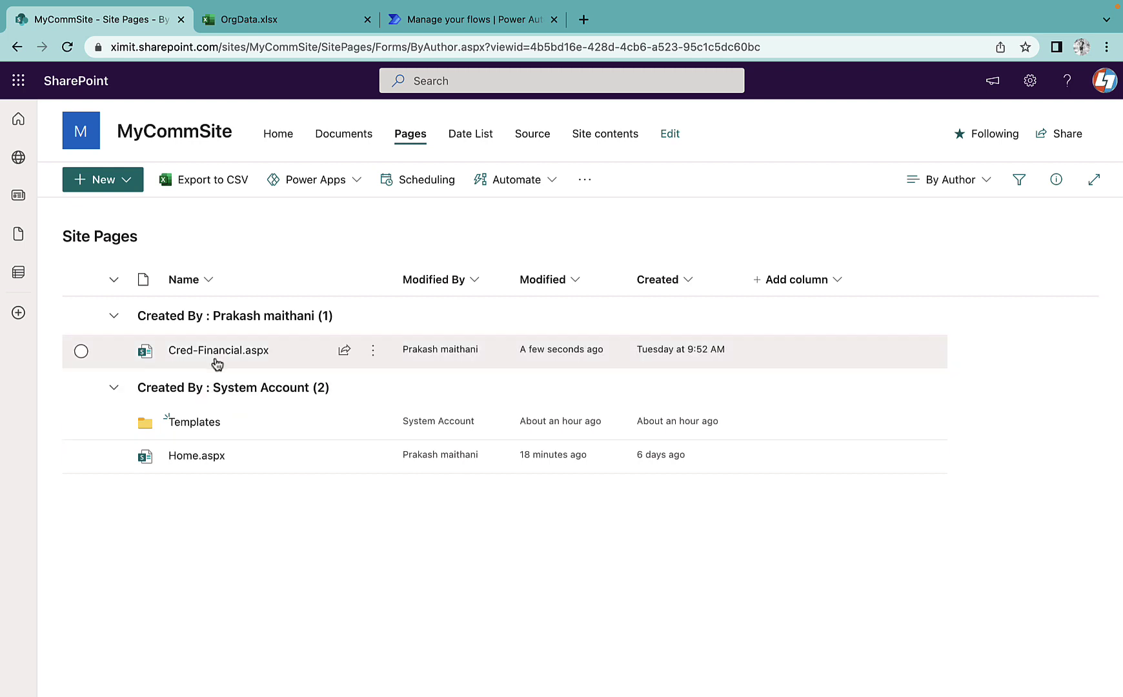
- Review the Cred-Financial page down to its Documents section, close it, and view the company and title table in OrgData.xlsx
click(217, 357)
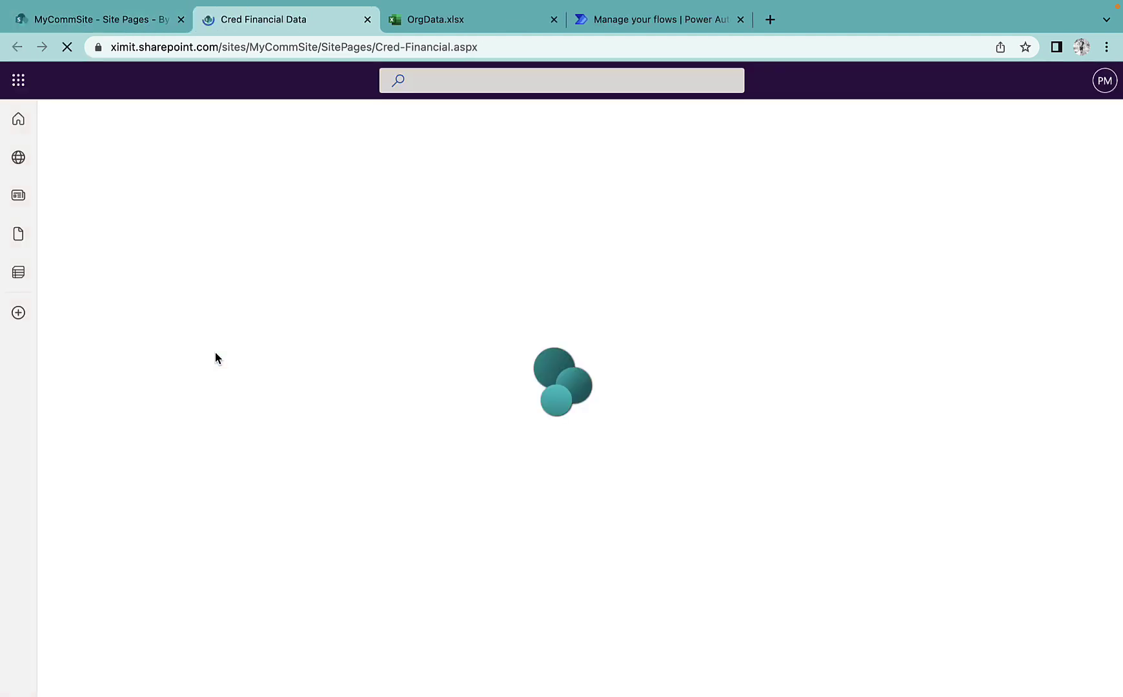
scroll(764, 479, down, 15)
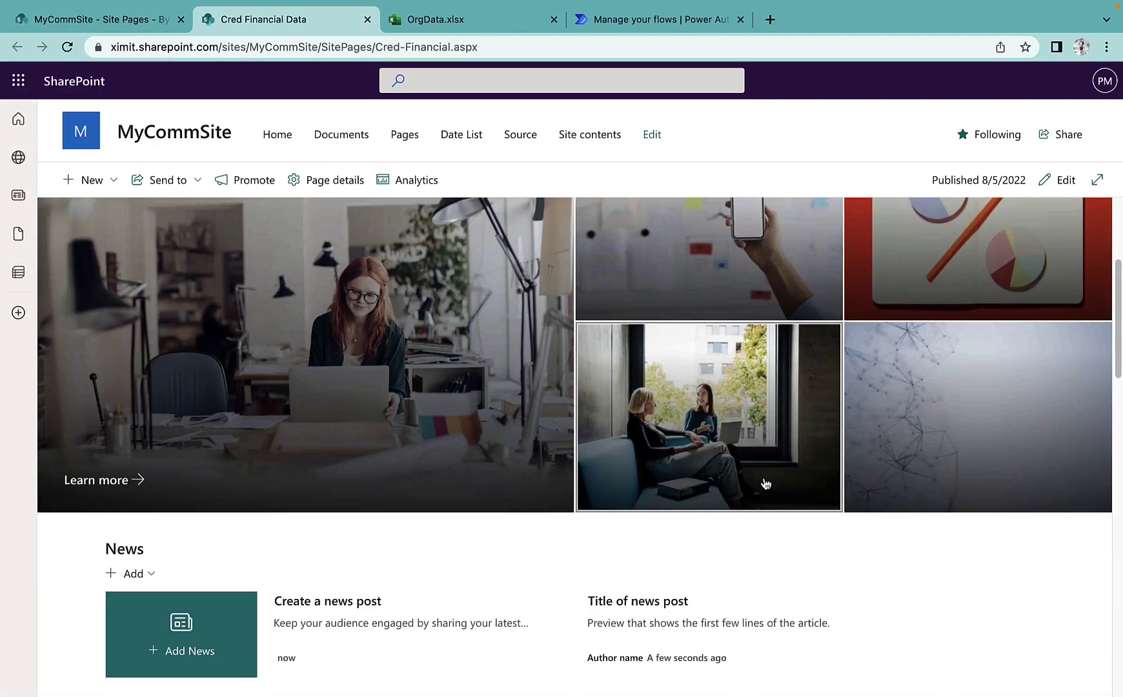
scroll(764, 483, down, 10)
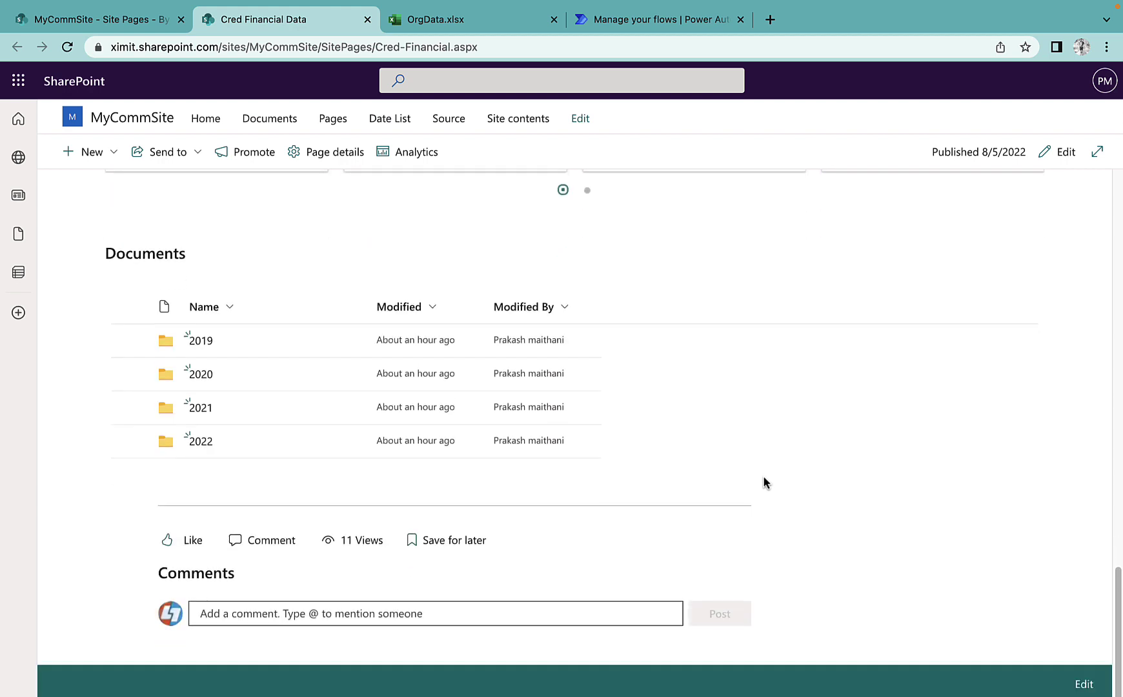
click(367, 20)
mouse_move(236, 354)
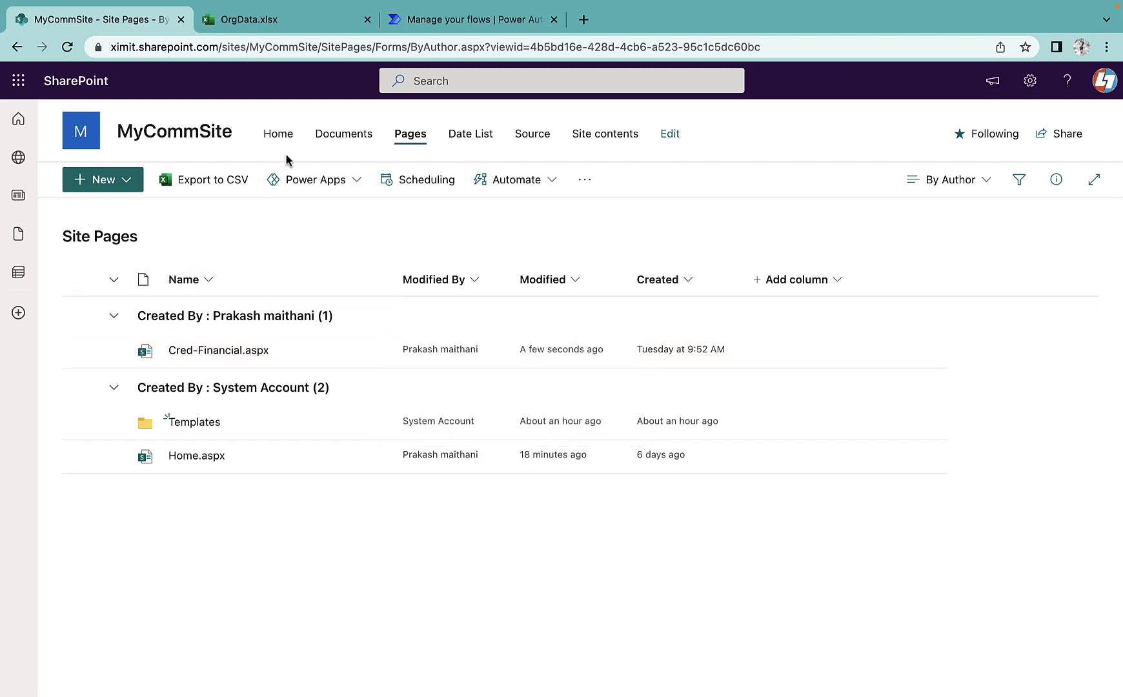
click(284, 21)
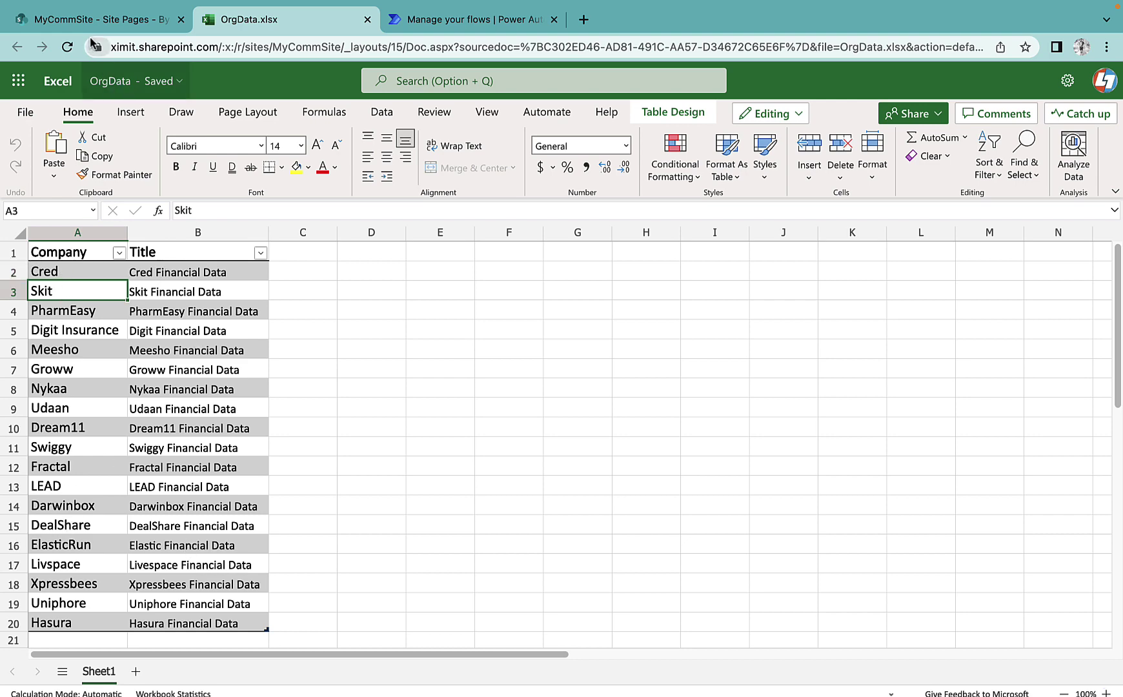
- Run the Create site Pages flow on Financial-Template.aspx in the Templates folder of Site Pages
key(super+1)
click(188, 429)
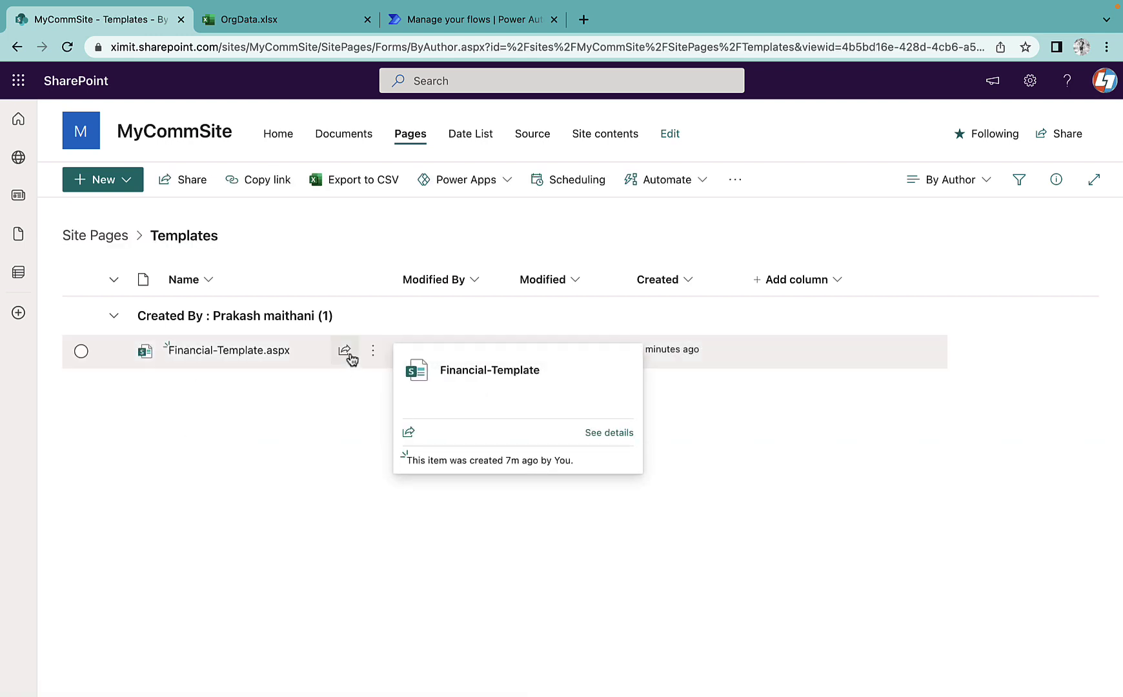
click(375, 355)
mouse_move(489, 458)
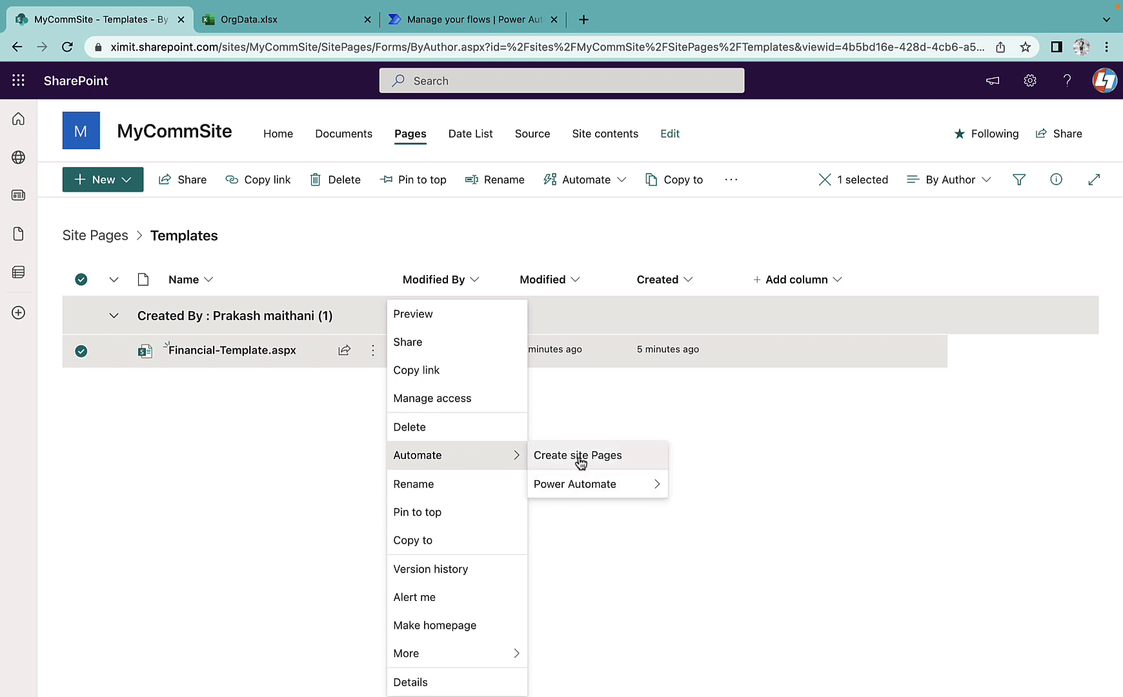
click(581, 458)
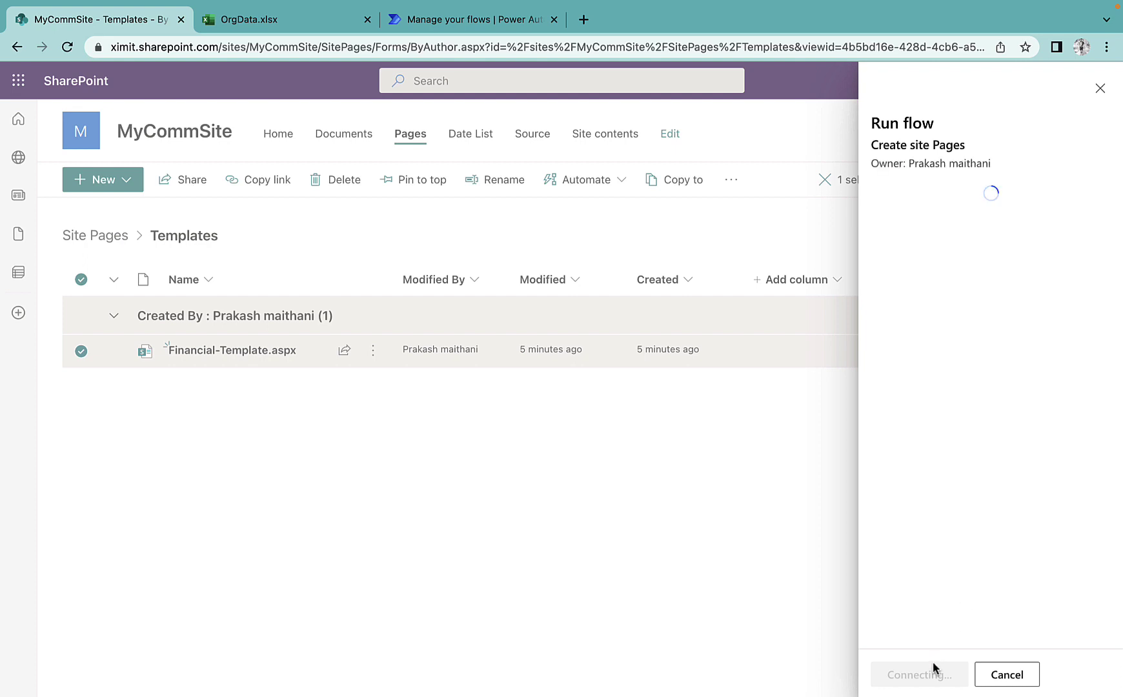
click(929, 673)
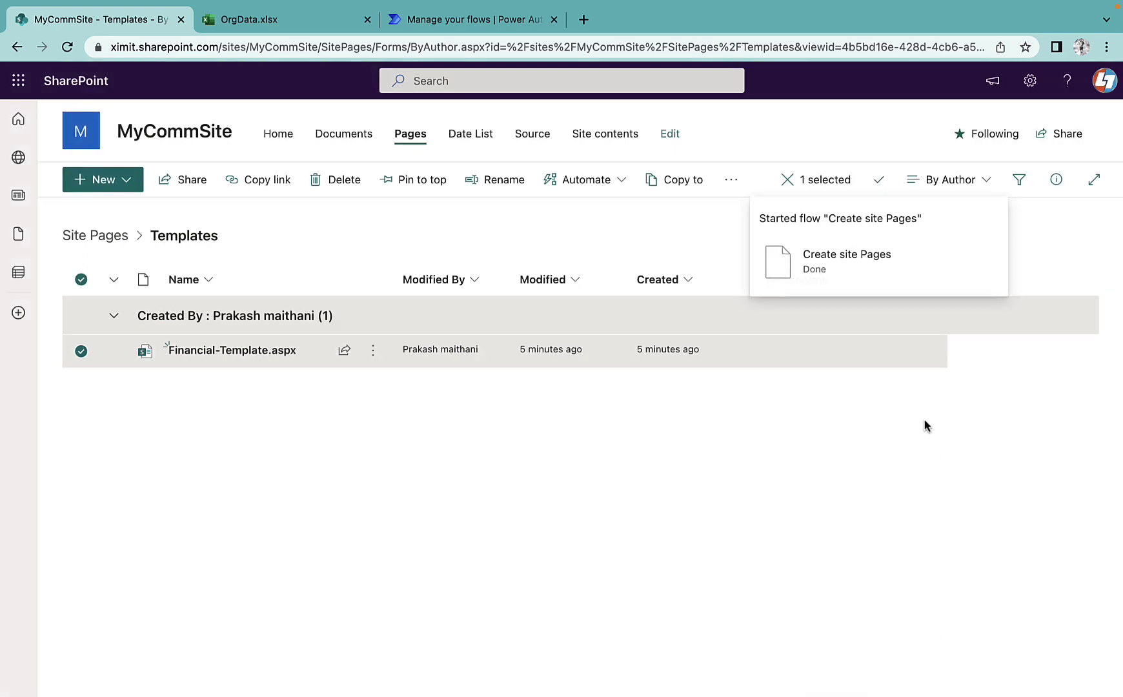
- Open the generated Cred.aspx page from Site Pages and compare its title with the Title column in OrgData.xlsx
click(95, 235)
mouse_move(190, 392)
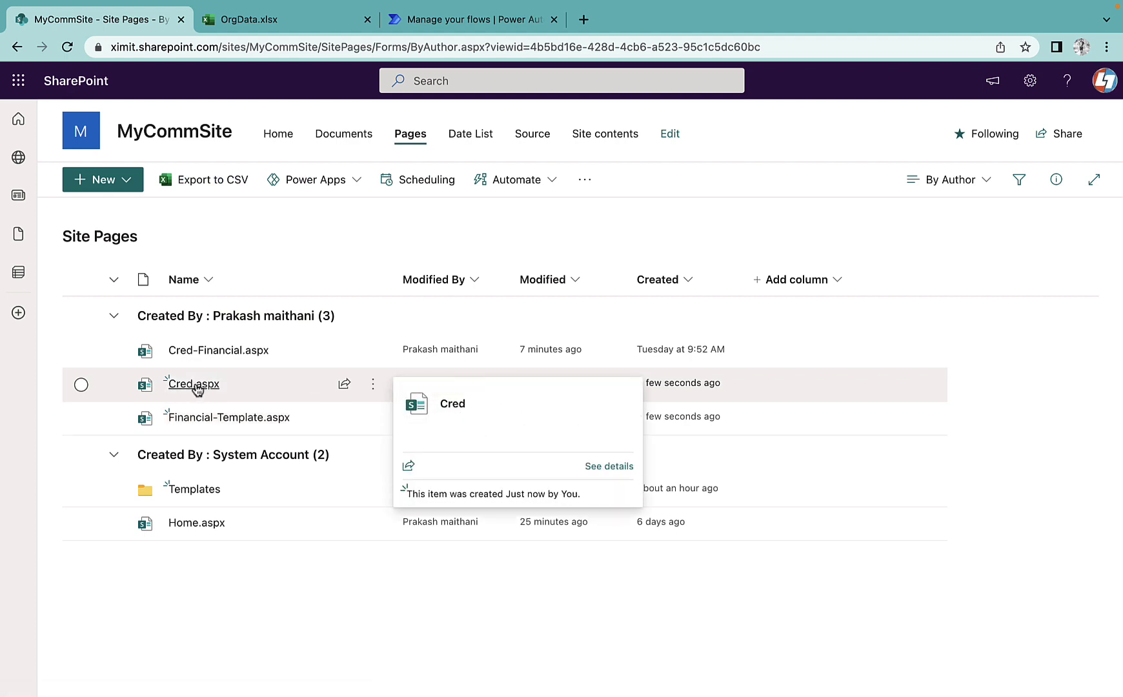
click(193, 385)
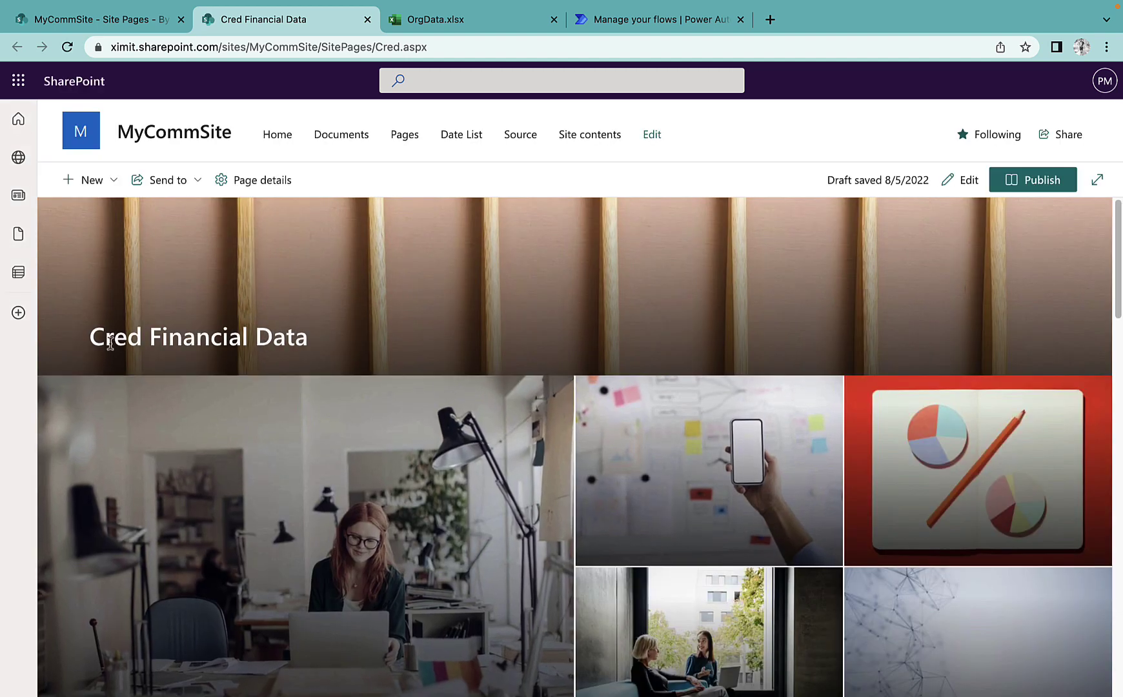
drag(100, 337, 306, 347)
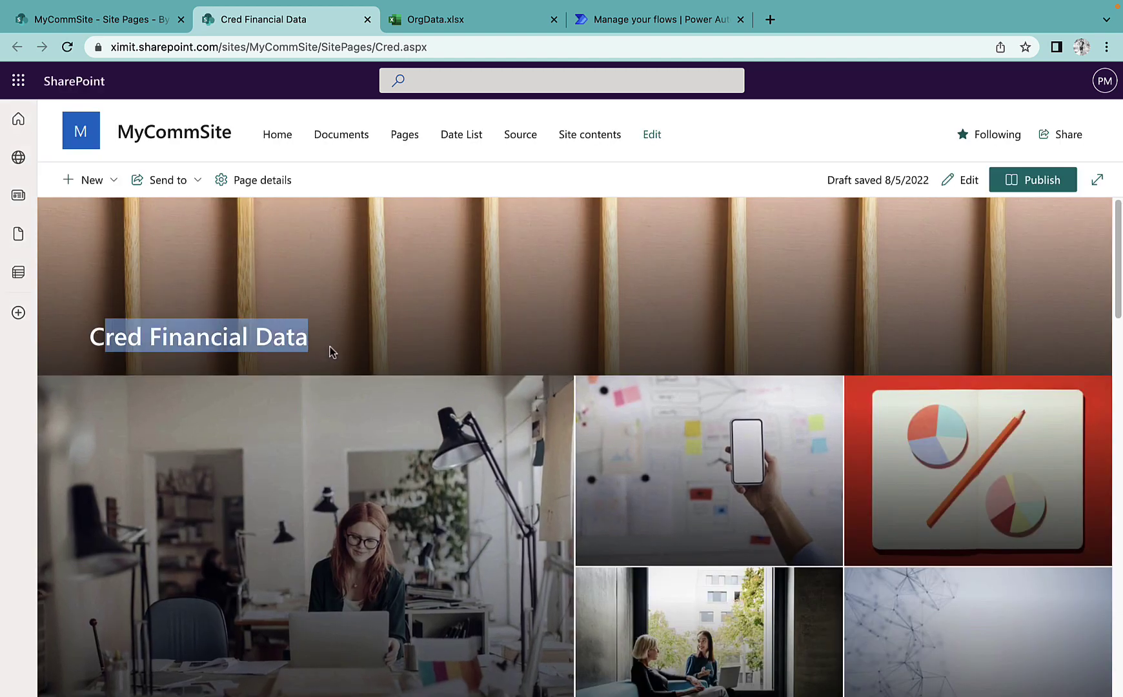
click(330, 351)
click(477, 22)
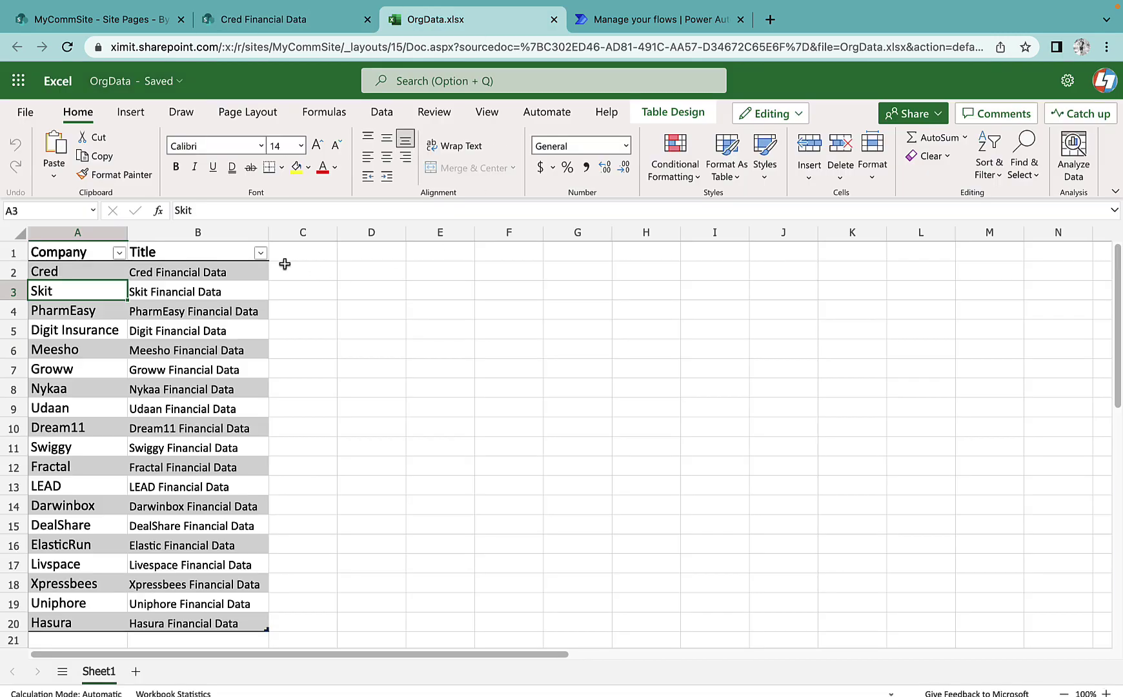
- Review the generated Cred page's content, look into the 2019 folder in its Documents section, and close the page
click(277, 20)
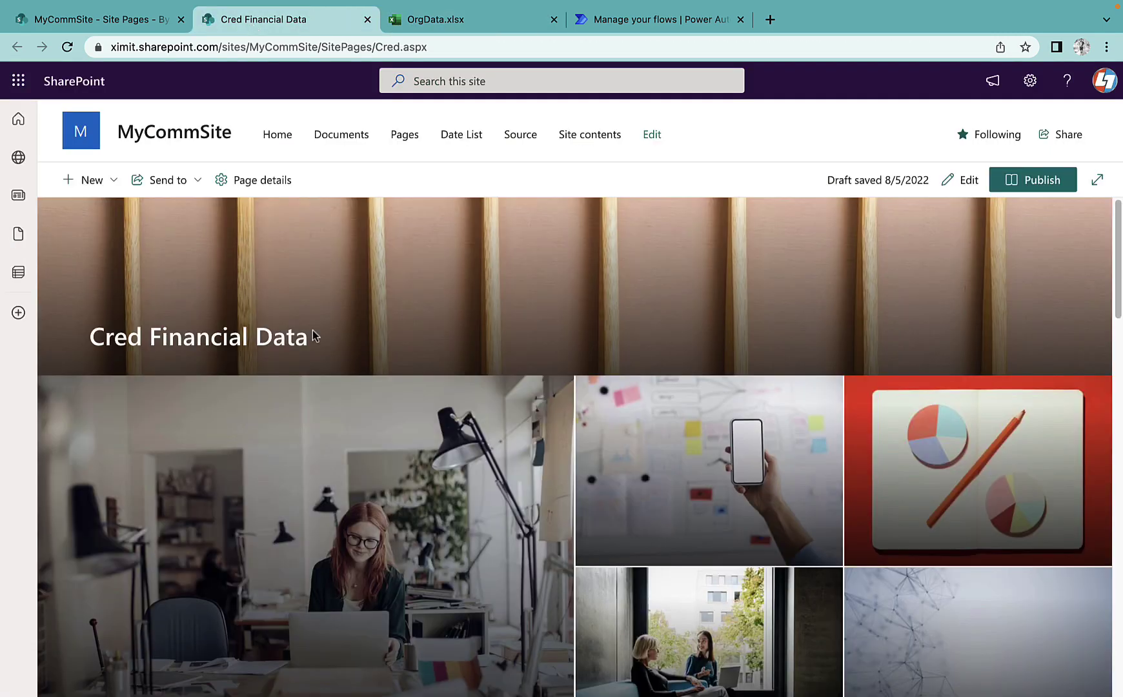
scroll(388, 387, down, 10)
scroll(539, 481, down, 10)
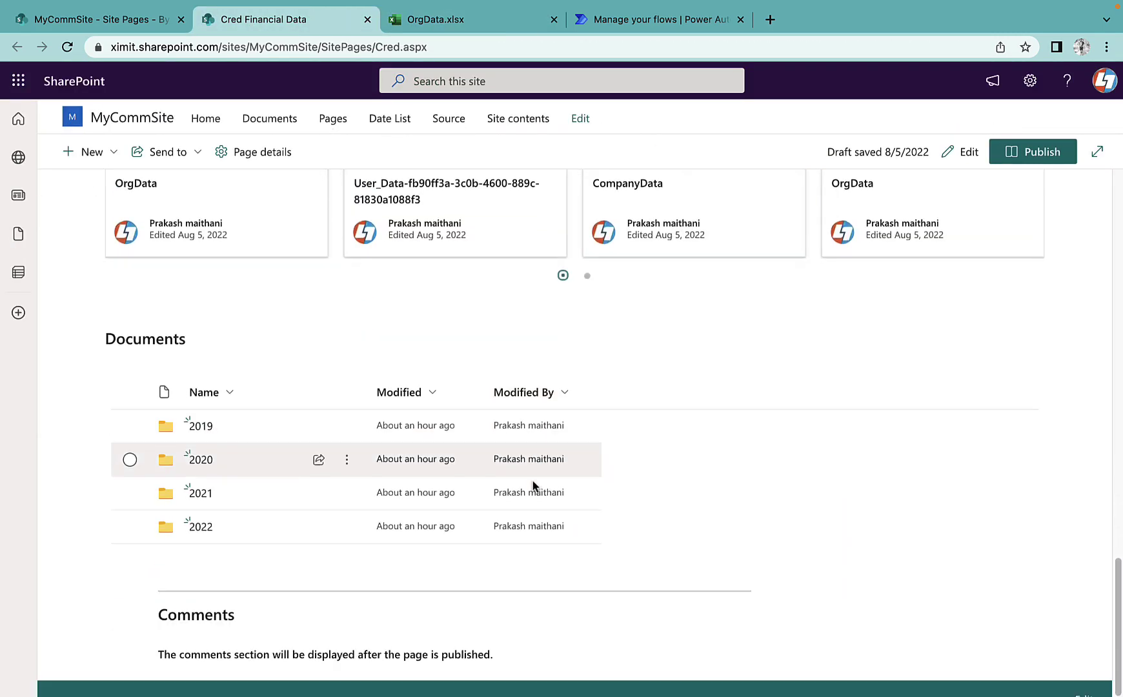
click(200, 411)
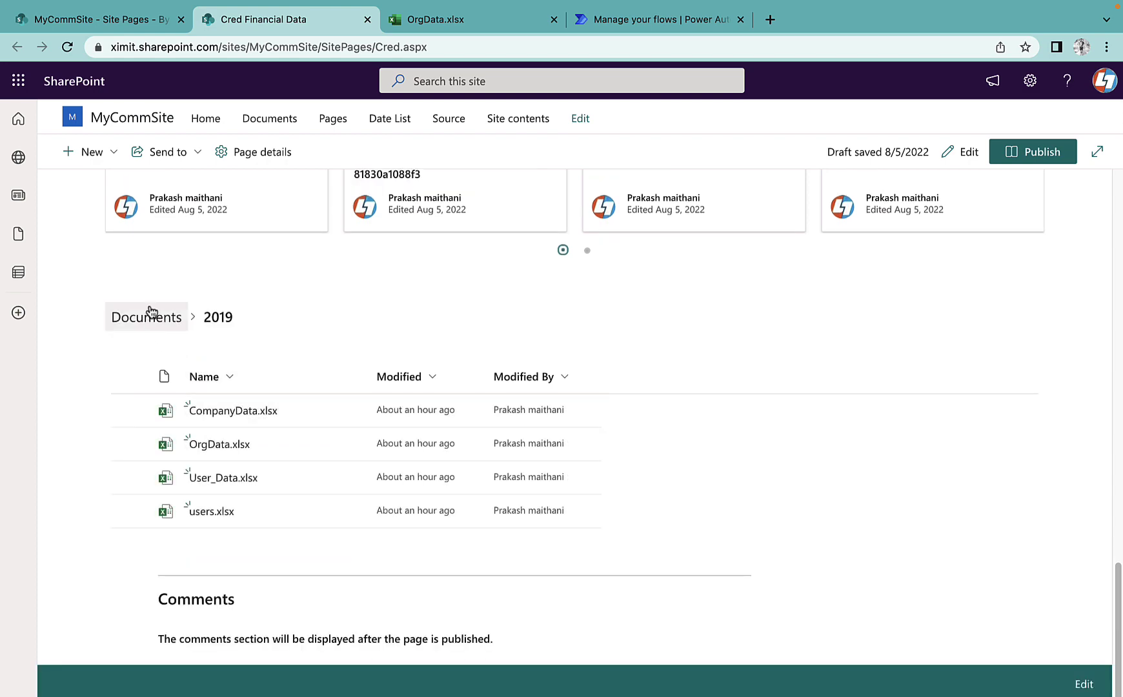
click(367, 20)
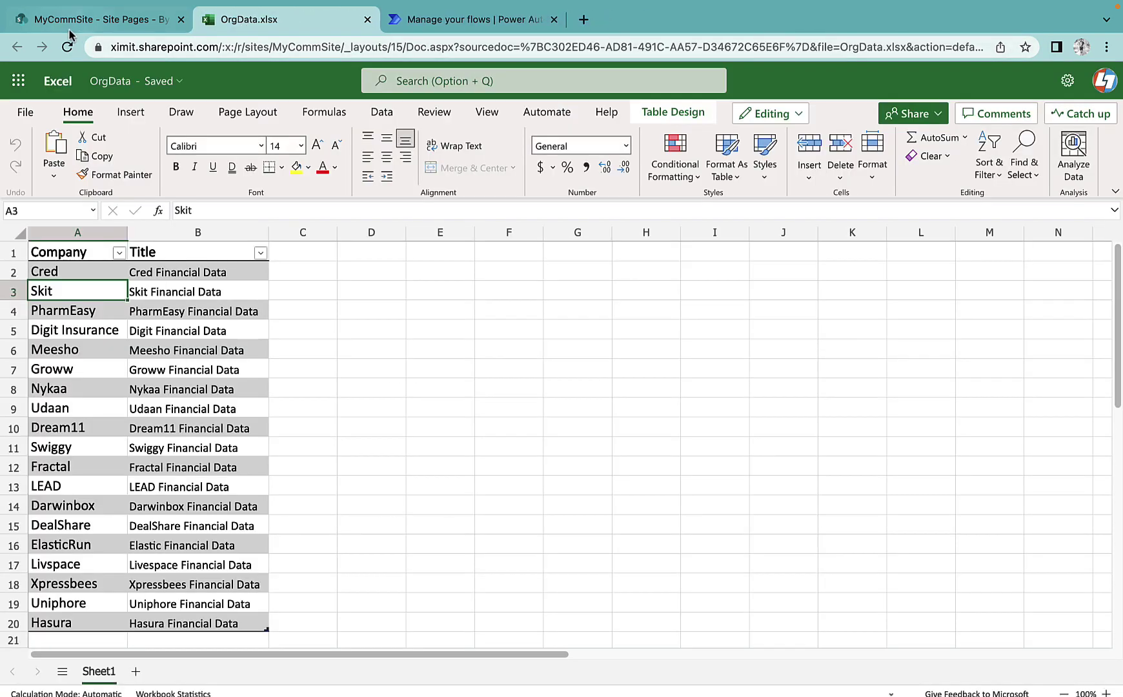
- Refresh the Site Pages library and review the generated PharmEasy.aspx page from its title to its lower sections
click(72, 20)
click(67, 47)
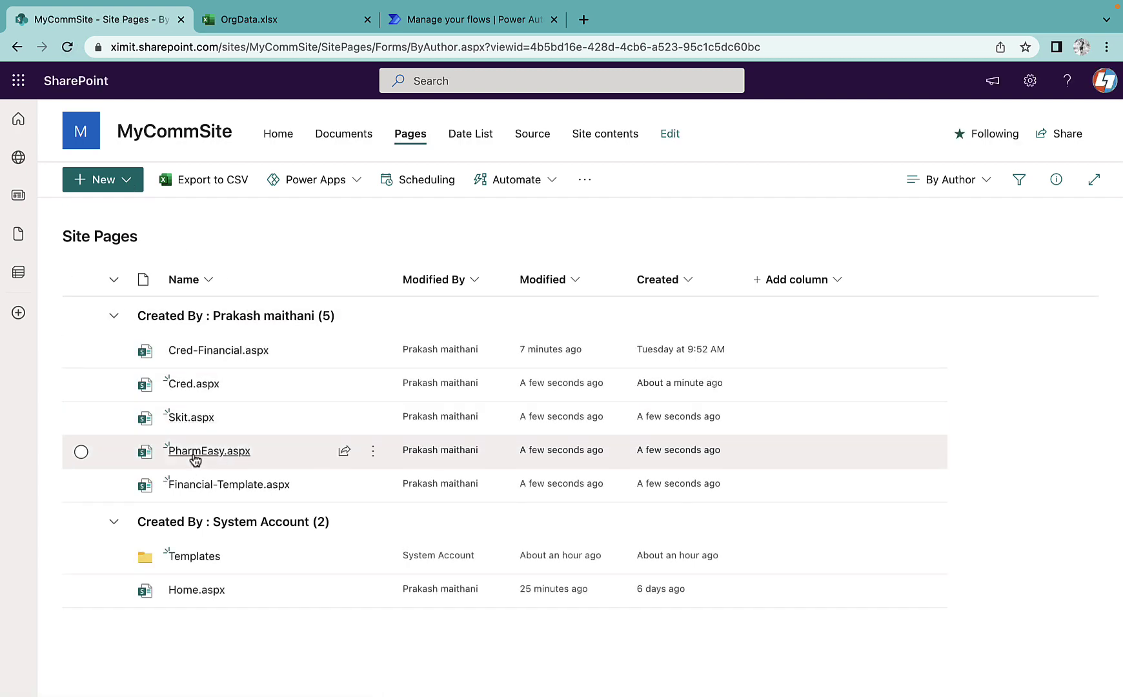
click(195, 454)
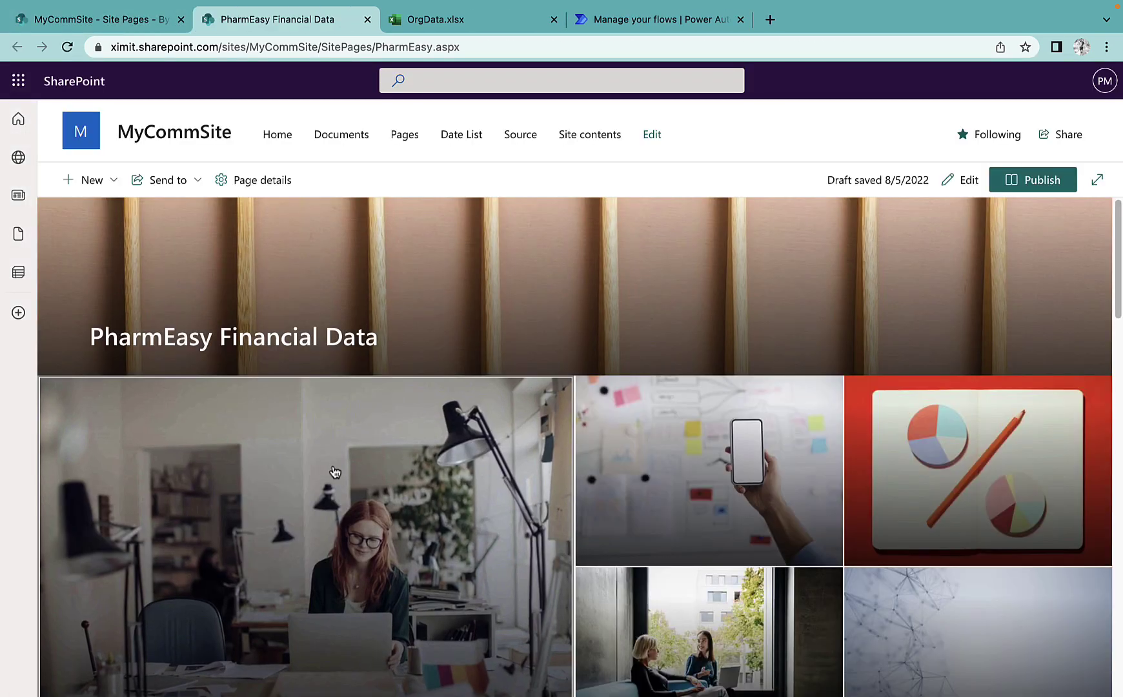
scroll(522, 510, down, 5)
scroll(521, 505, down, 10)
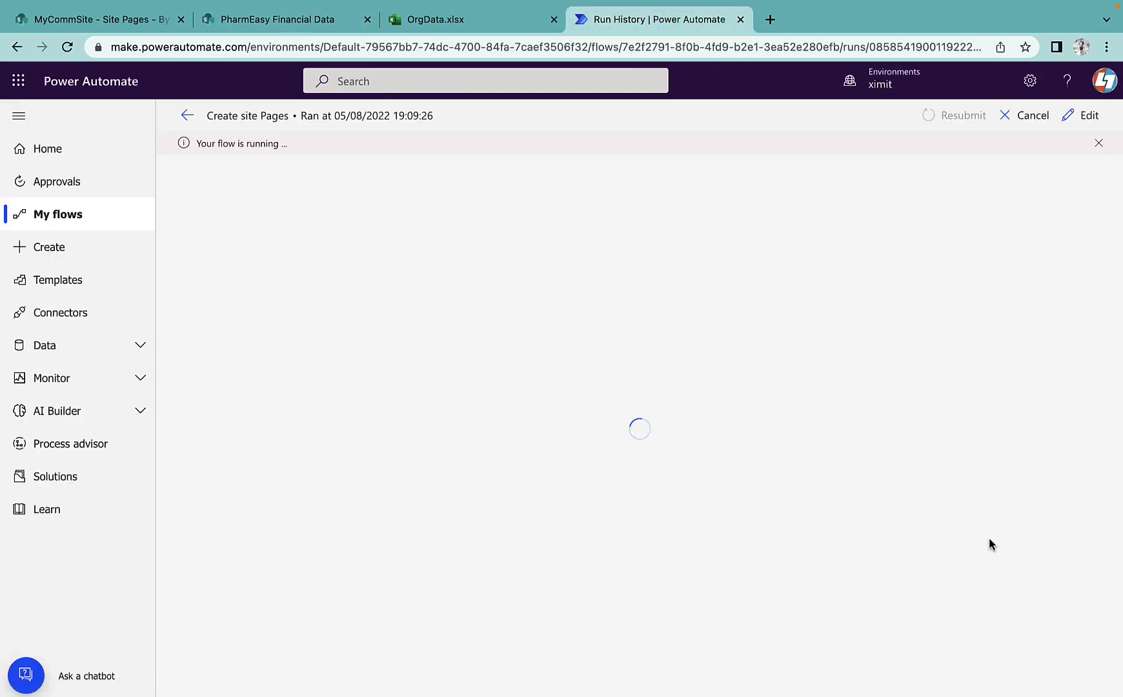
- Cancel the running Create site Pages flow in Power Automate and accept the confirmation
click(1031, 117)
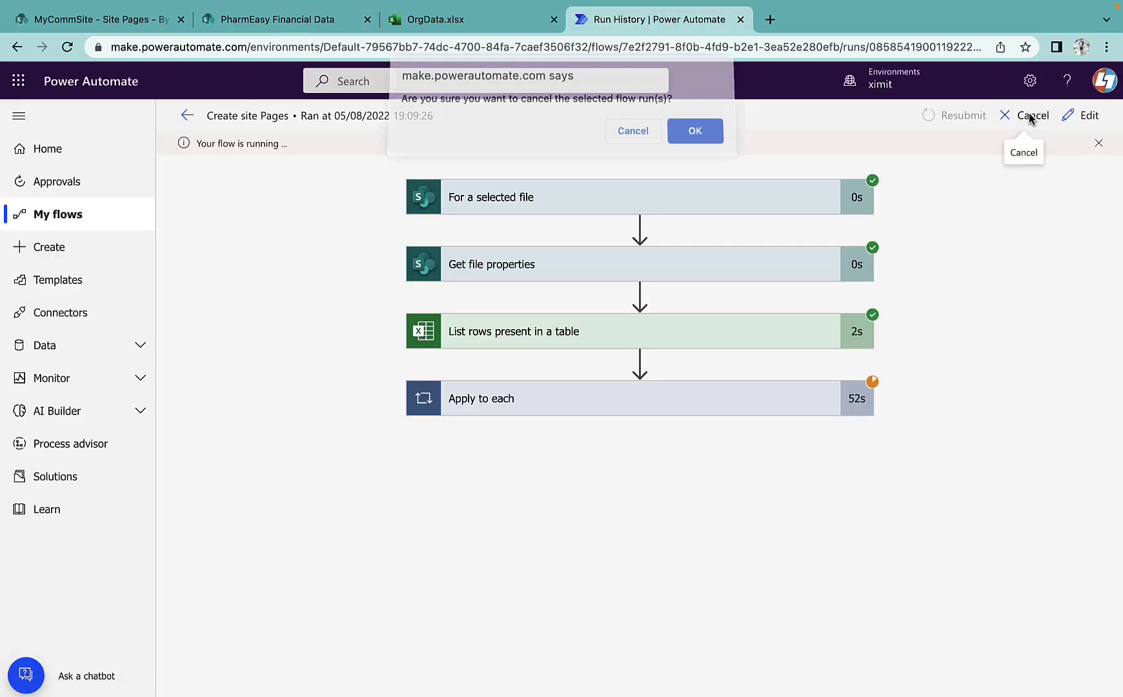
click(696, 135)
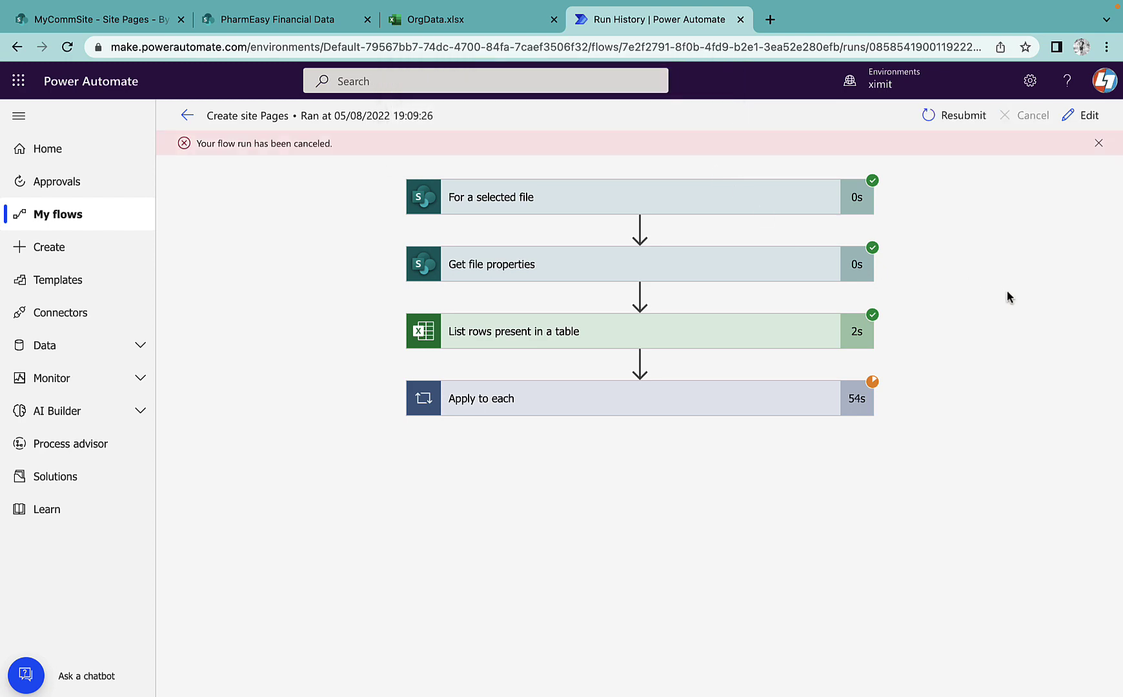
- Delete the generated Cred, Skit, PharmEasy, Digit Insurance, Meesho and Groww pages from Site Pages, and check the Templates folder
click(110, 20)
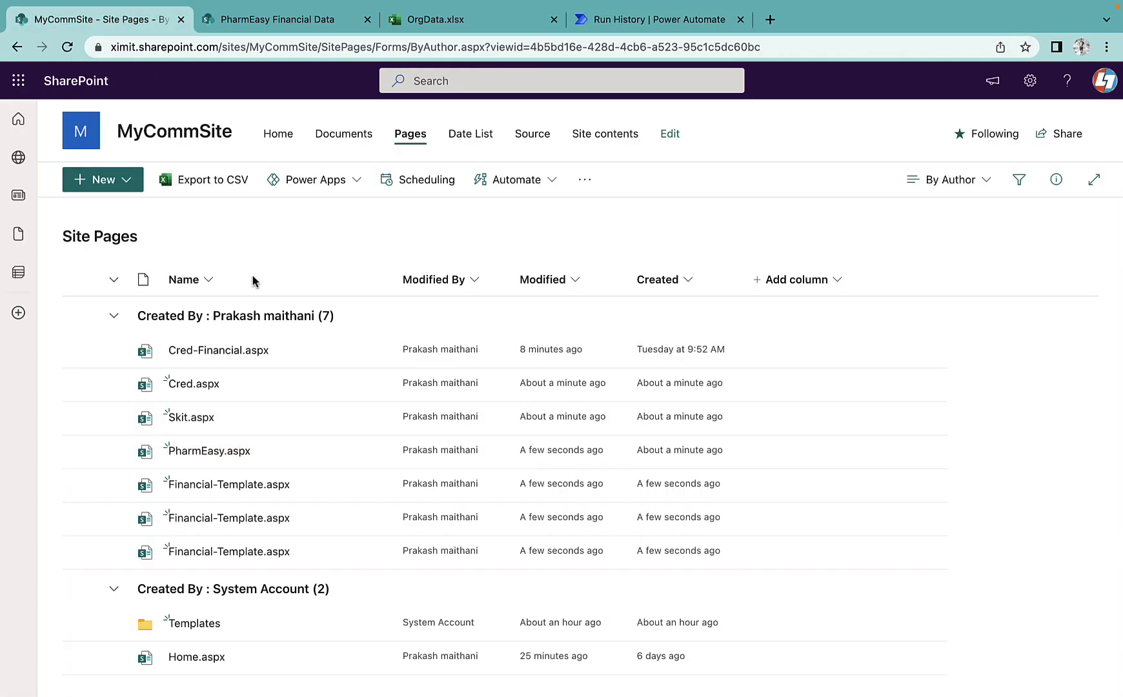
click(67, 47)
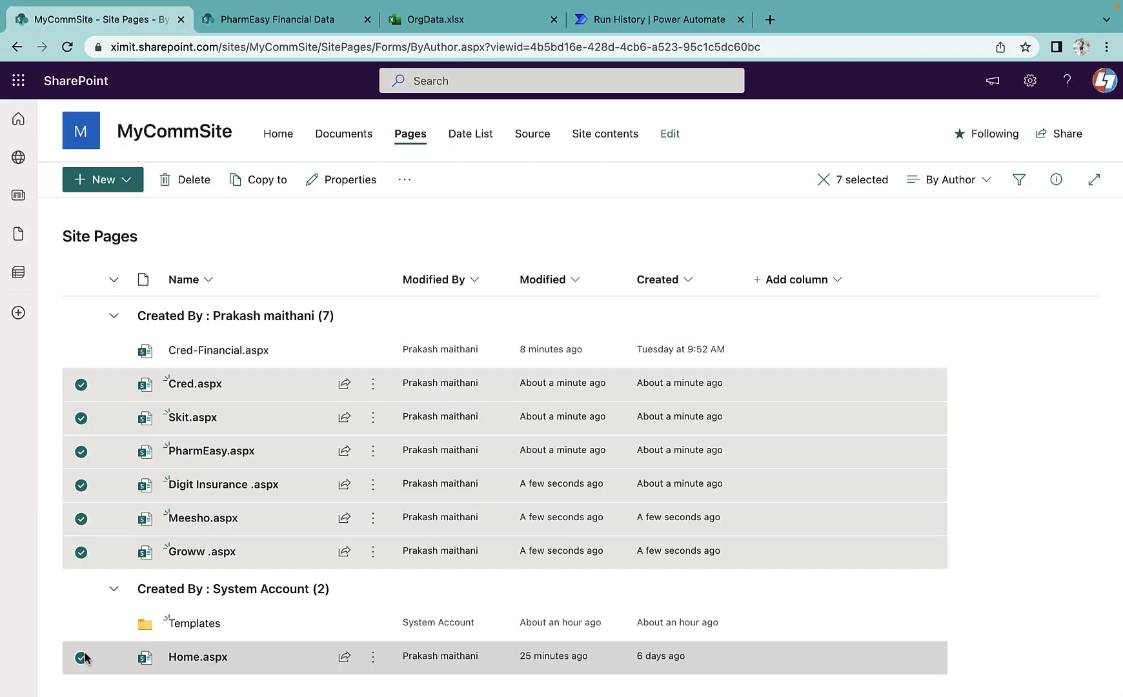
click(81, 658)
click(187, 179)
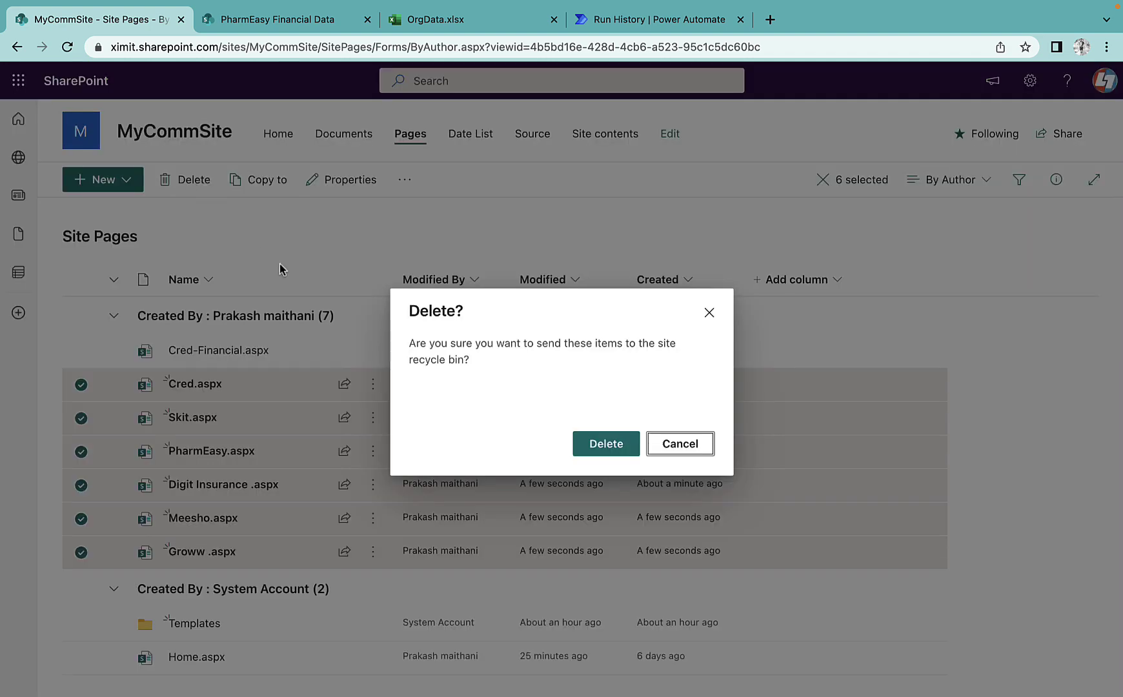
click(597, 452)
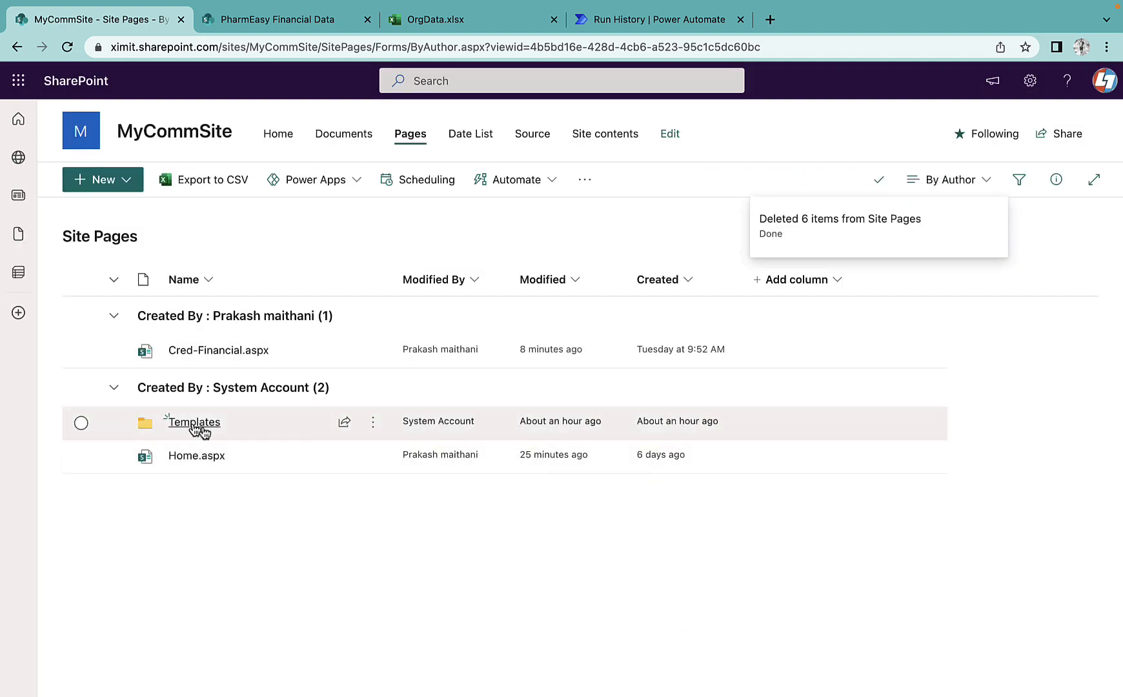
click(194, 423)
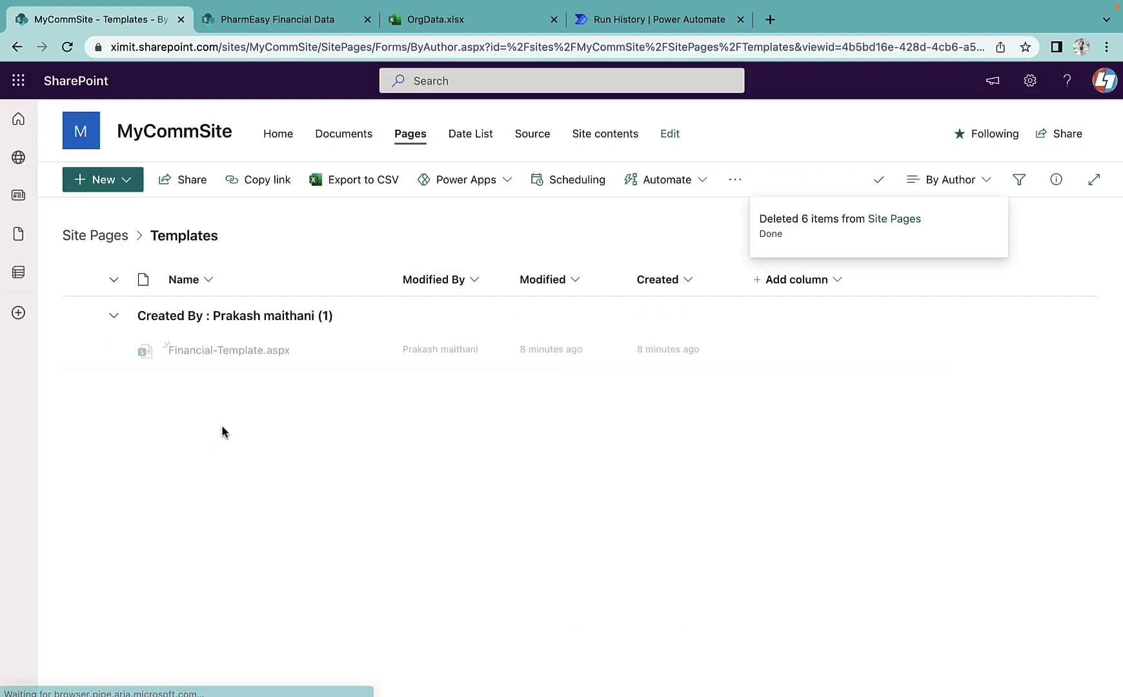
click(105, 240)
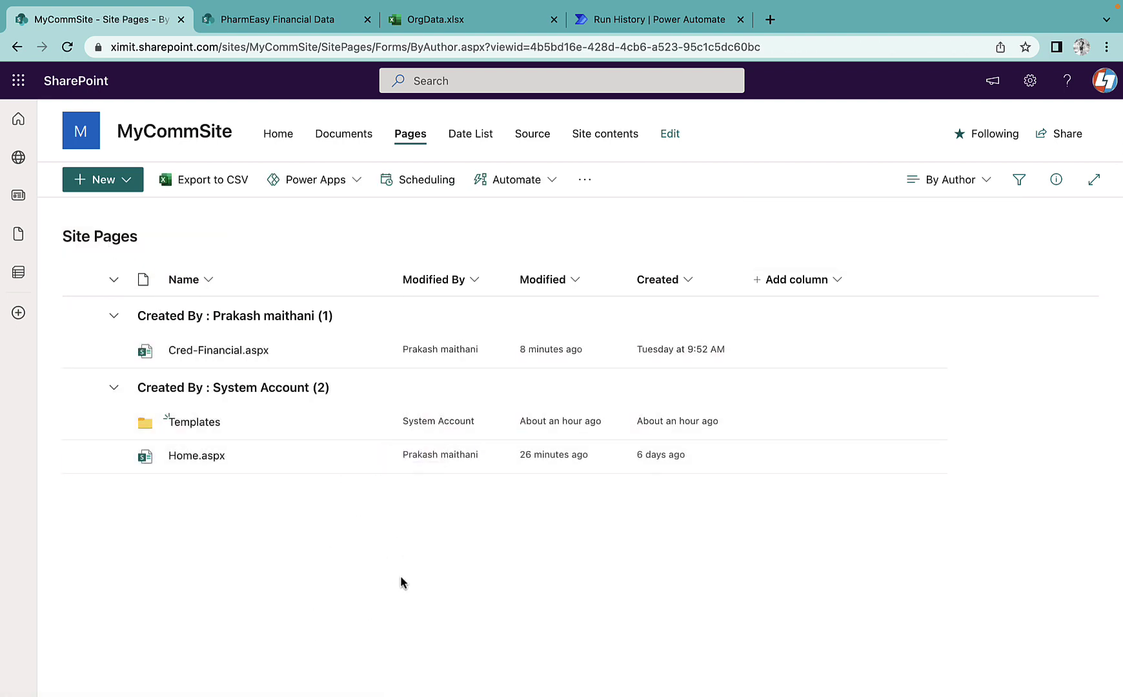
- In Power Automate, create an instant cloud flow named "Create Pages Rename and Update title" with the SharePoint "For a selected file" trigger
click(578, 19)
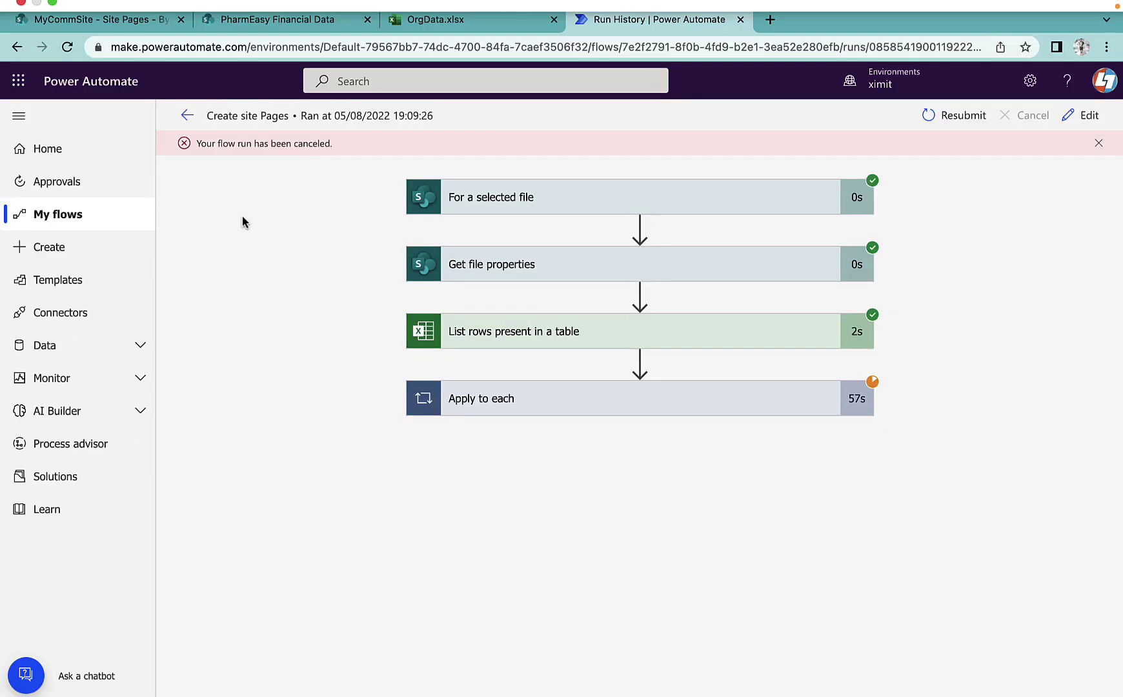
click(42, 255)
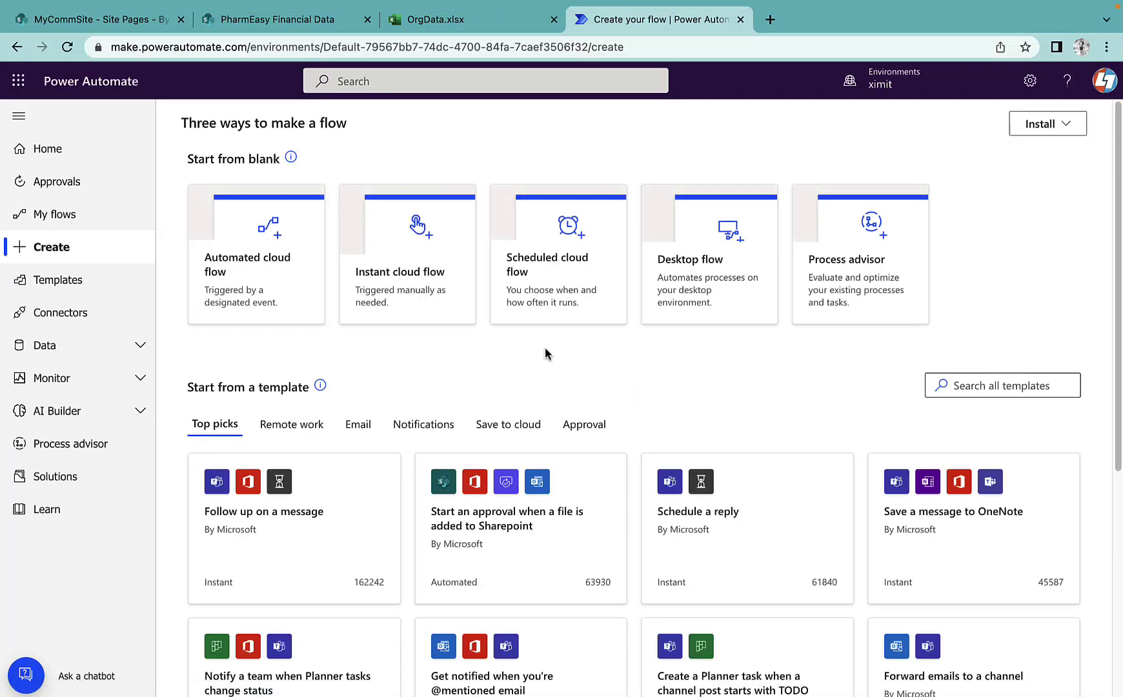
click(421, 282)
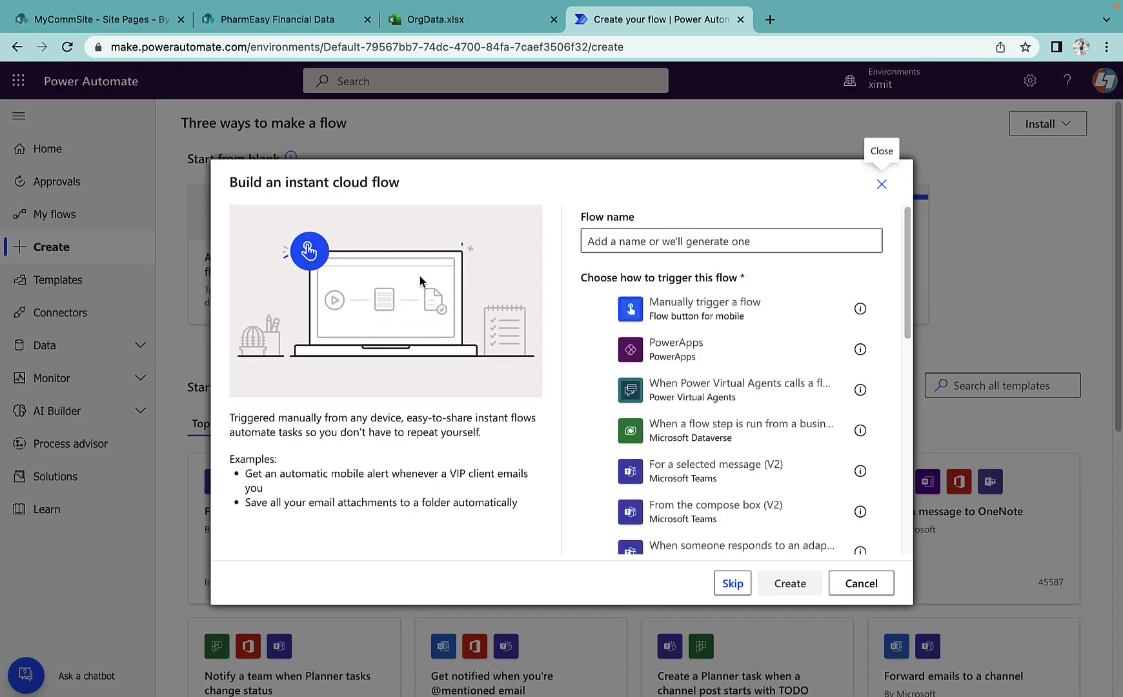
scroll(747, 432, down, 3)
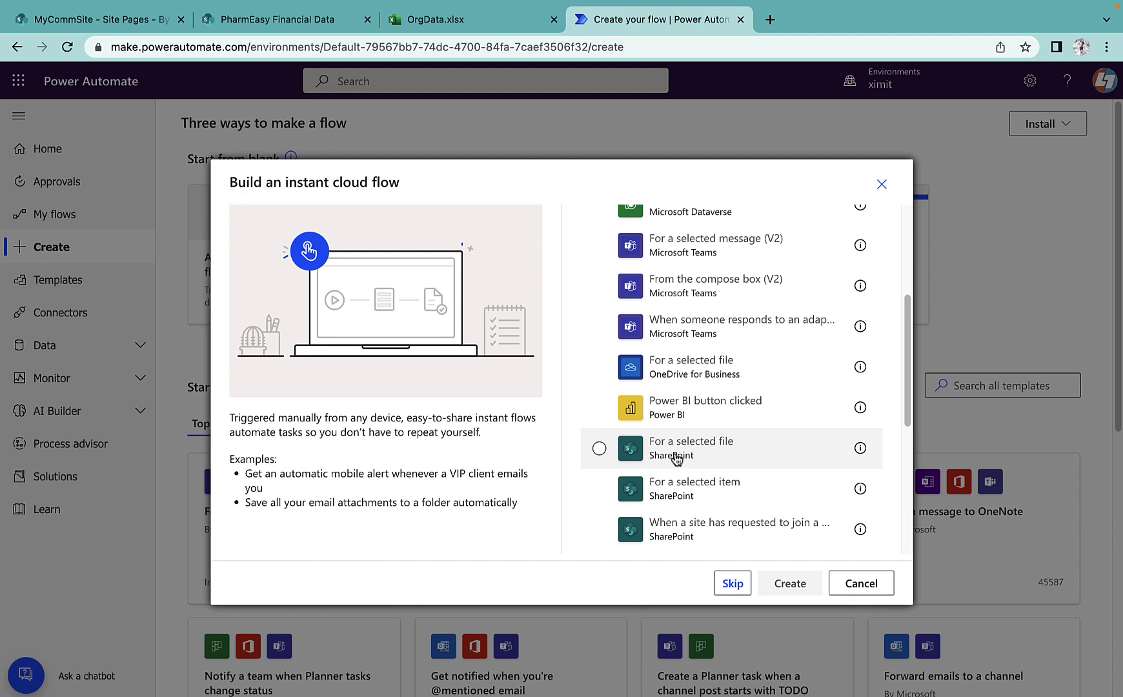
click(690, 457)
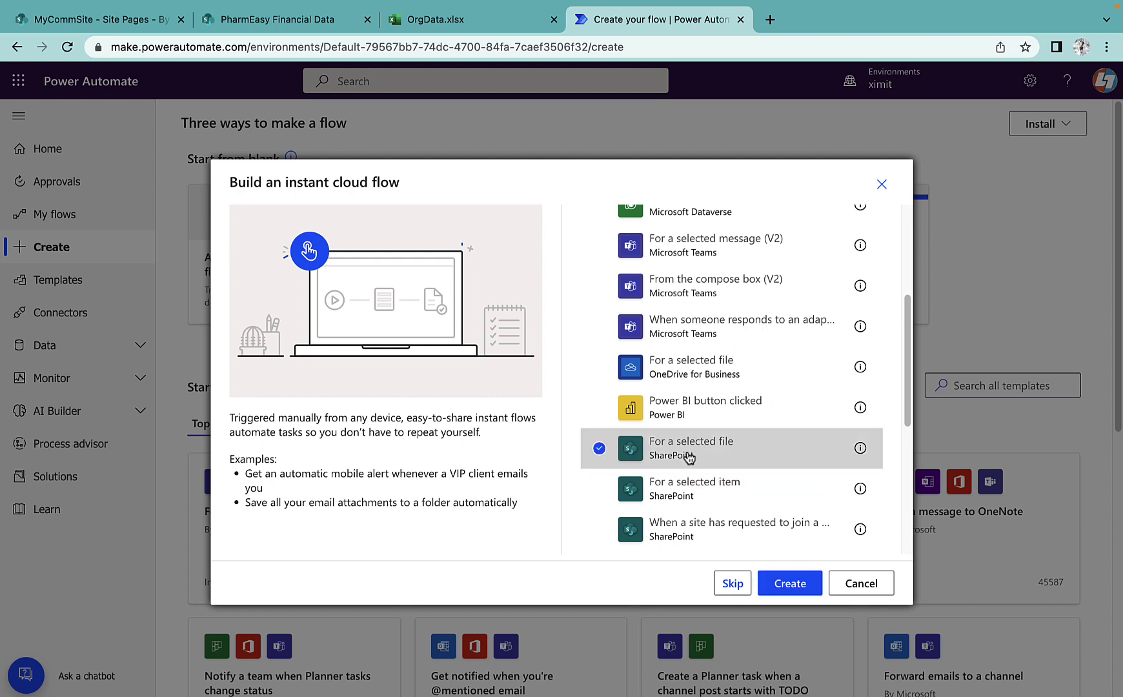
click(689, 456)
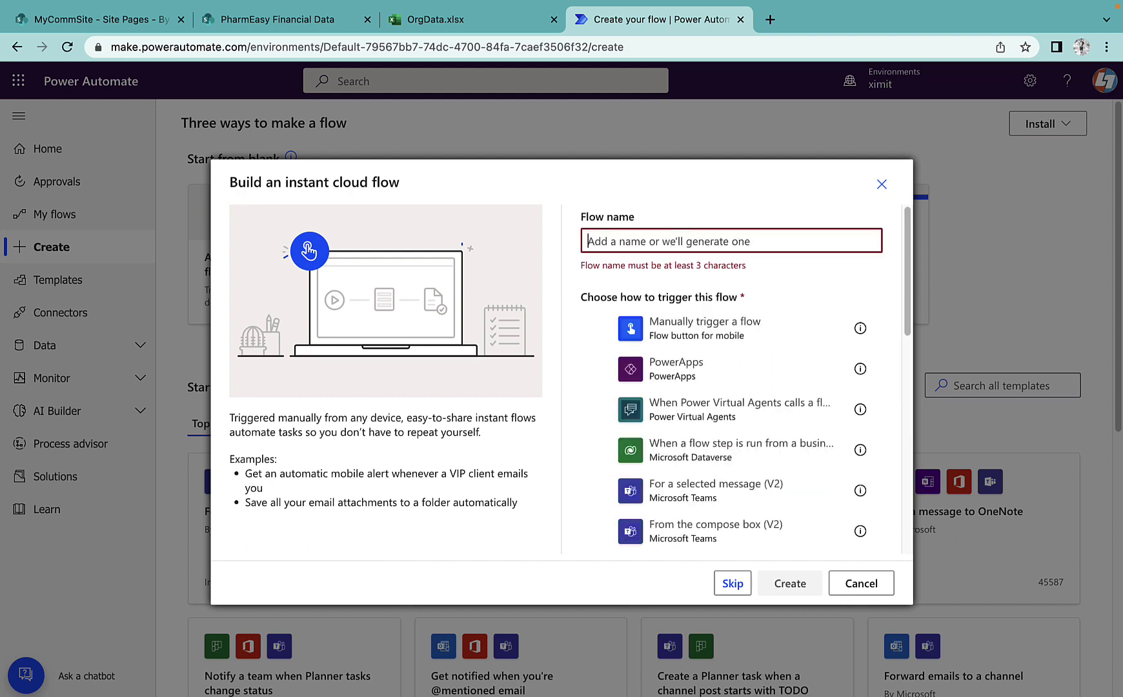
text(Create Pages Rename and Update t)
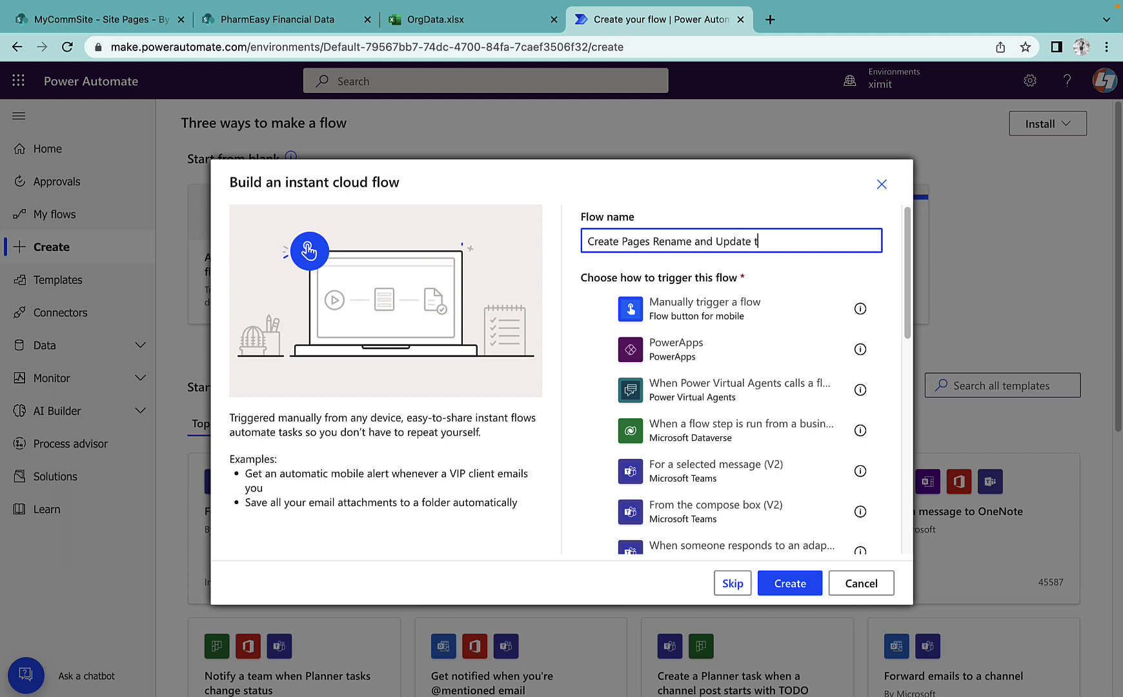
scroll(732, 445, down, 4)
click(732, 446)
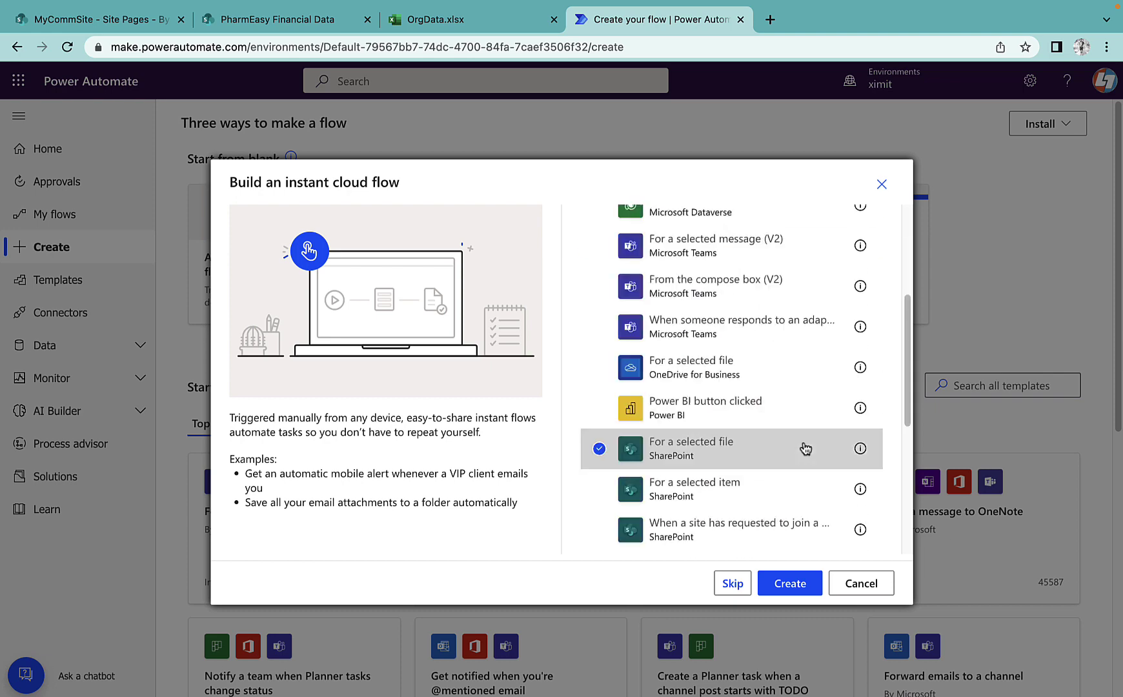
scroll(747, 536, down, 1)
click(805, 585)
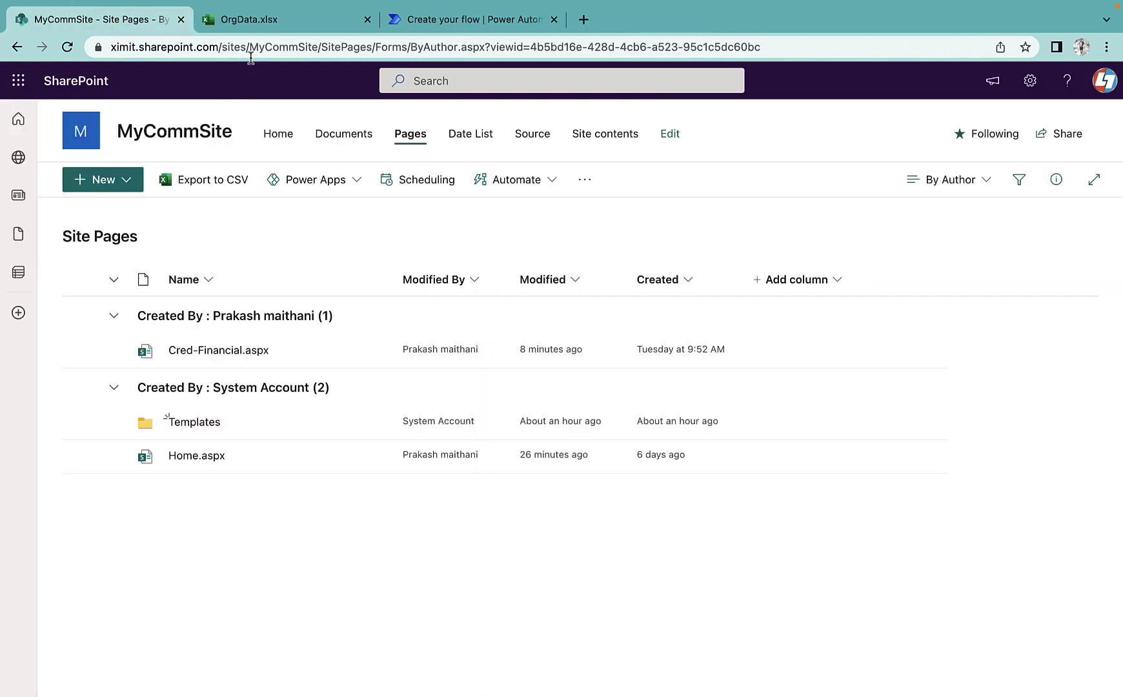
- Set the site address of the "For a selected file" trigger to MyCommSite and list its available libraries
click(446, 19)
click(648, 196)
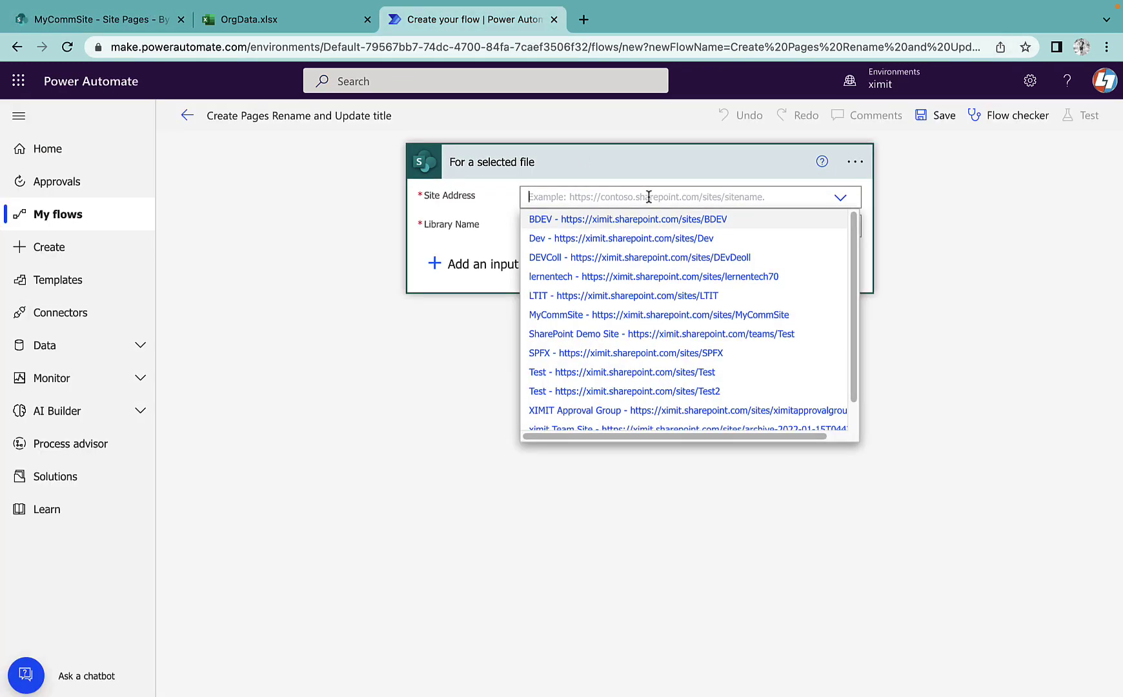
click(734, 316)
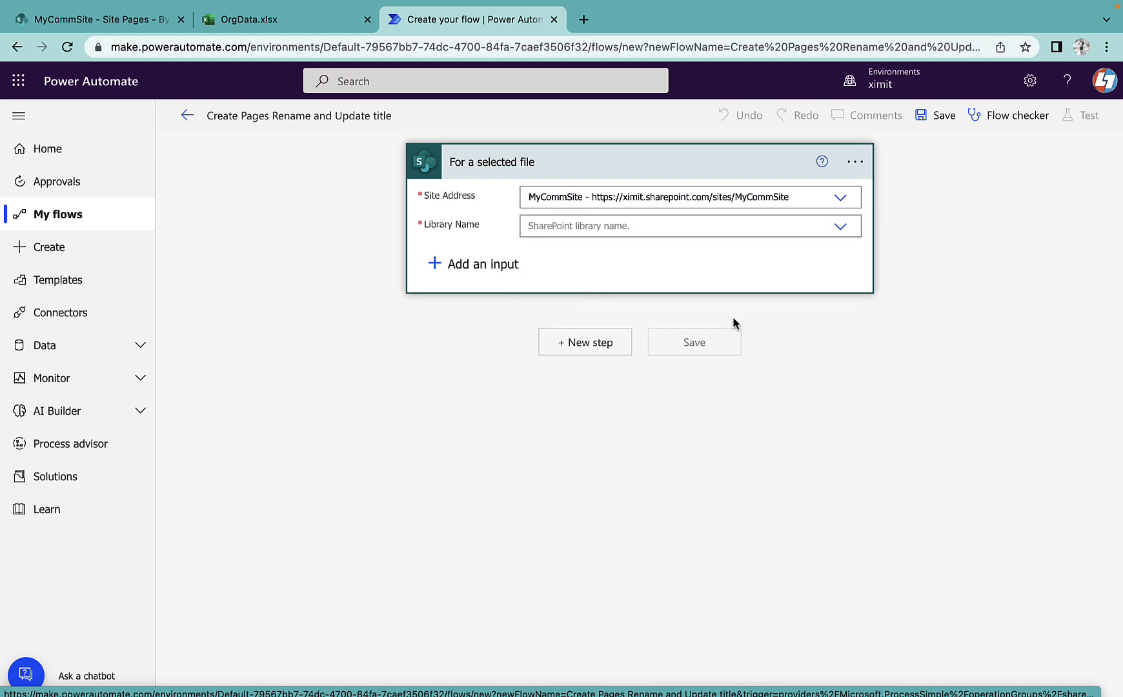
click(599, 227)
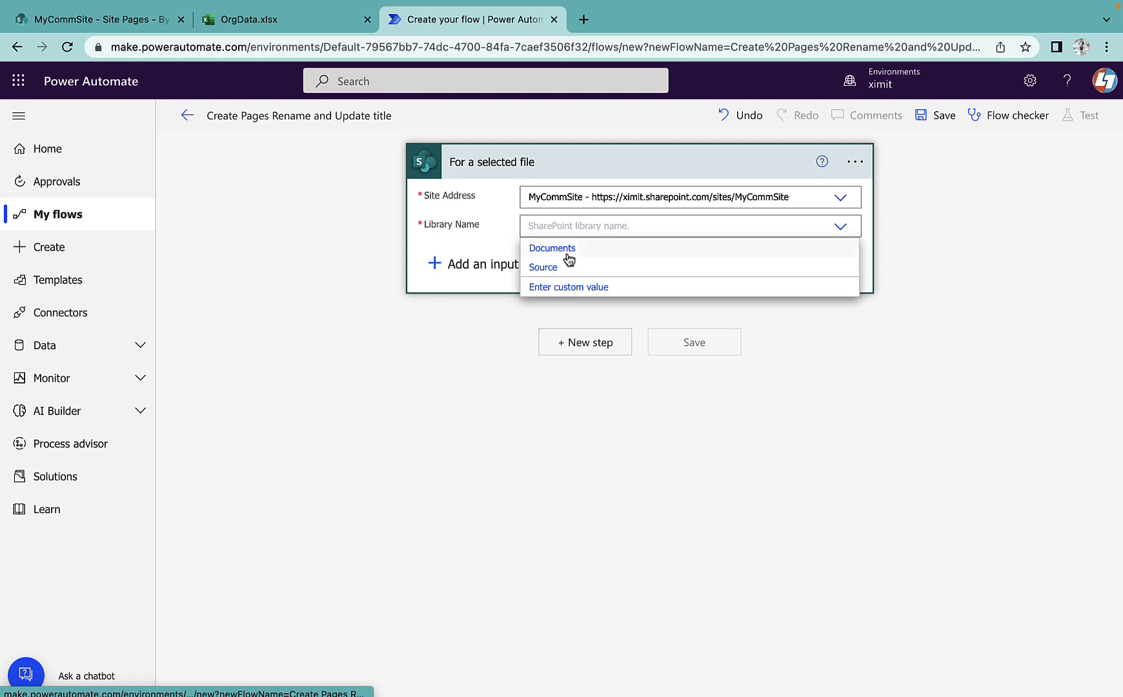
- Open the Site Pages library settings in SharePoint and copy the encoded list ID from the page address
click(103, 22)
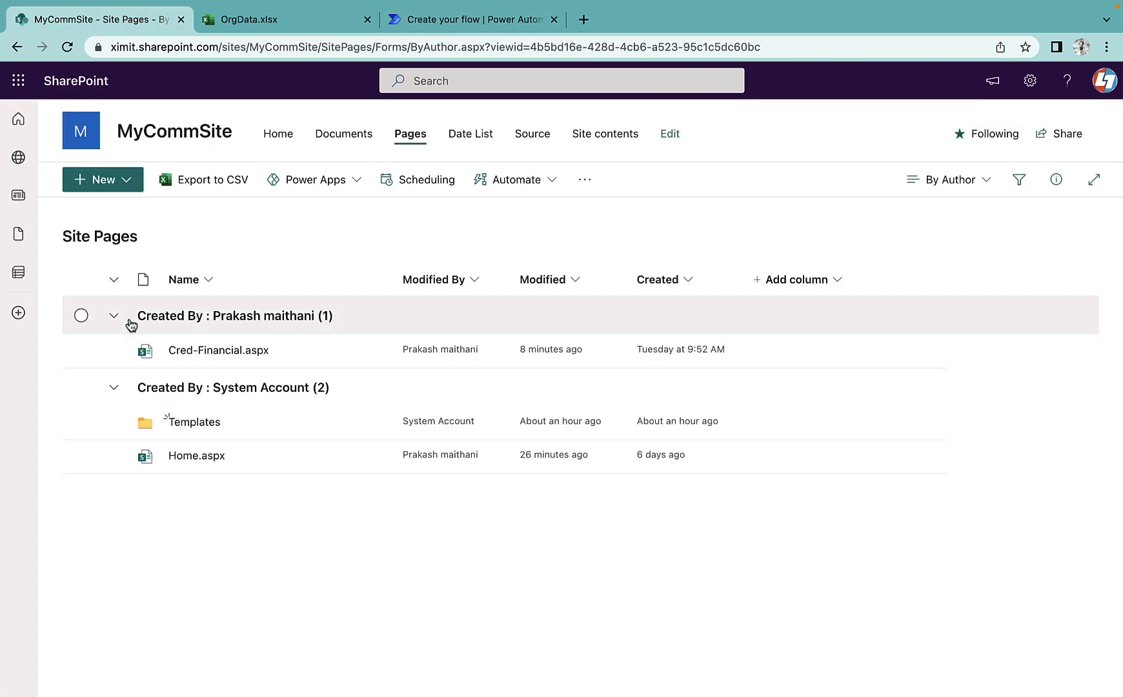
click(1031, 82)
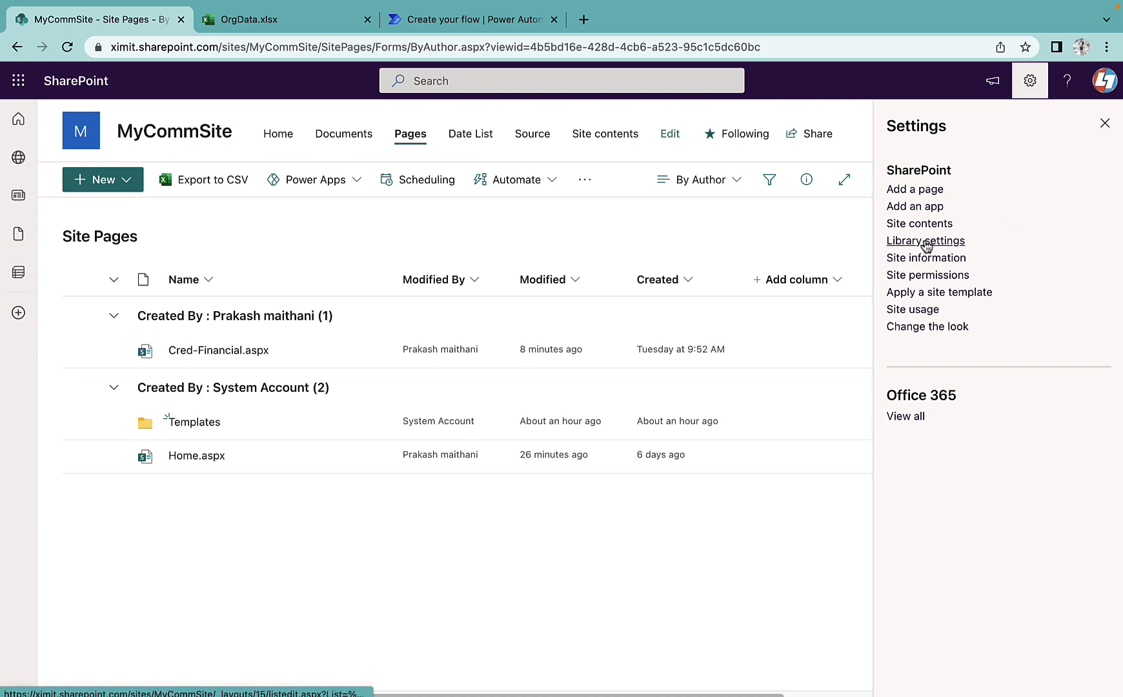
click(926, 242)
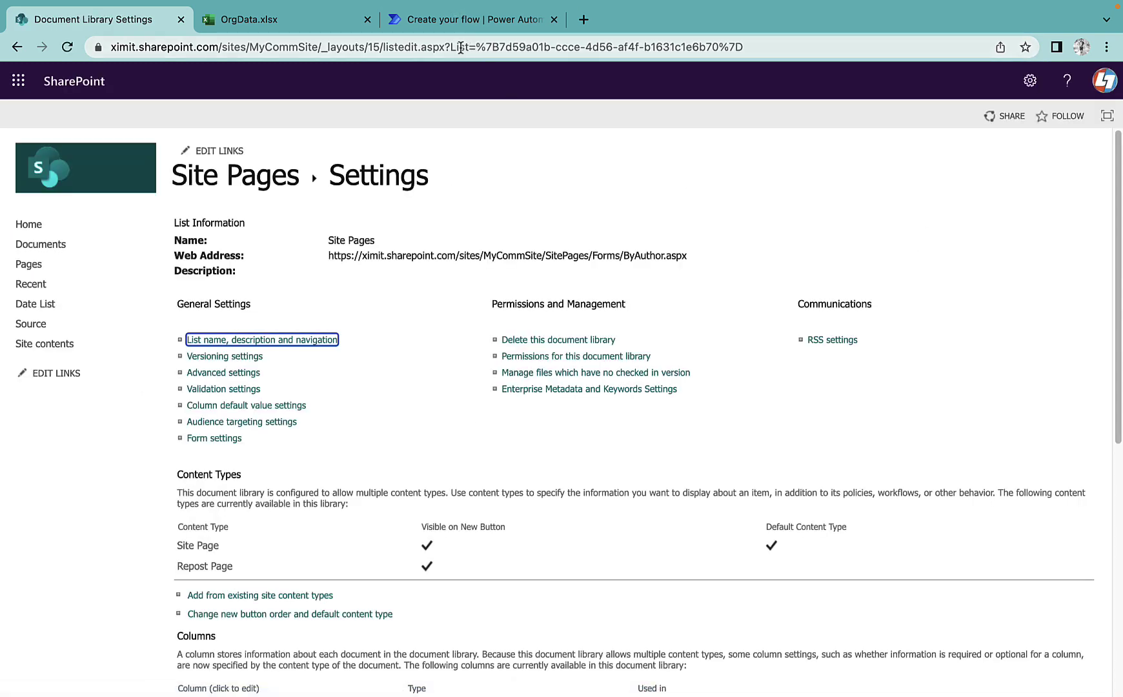
drag(475, 46, 780, 52)
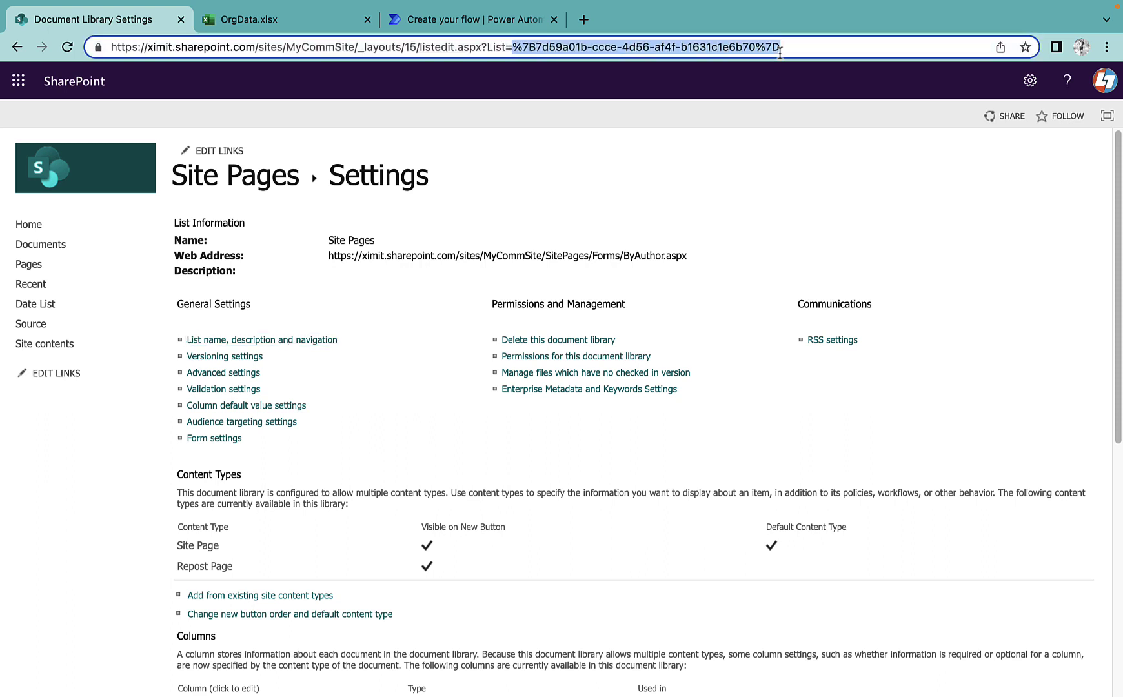
- Enter the custom library name 7d59a01b-ccce-4d56-af4f-b1631c1e6b70 in the flow's trigger, without the %7B and %7D encoding
click(521, 9)
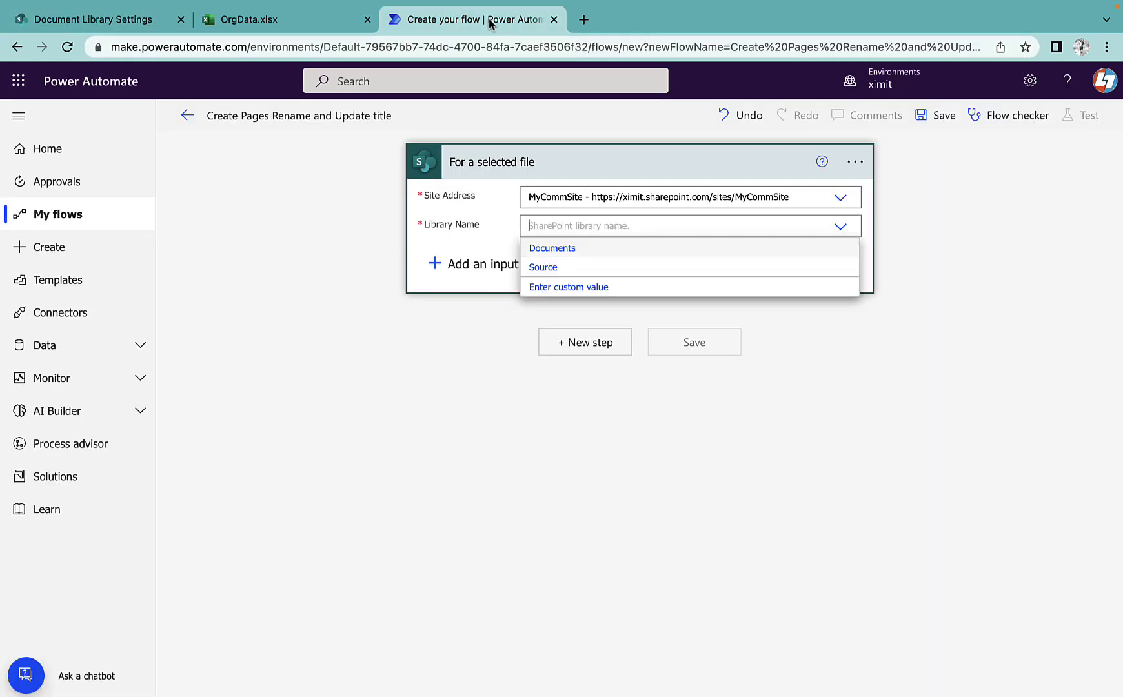
click(588, 289)
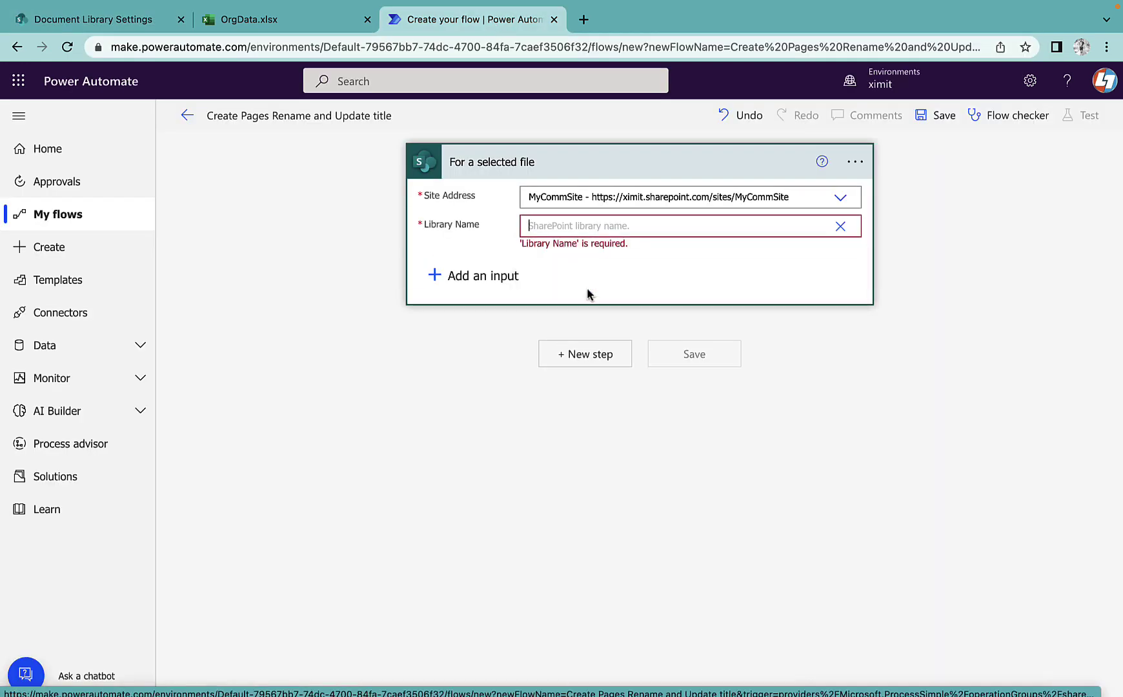
text(%7B7d59a01b-ccce-4d56-af4f-b1631c1e6b7b%7D)
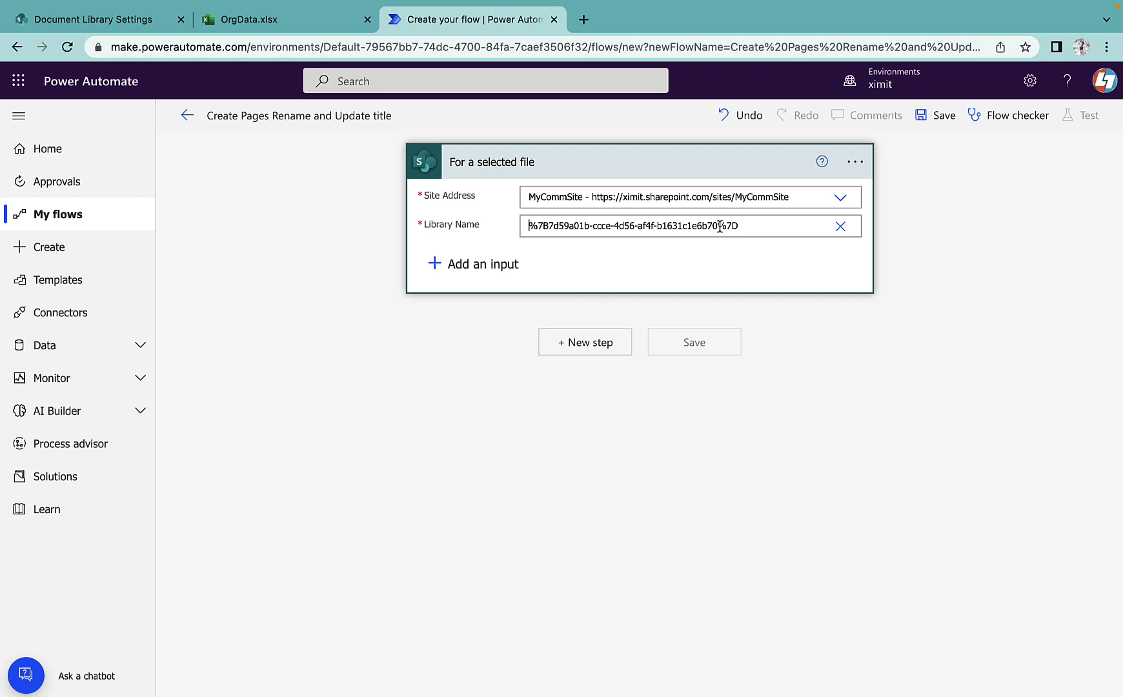
drag(721, 226, 743, 225)
key(BackSpace)
drag(548, 226, 523, 227)
key(BackSpace)
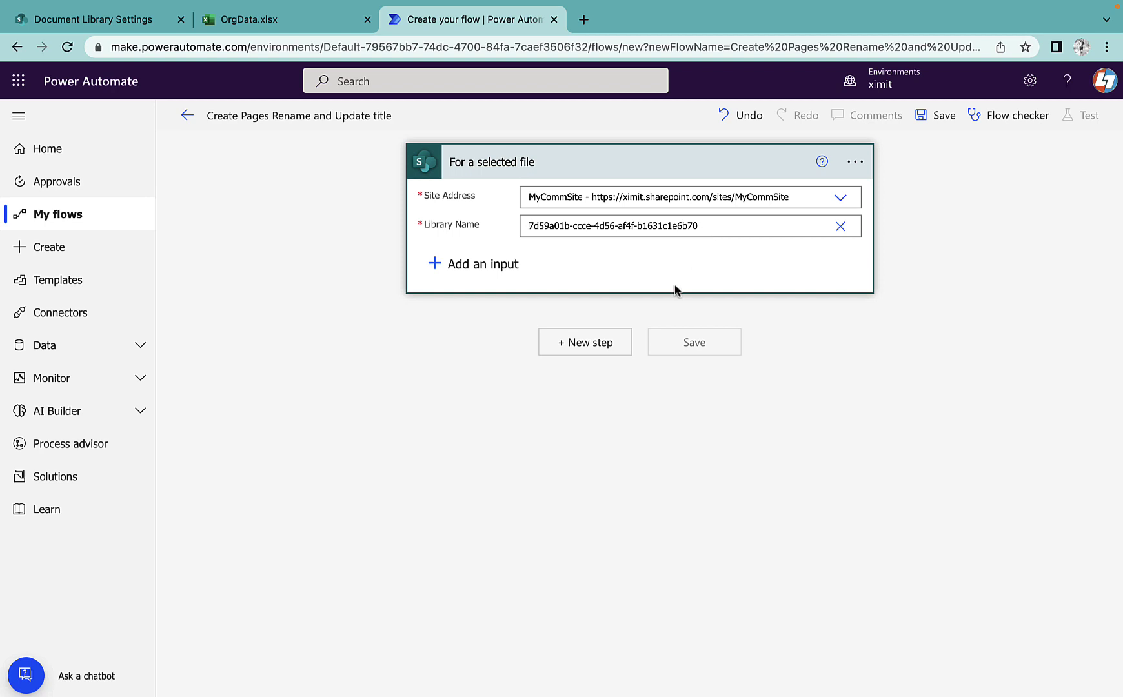
- Add a SharePoint "Get file properties" action after the trigger and set its site address to MyCommSite
click(582, 349)
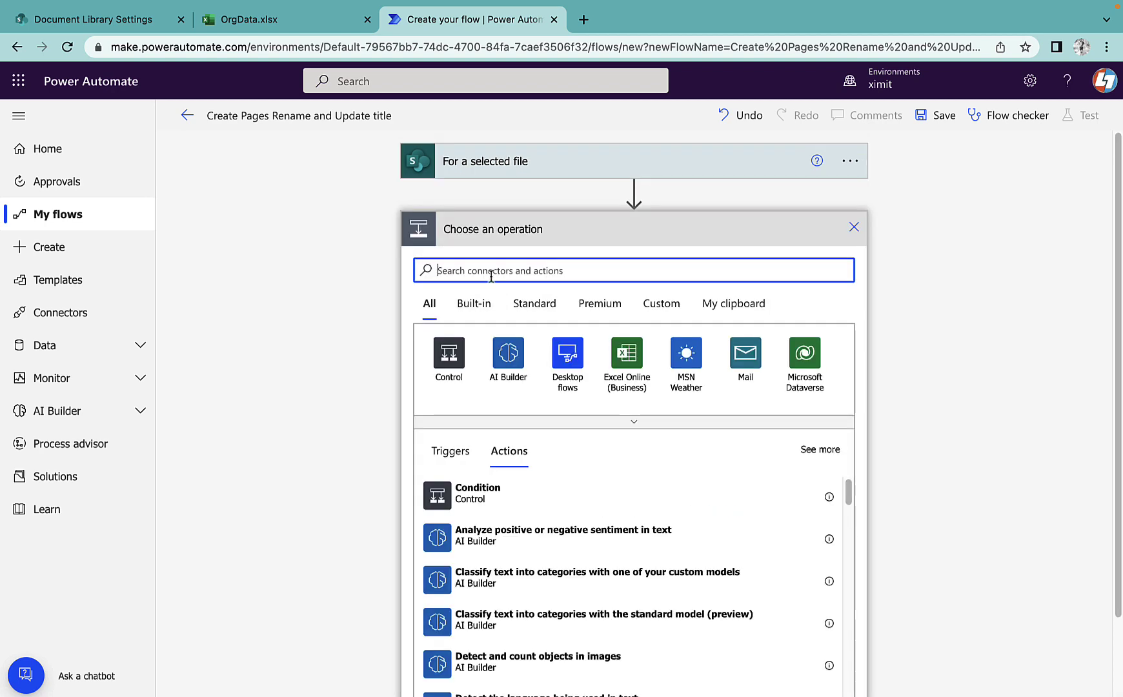
text(get file)
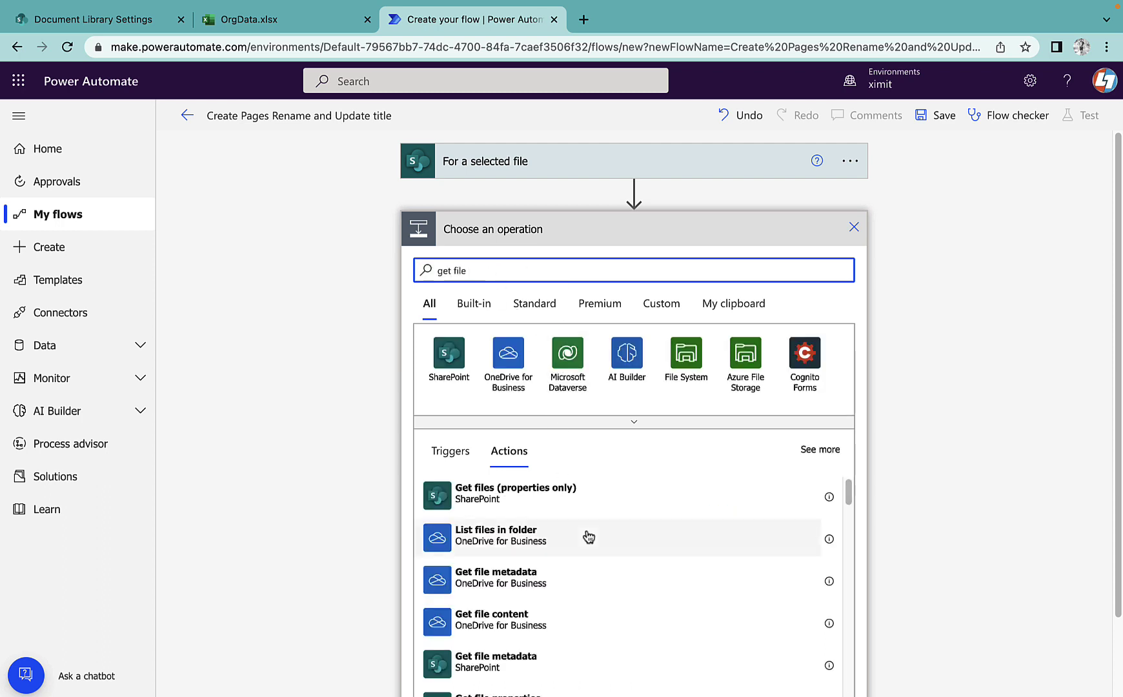
scroll(574, 562, down, 2)
click(568, 614)
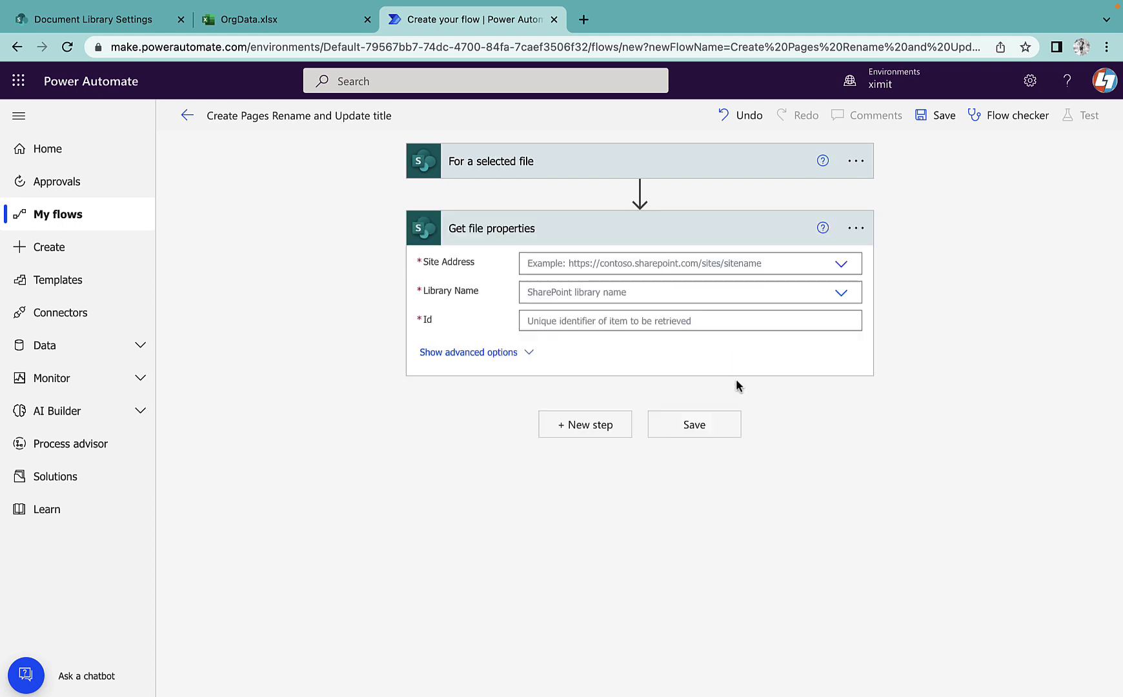
click(614, 268)
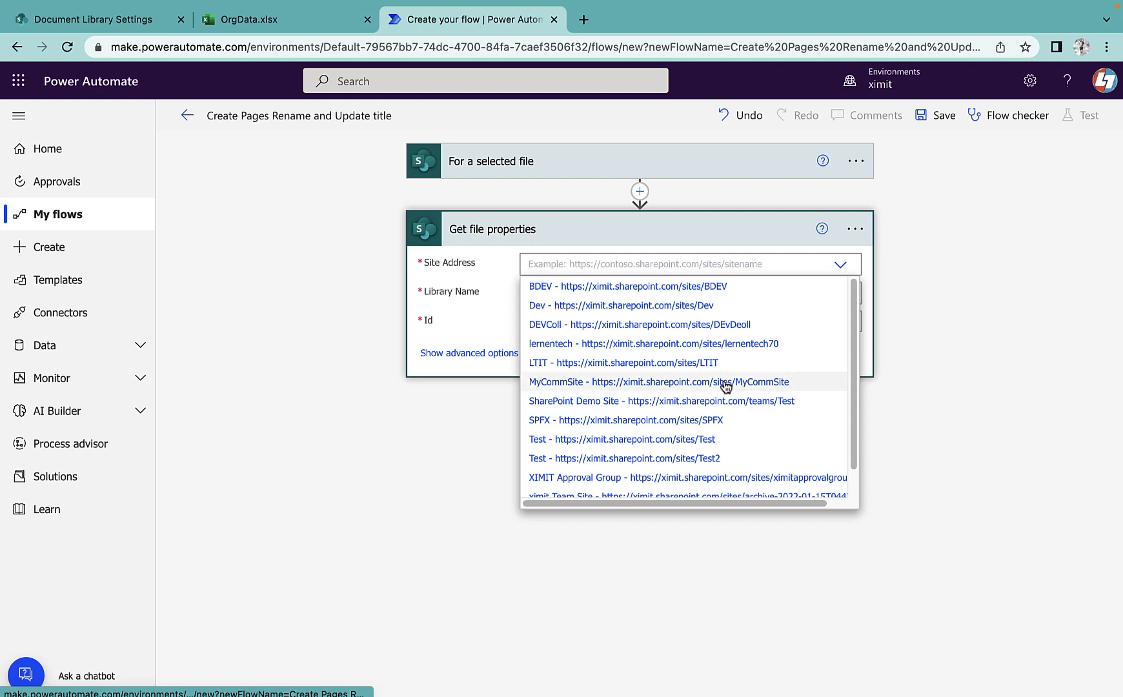
click(725, 383)
- Copy the library ID from the trigger into the library name of "Get file properties" as a custom value
click(622, 294)
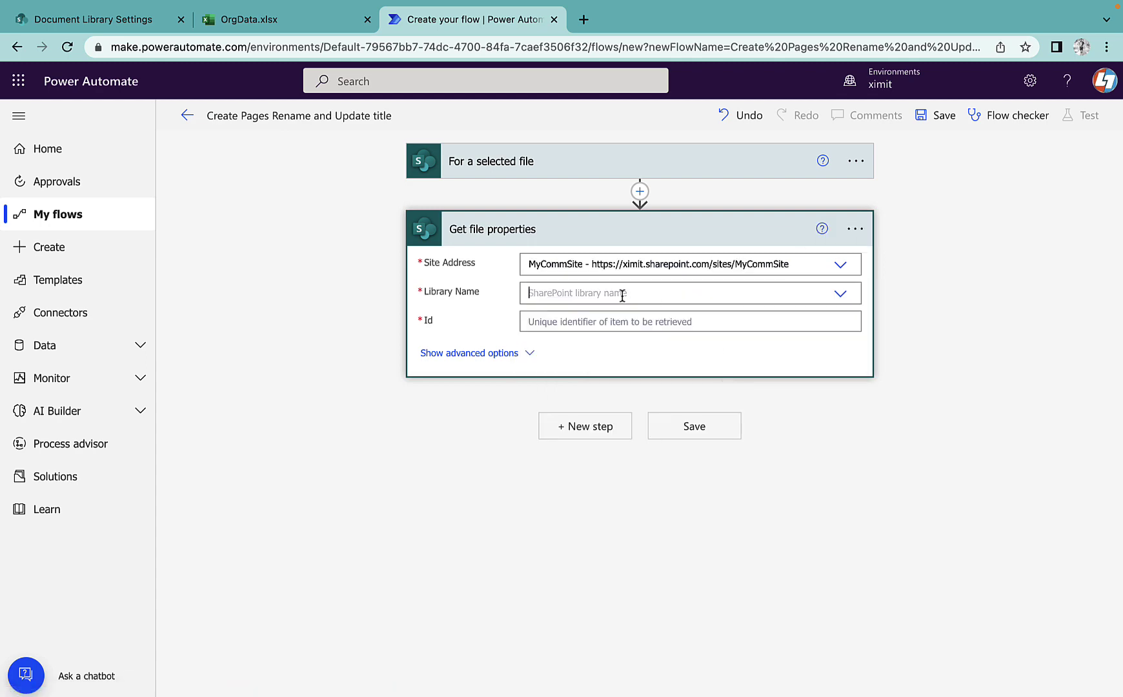
click(601, 353)
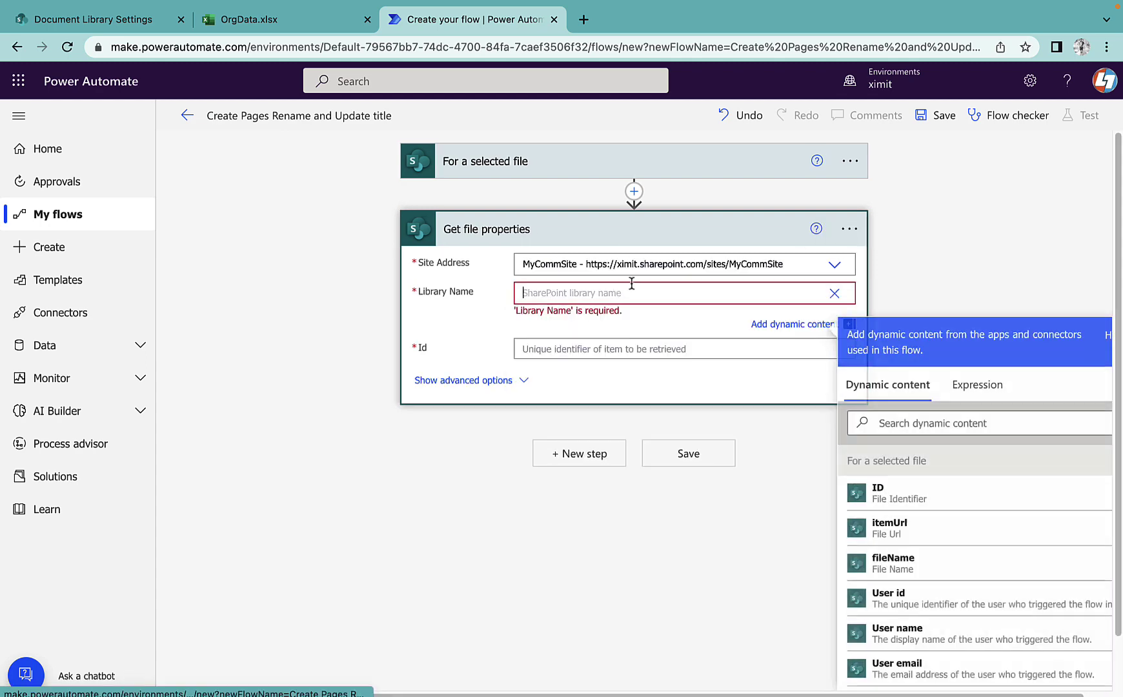
click(557, 170)
drag(700, 227, 530, 222)
key(ctrl+c)
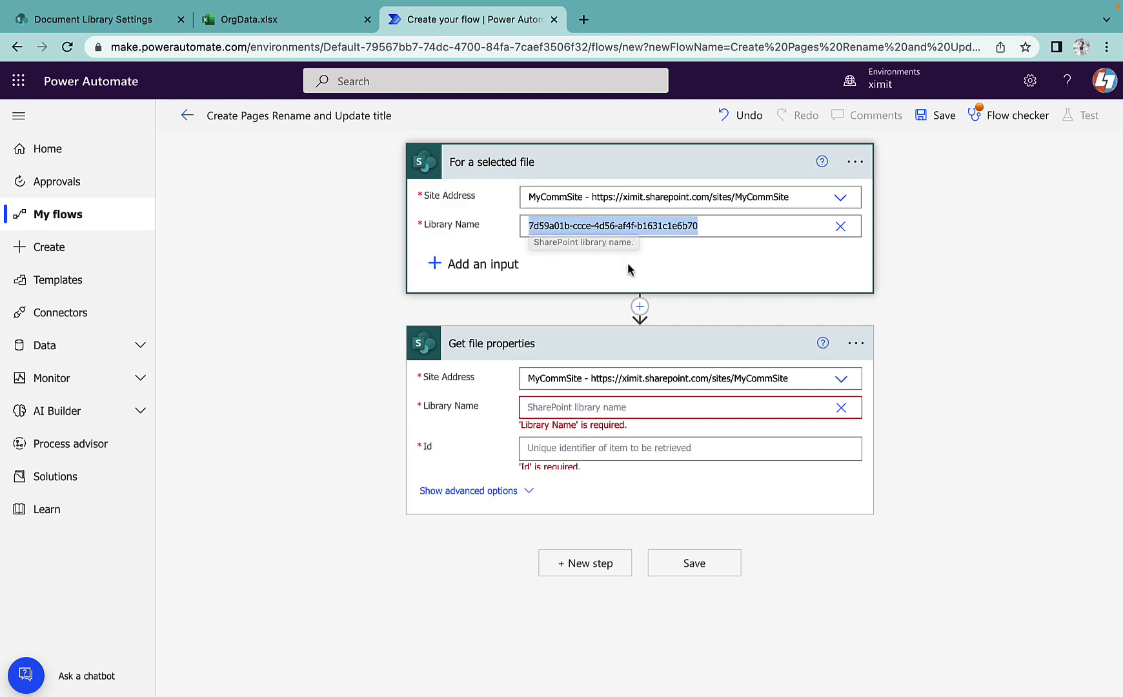
click(620, 408)
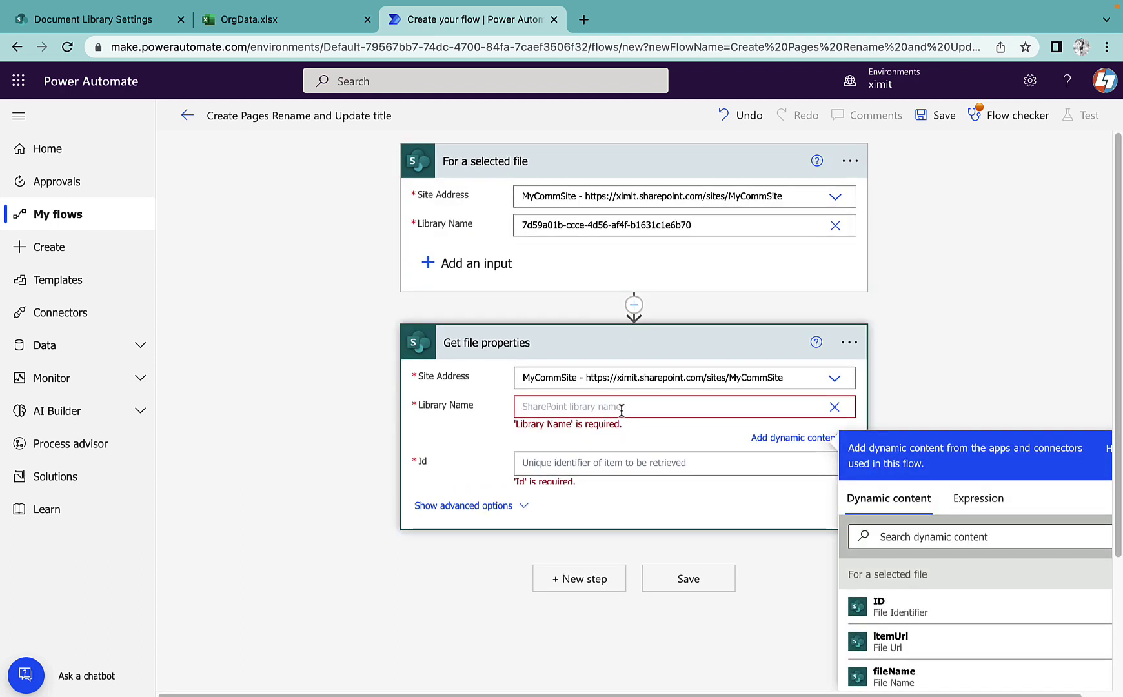
key(ctrl+v)
click(961, 312)
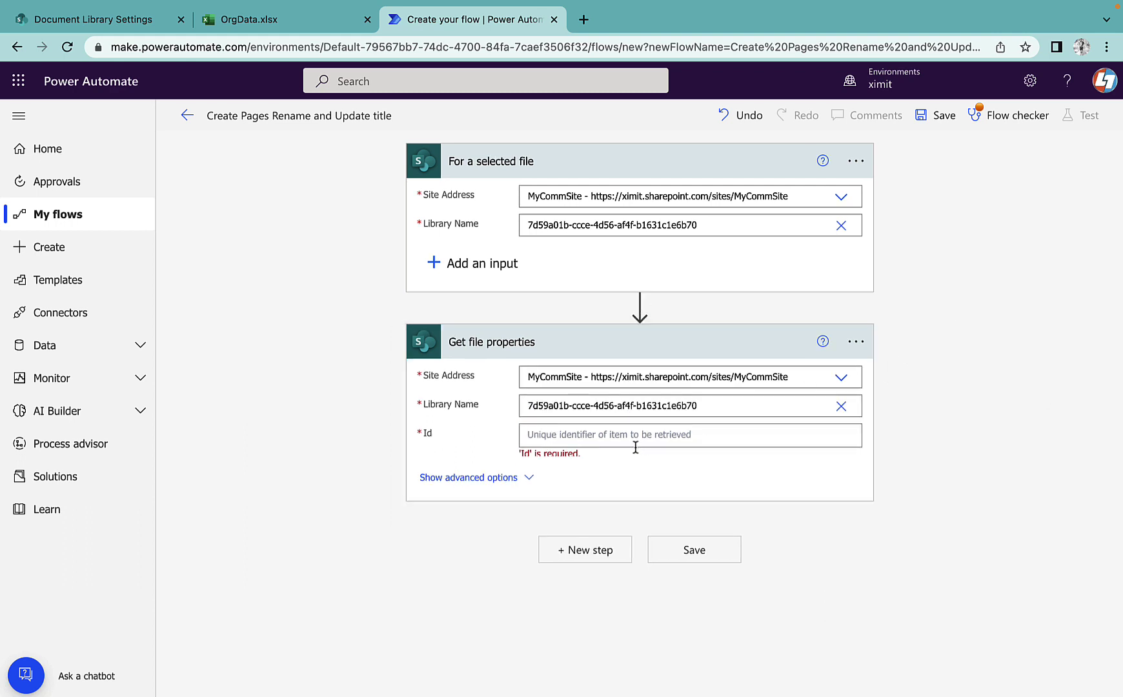
- Set the Id of "Get file properties" to the trigger's ID dynamic content and collapse the action
click(584, 434)
scroll(969, 345, down, 1)
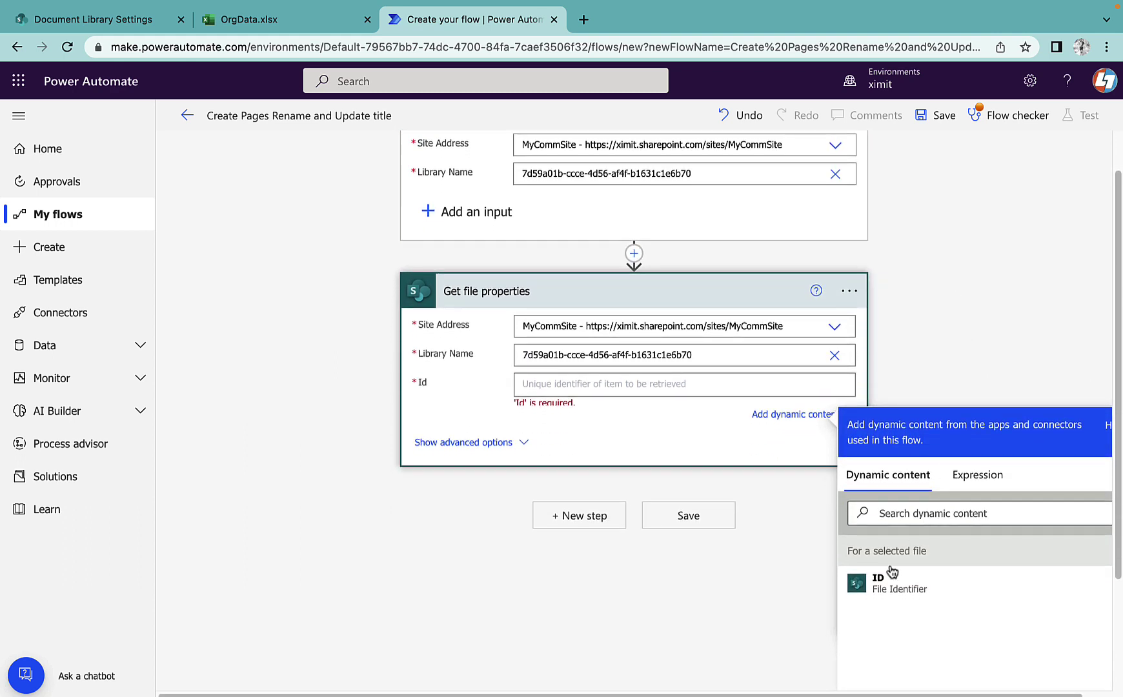
click(895, 589)
click(658, 291)
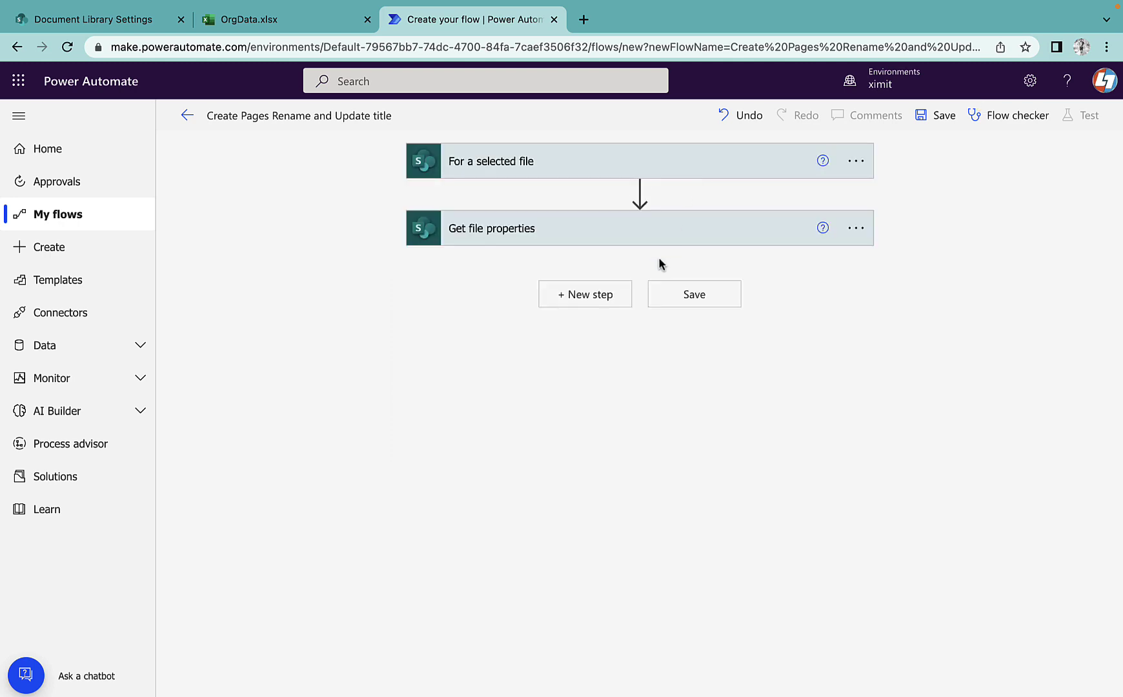
- Add the Excel Online (Business) action "List rows present in a table" below "Get file properties"
click(615, 294)
click(629, 427)
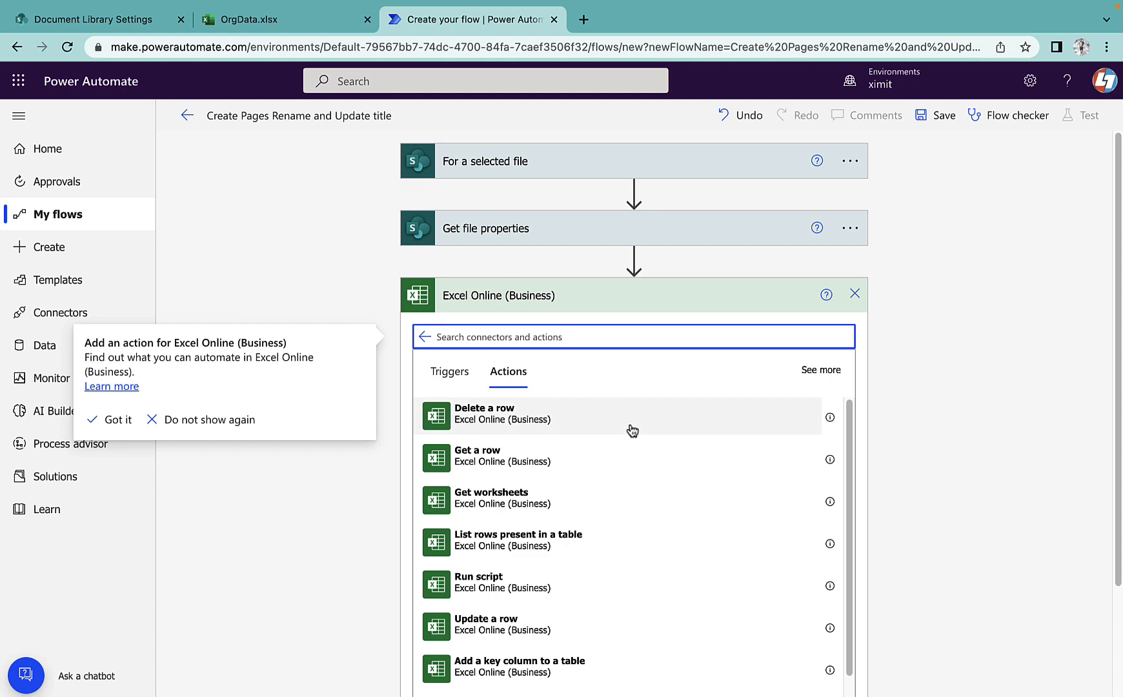
click(548, 538)
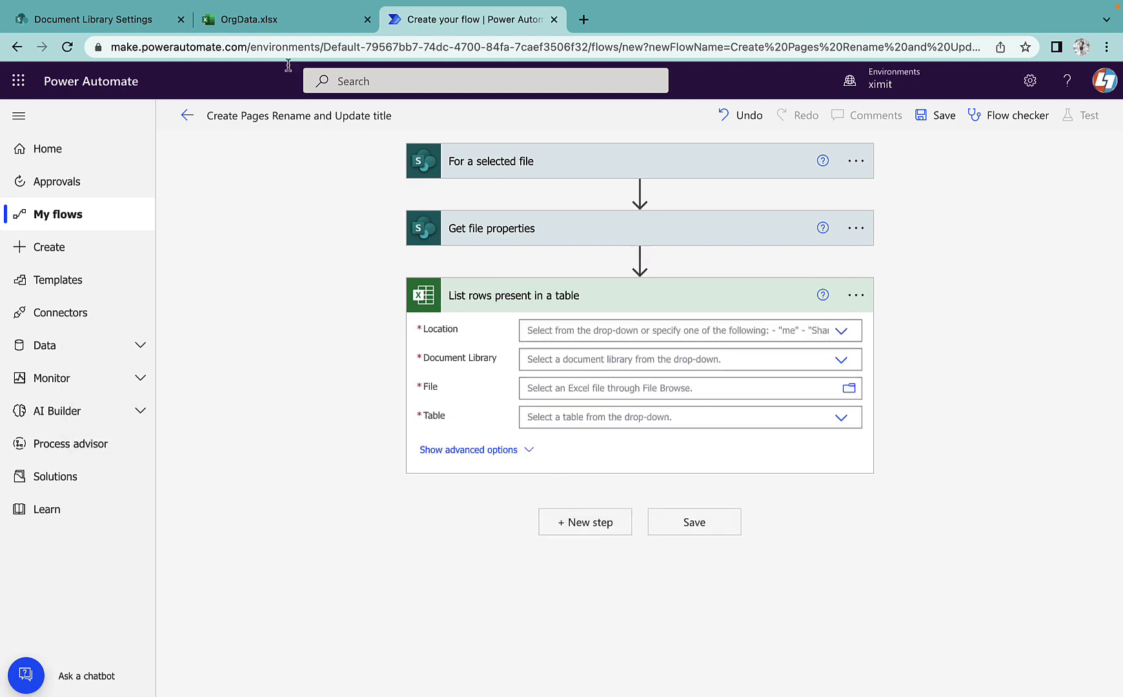
- Examine the company table in OrgData.xlsx and check where the workbook is stored in MyCommSite's Source library
click(290, 24)
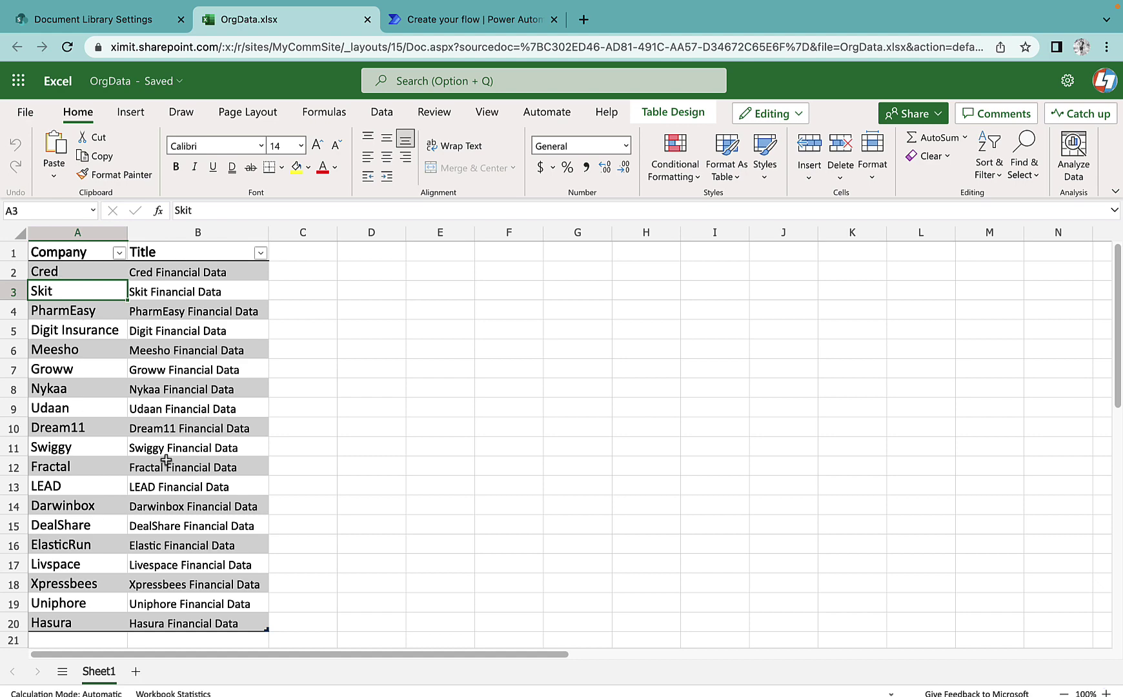
click(103, 14)
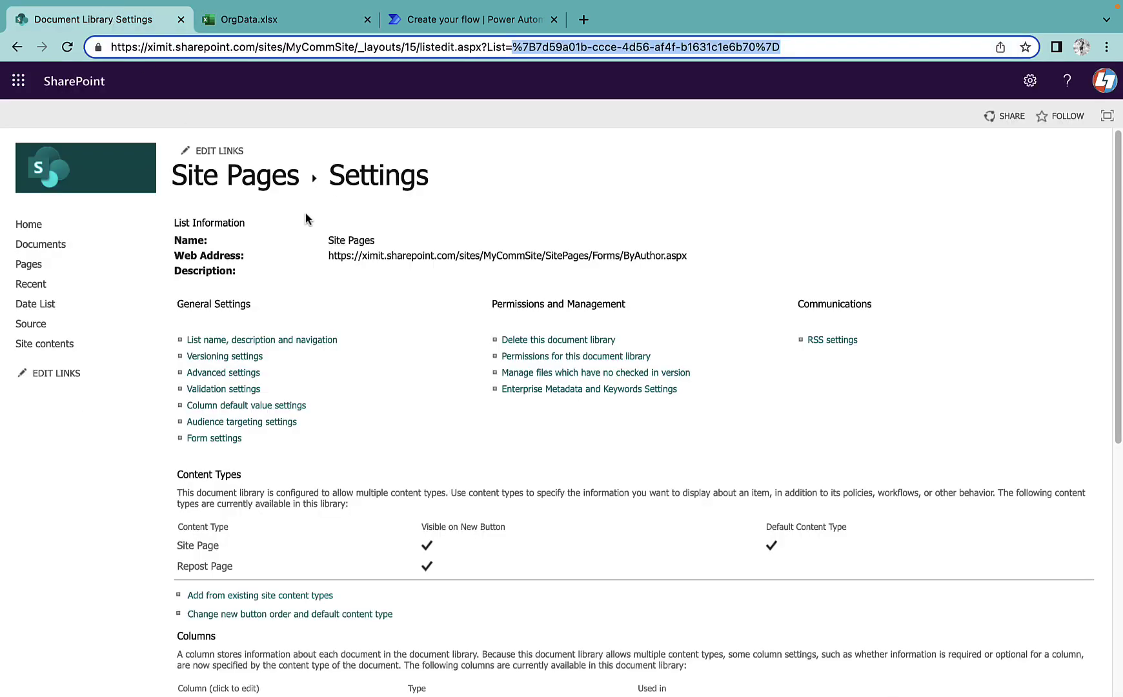
click(258, 187)
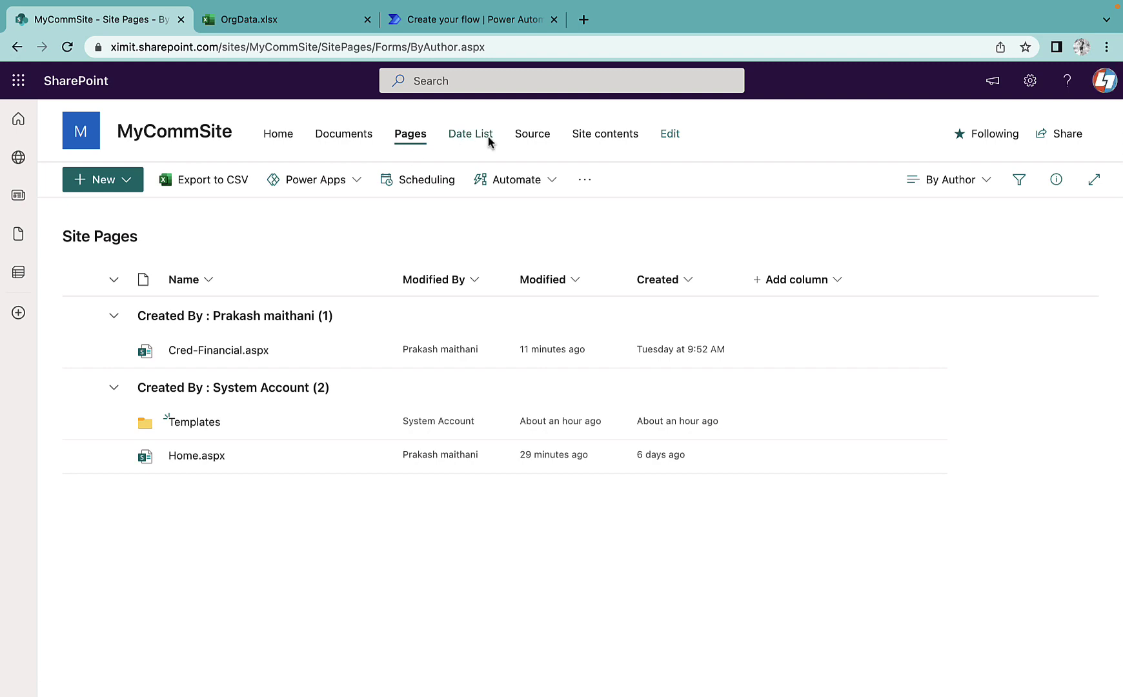
click(527, 139)
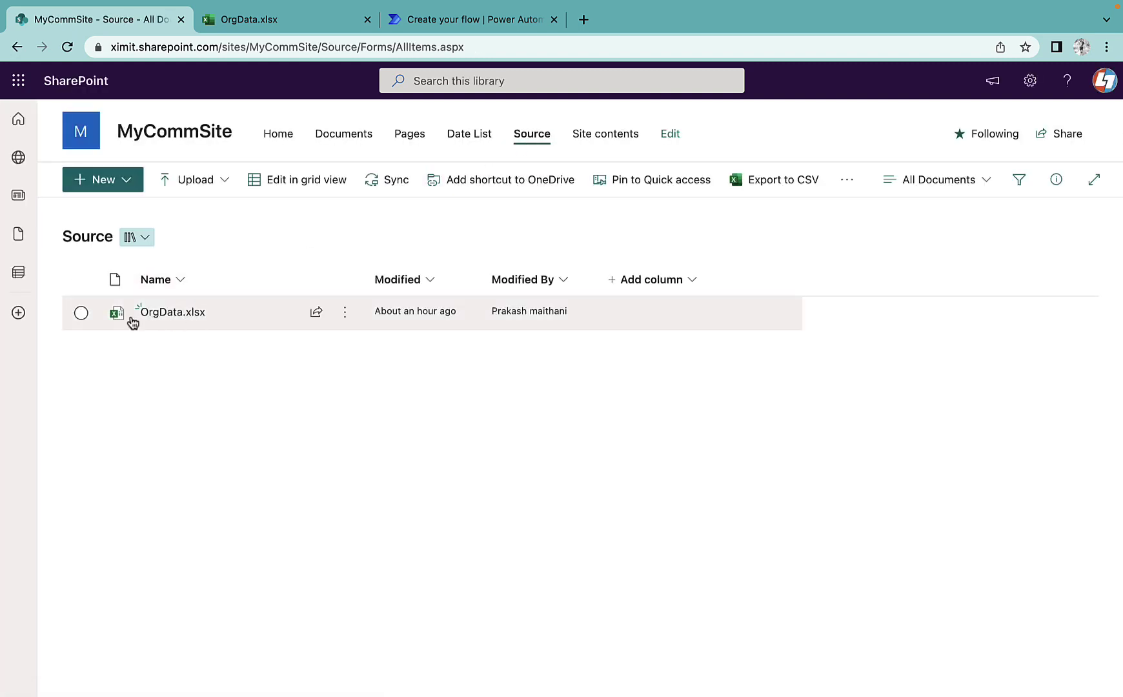
mouse_move(172, 321)
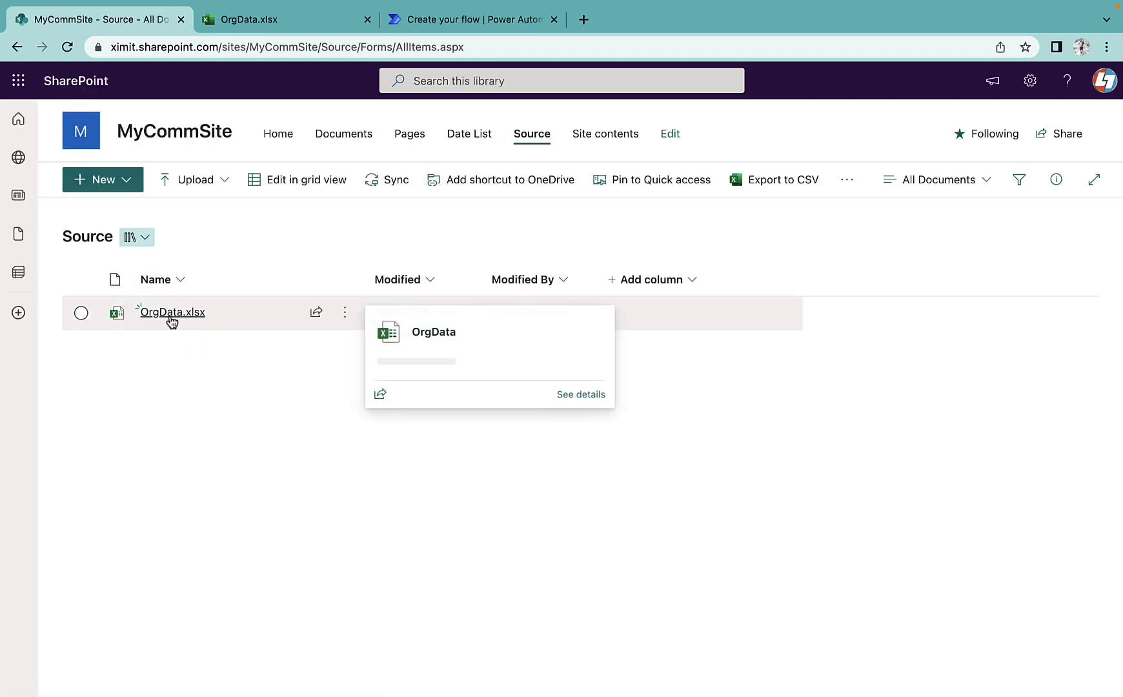
click(278, 20)
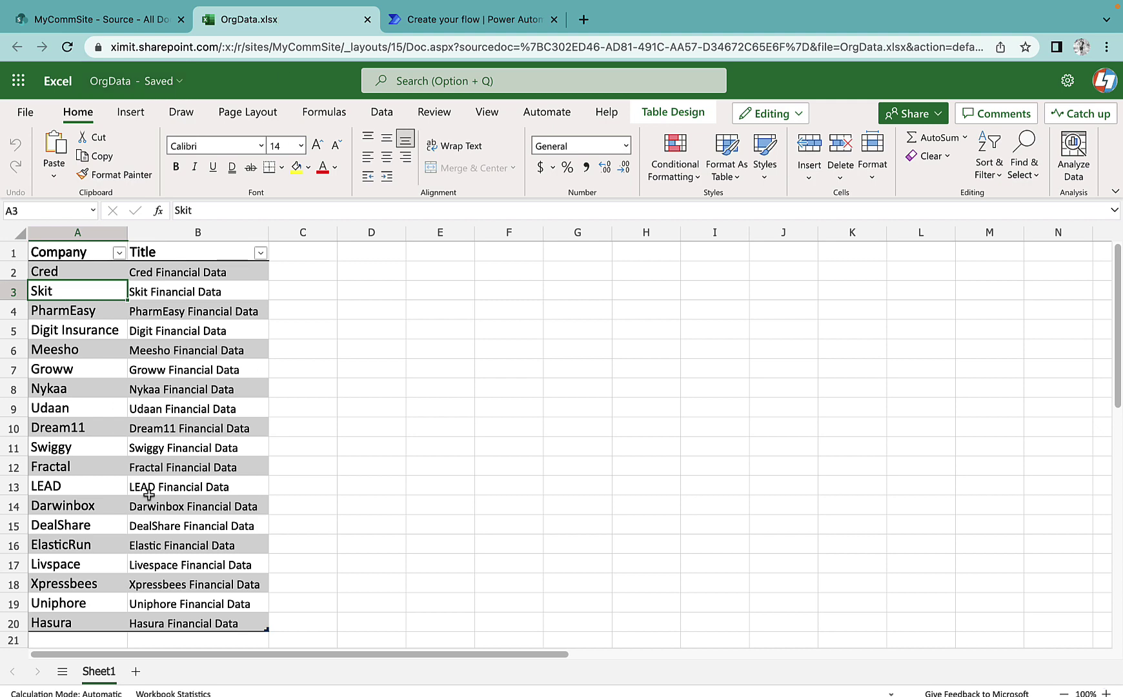
click(459, 20)
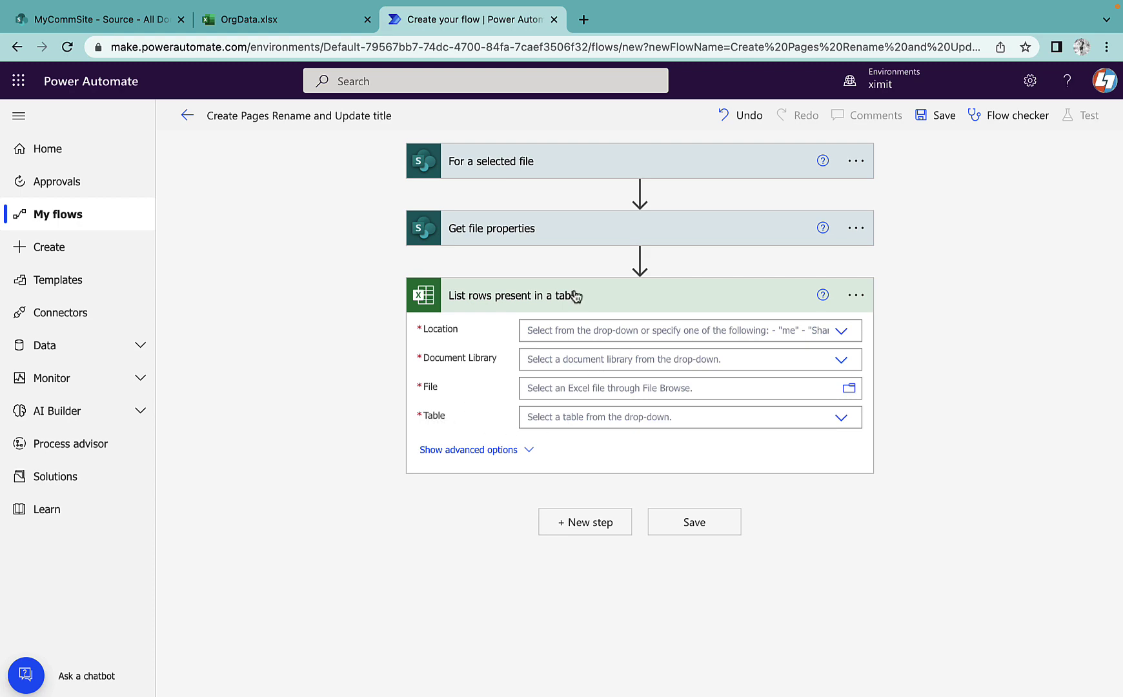
click(278, 24)
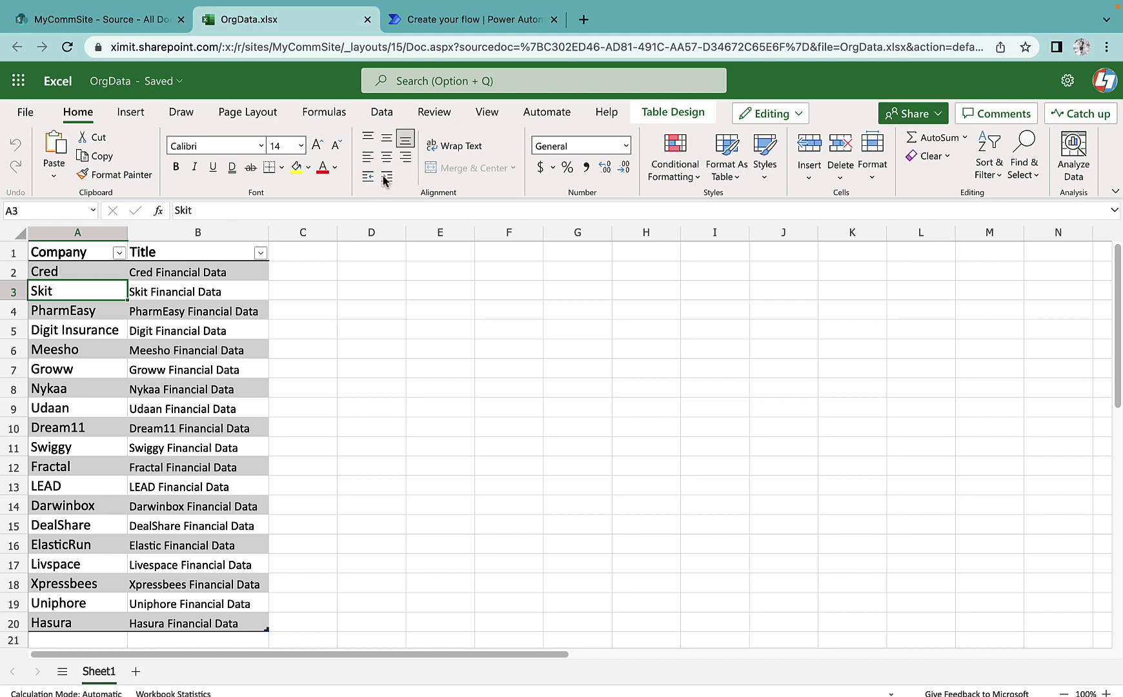
- In the Power Automate flow, set the location of "List rows present in a table" to MyCommSite and its document library to Source
click(464, 19)
click(625, 330)
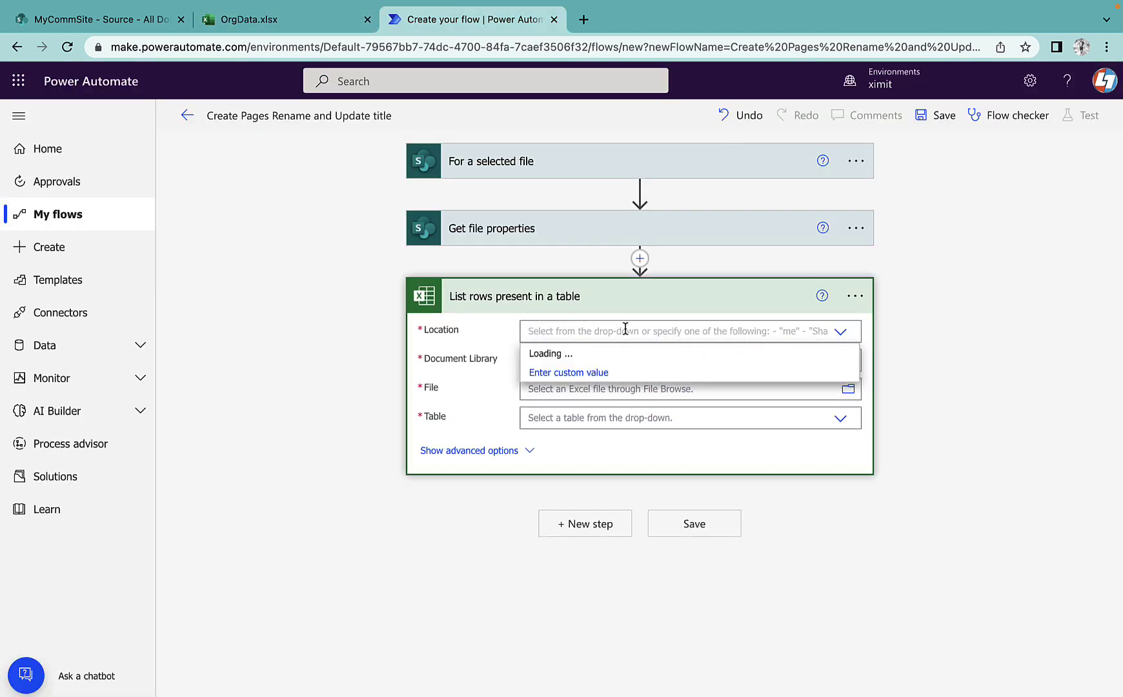
click(640, 461)
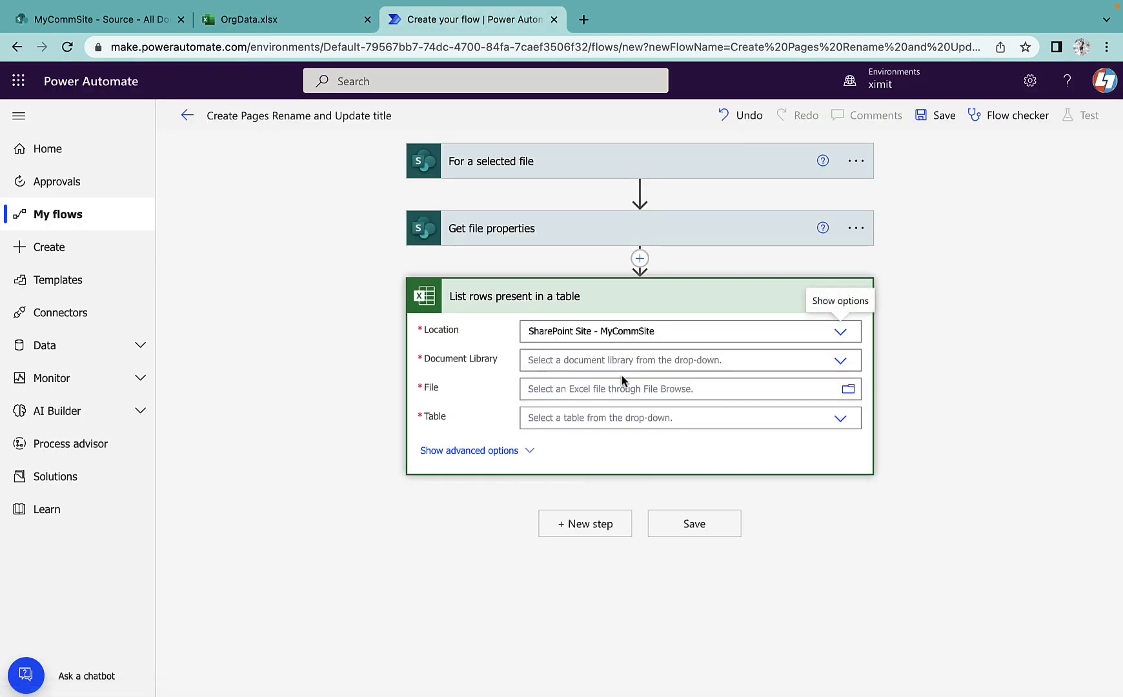
click(839, 363)
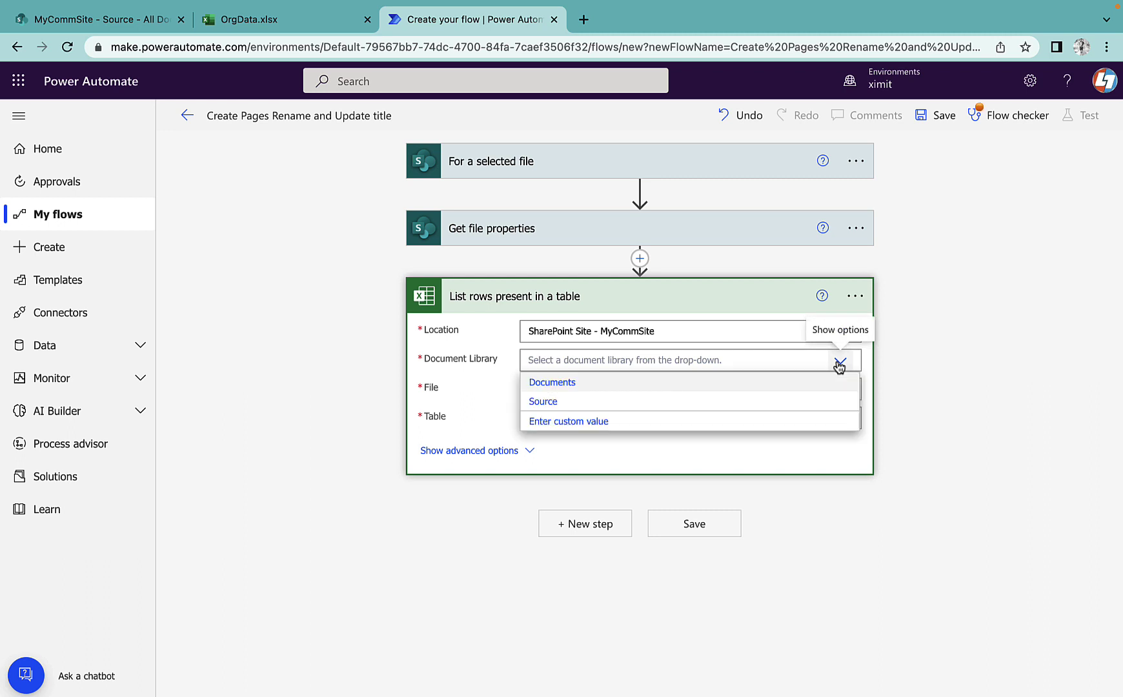
click(559, 403)
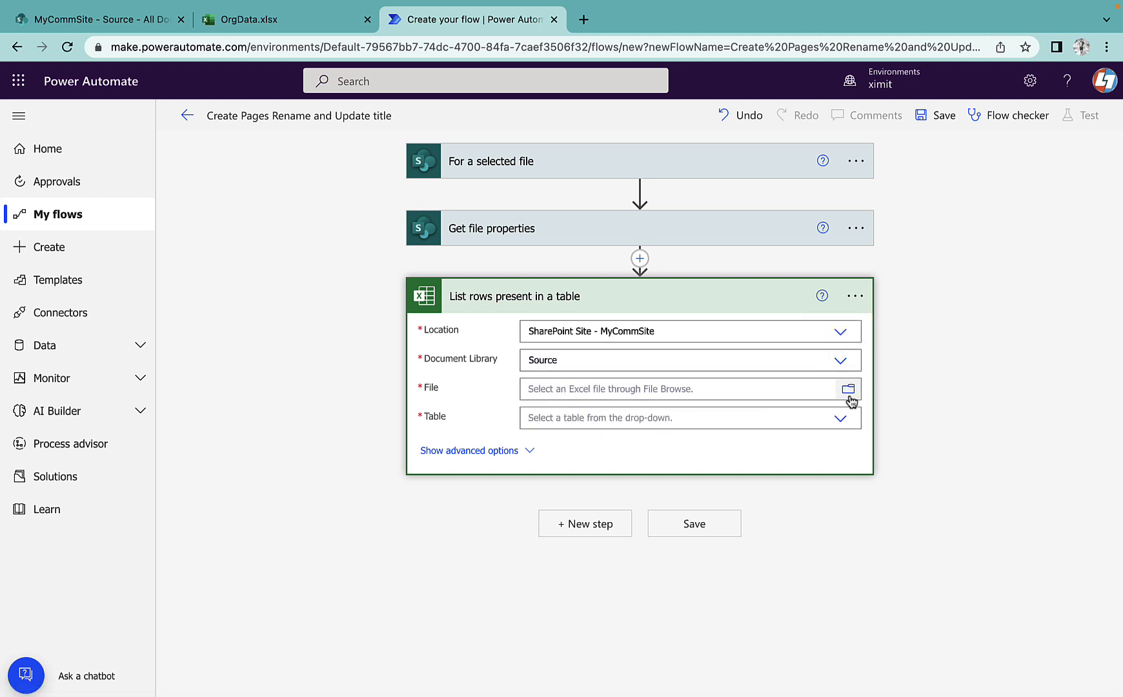
- Choose /OrgData.xlsx as the file and Table1 as the table for "List rows present in a table", and collapse the action
click(850, 401)
click(938, 439)
click(601, 439)
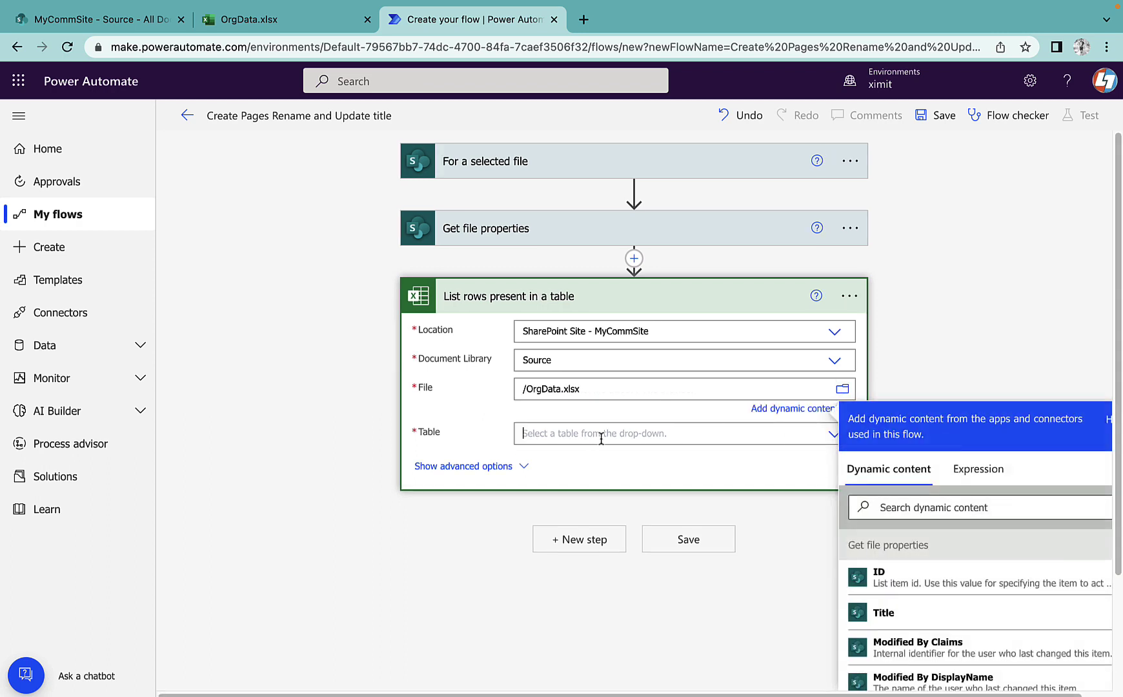
click(559, 448)
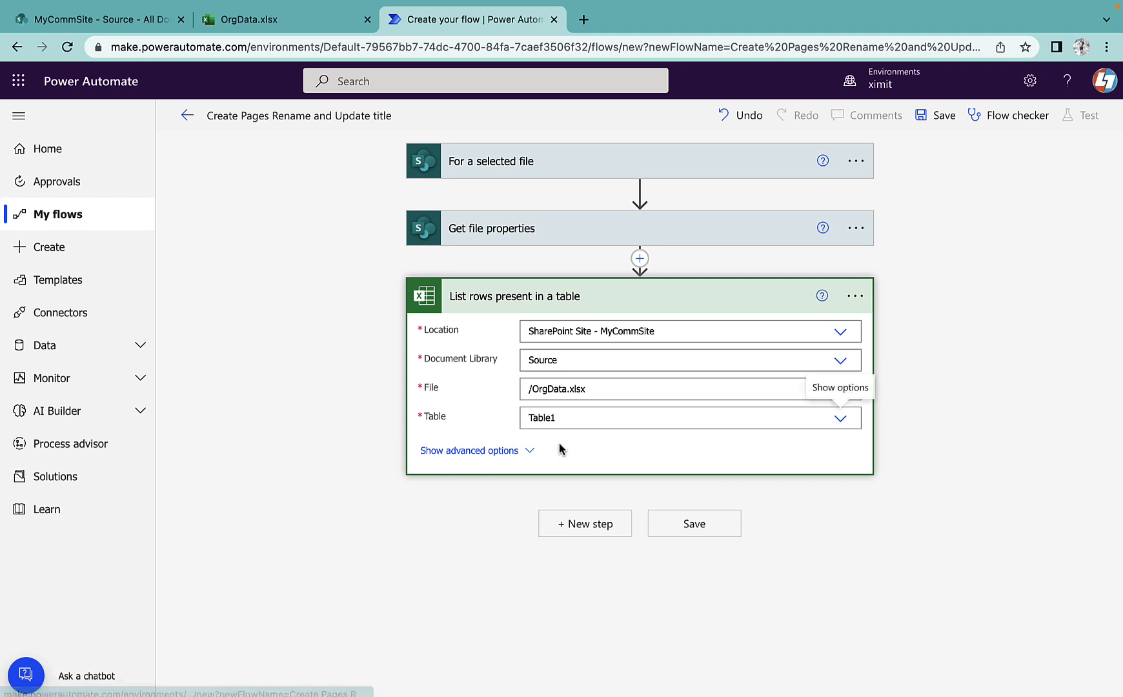
click(714, 300)
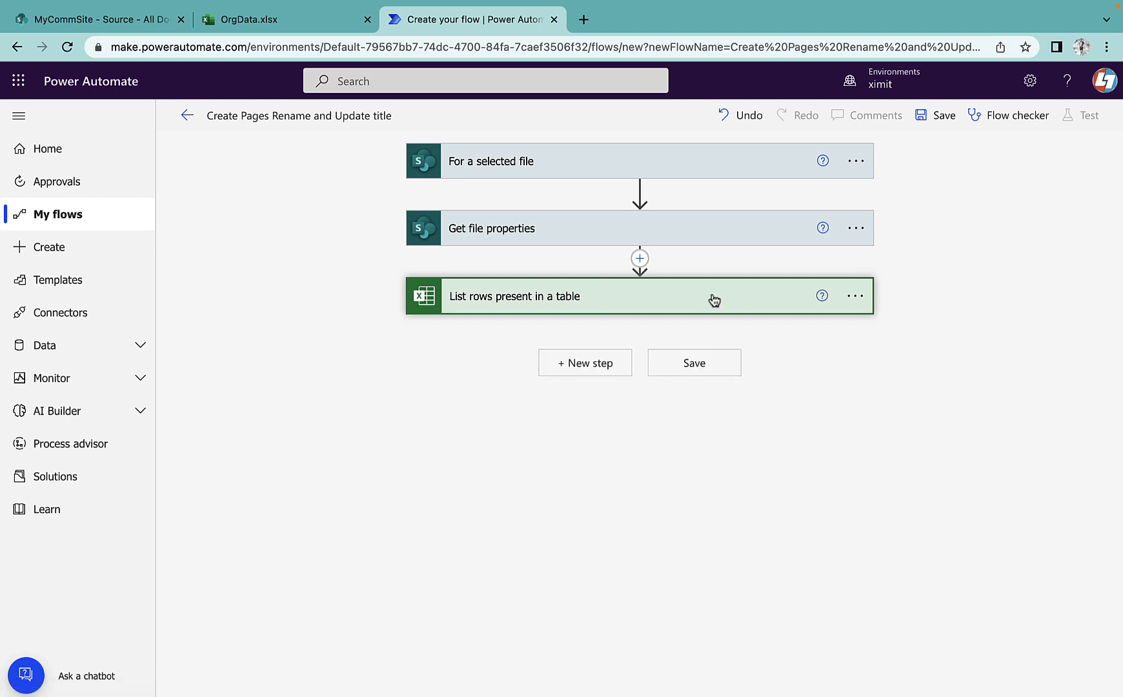
- Add an "Apply to each" control below the Excel action that loops over the value output of "List rows present in a table"
click(583, 366)
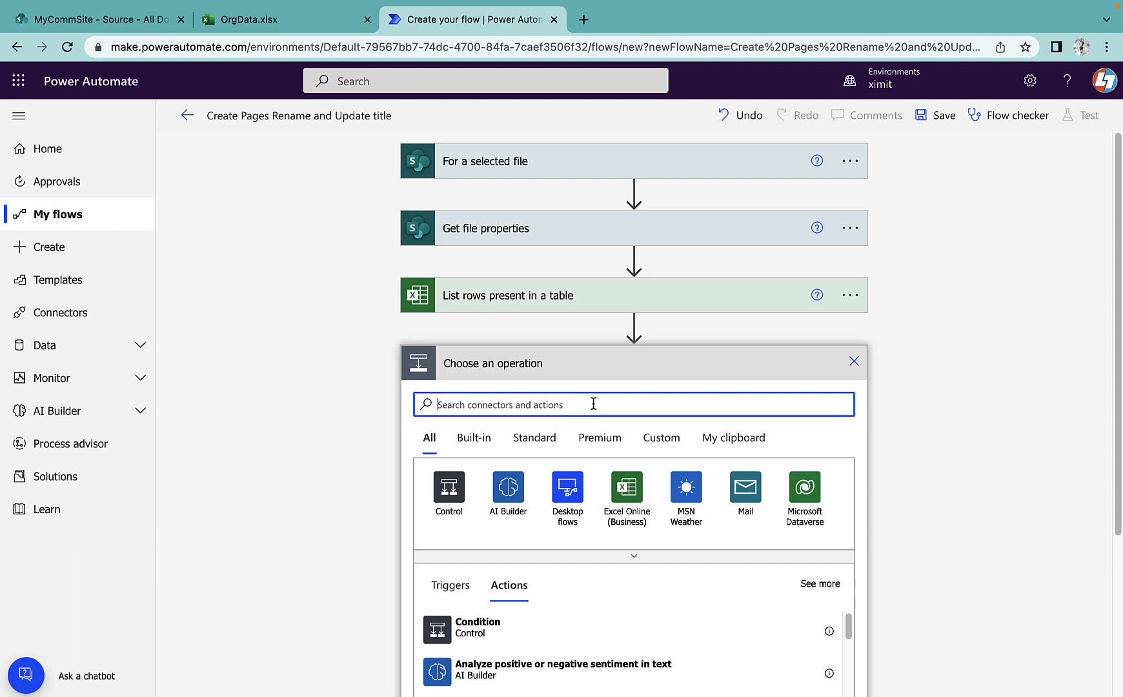
click(455, 498)
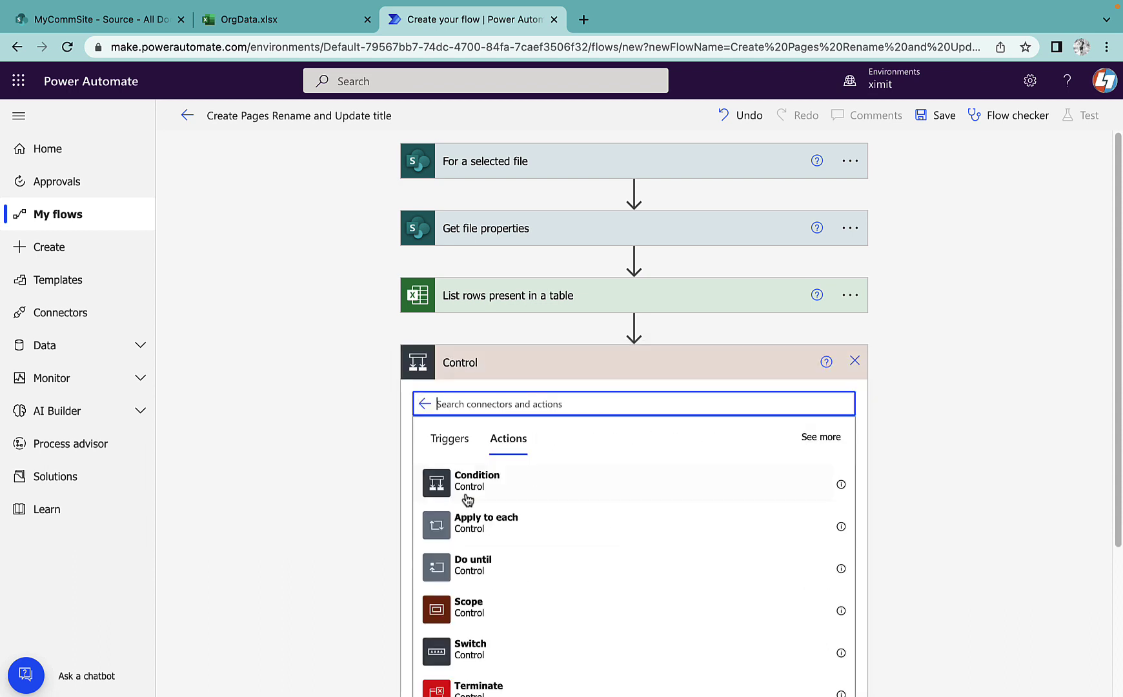
click(506, 523)
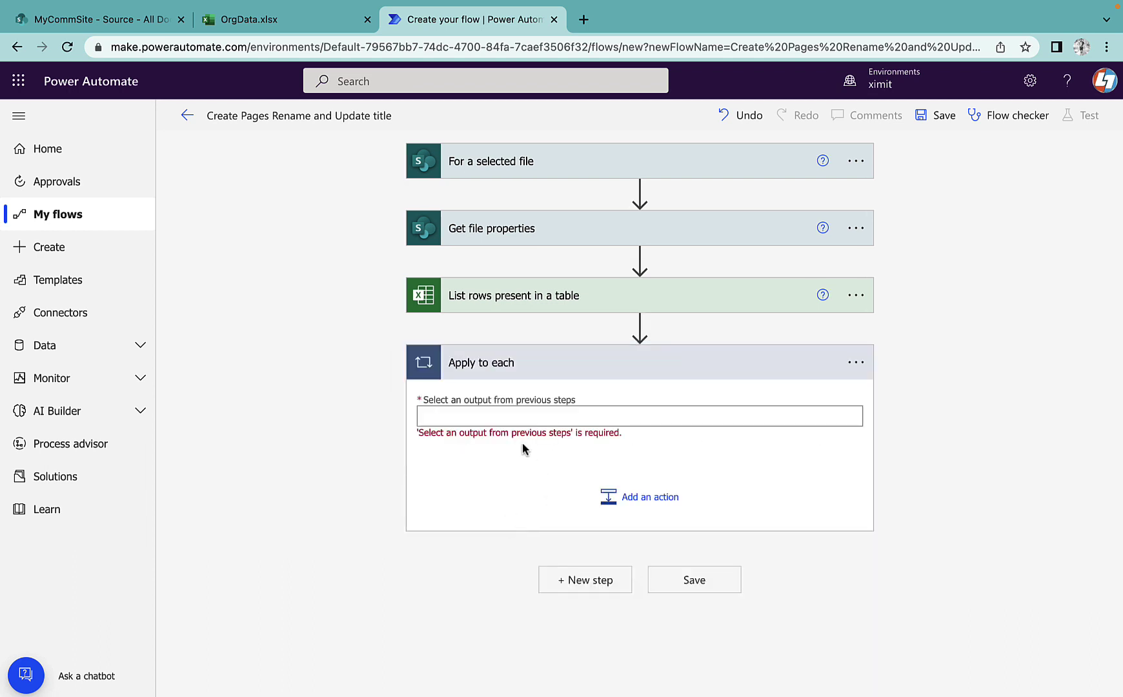
click(523, 419)
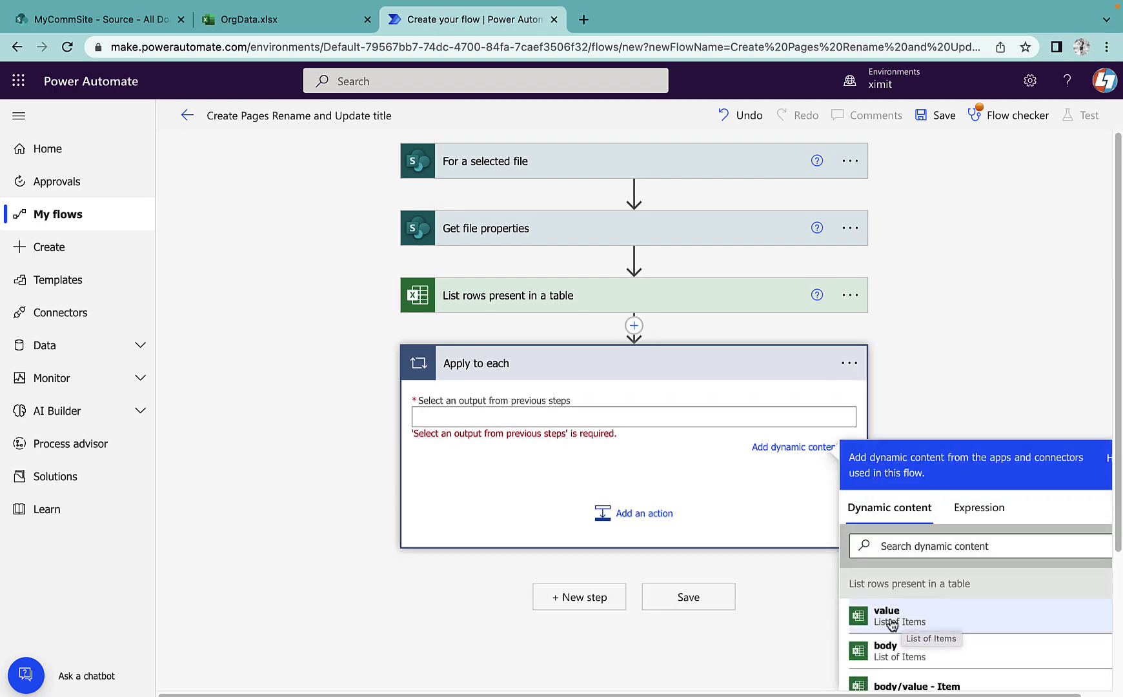
click(894, 623)
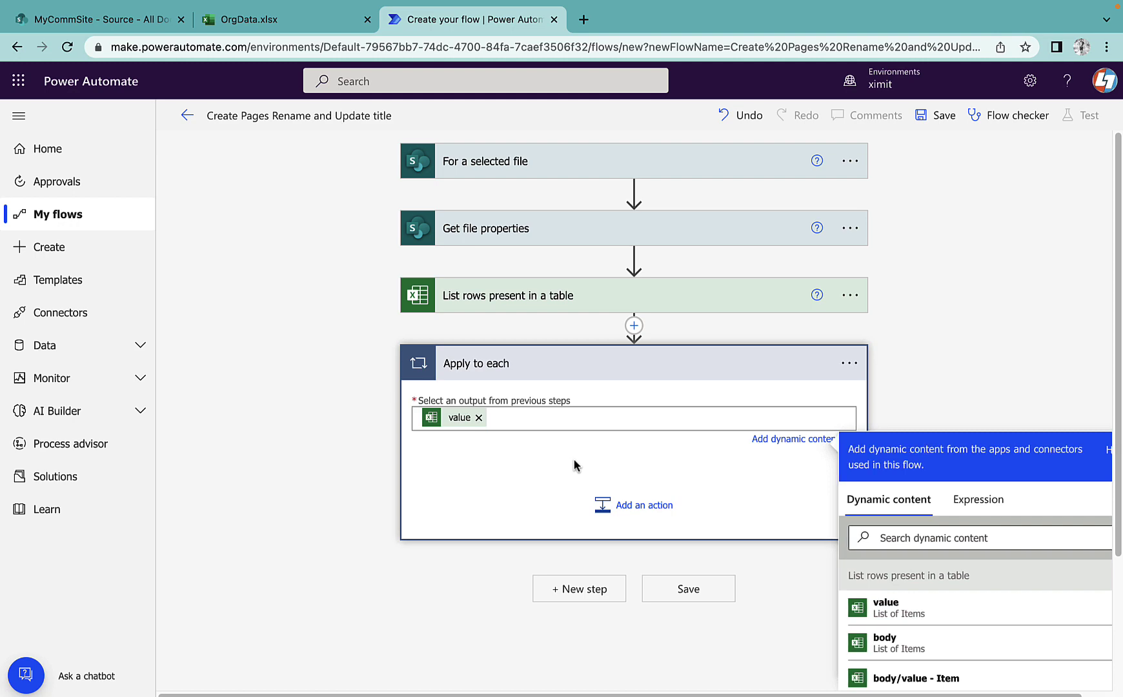
click(574, 459)
- Add the SharePoint "Copy file" action inside the "Apply to each" loop
click(651, 495)
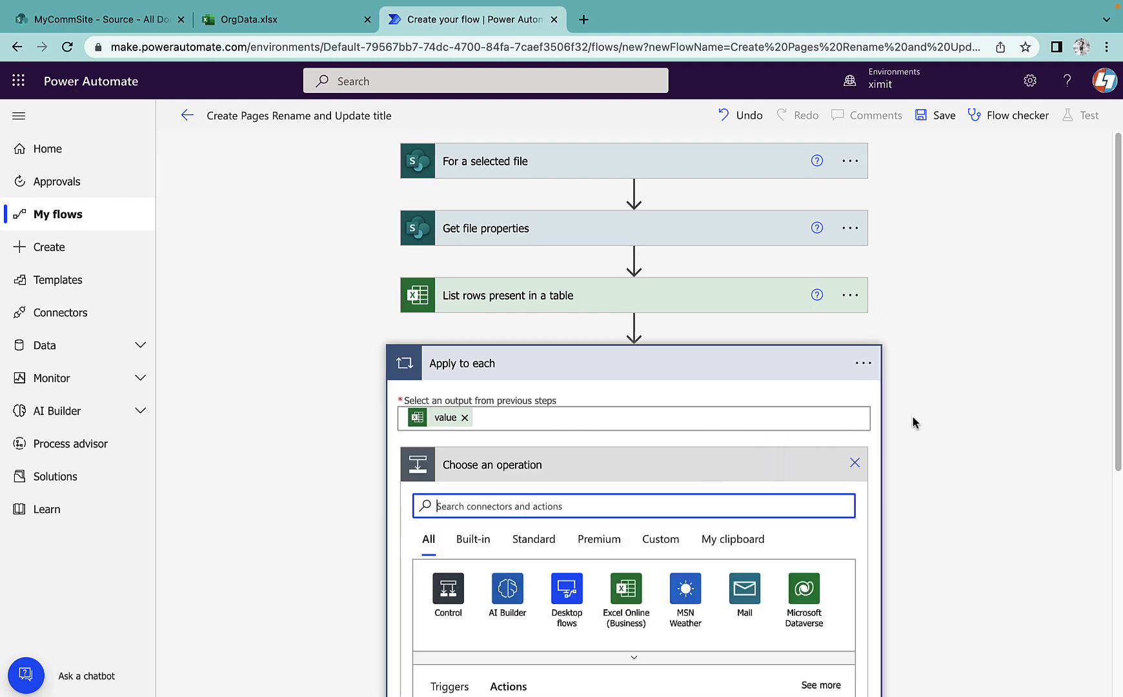
scroll(989, 381, down, 3)
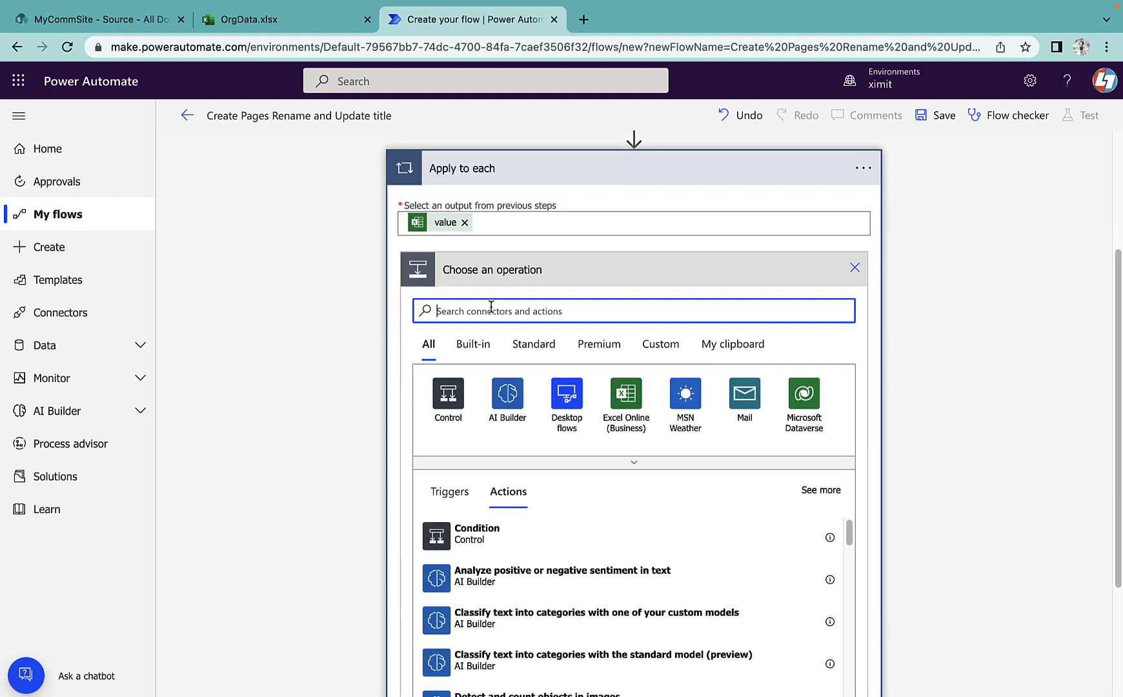
text(copy)
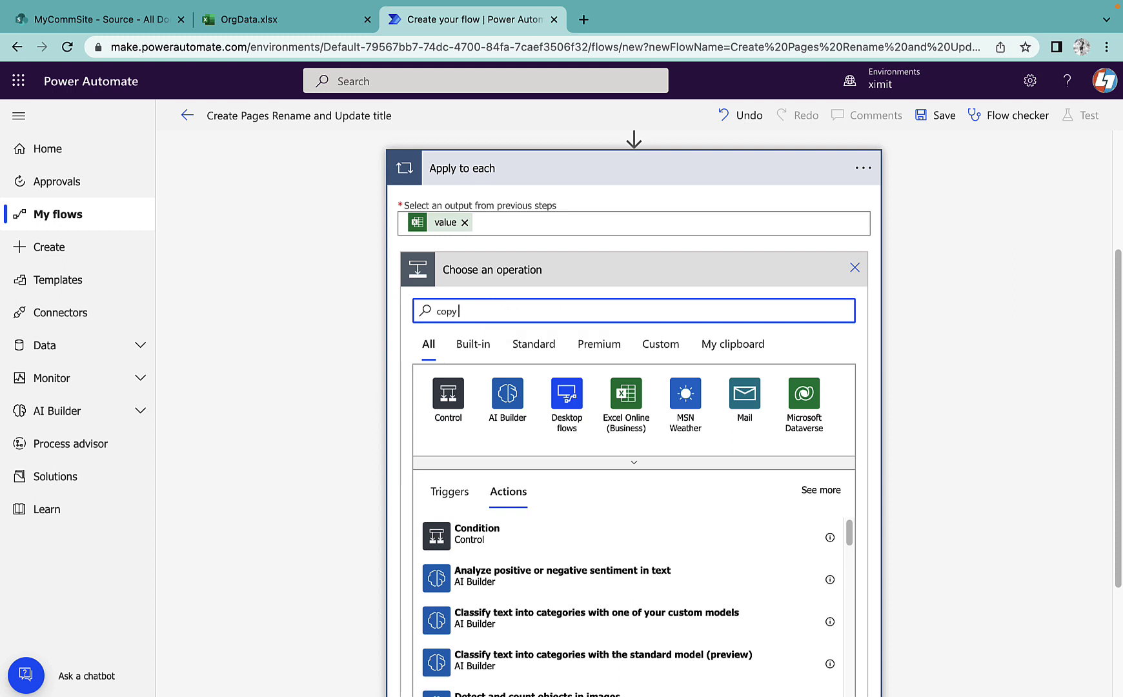
text( file)
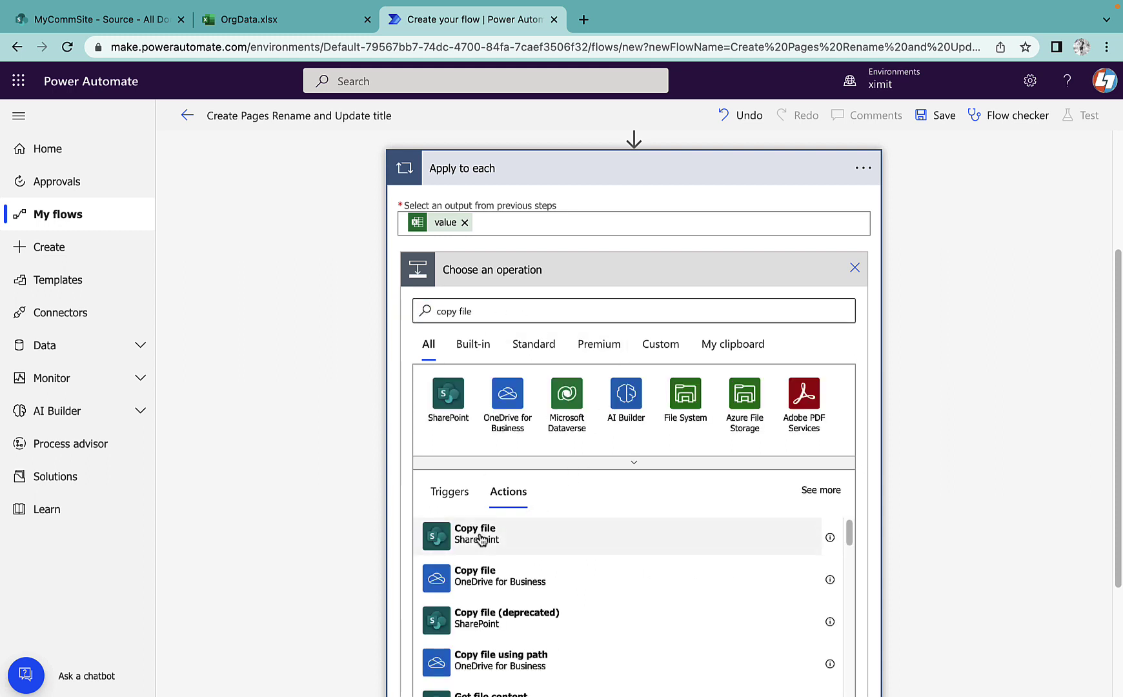
click(480, 540)
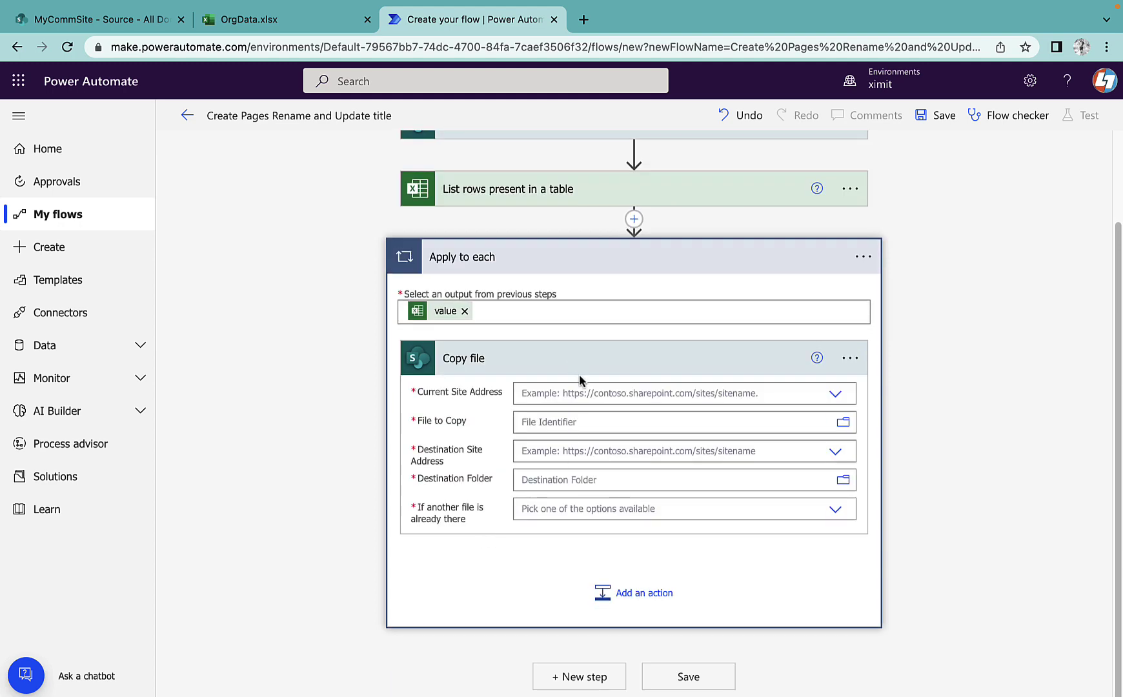
- Set the current site address of "Copy file" to MyCommSite and the file to copy to the Identifier from "Get file properties"
click(593, 388)
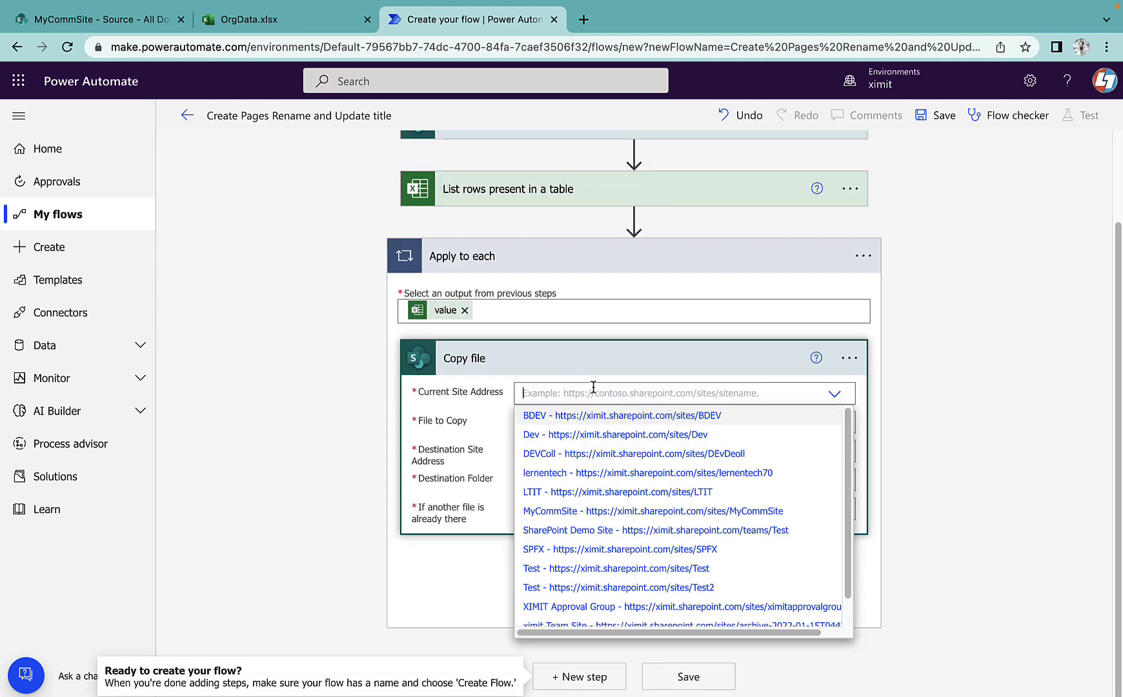
click(724, 511)
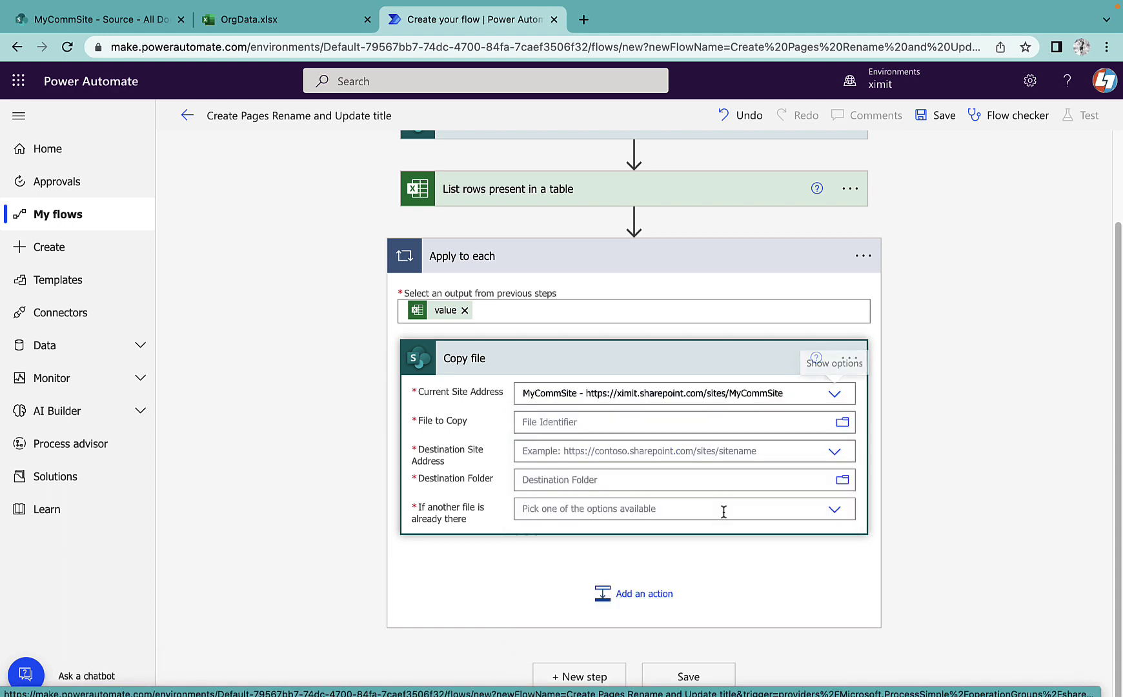
click(706, 422)
text(iden)
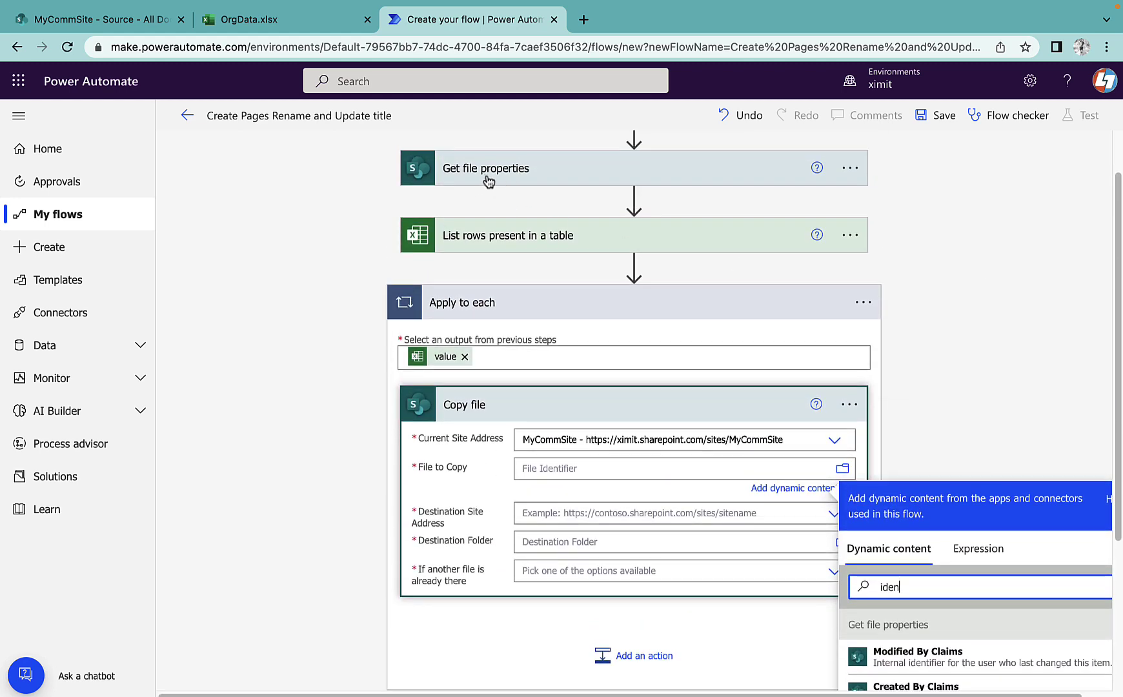
scroll(996, 383, down, 2)
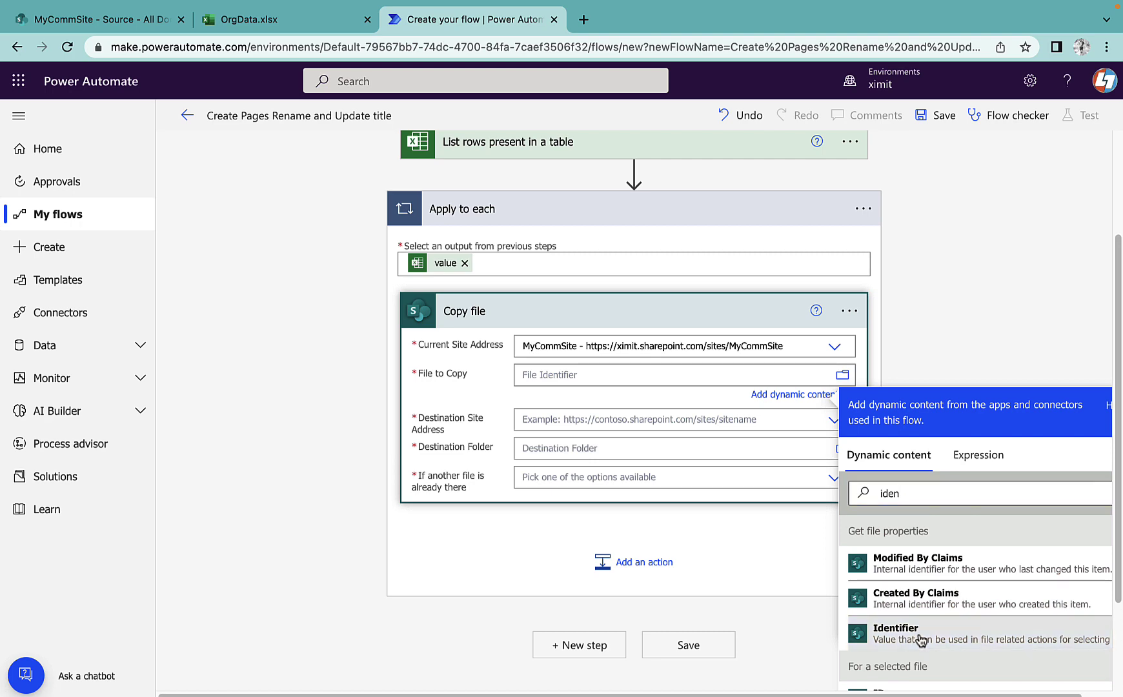
click(921, 636)
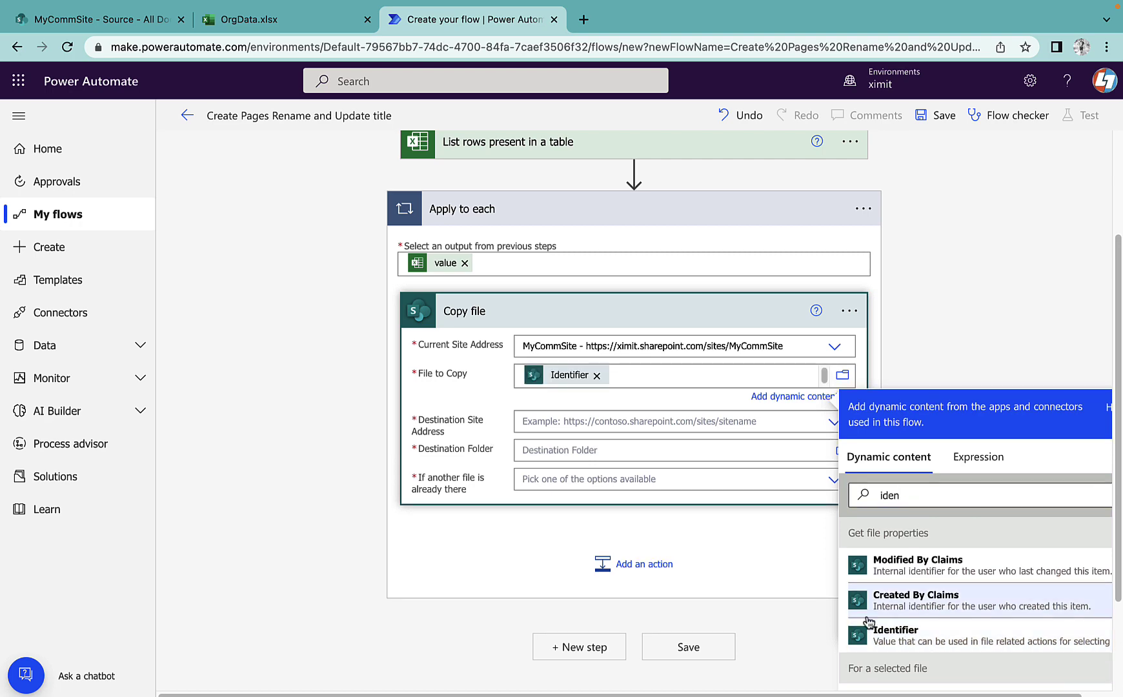
- Set the destination site address of "Copy file" to MyCommSite
click(627, 428)
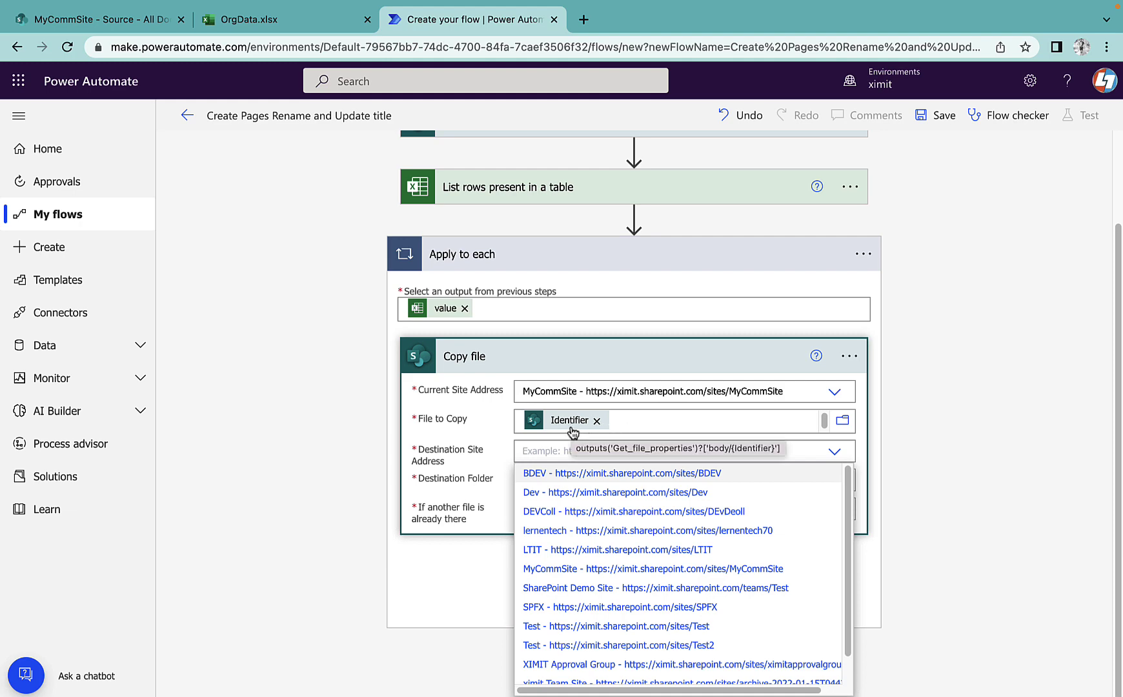
click(585, 454)
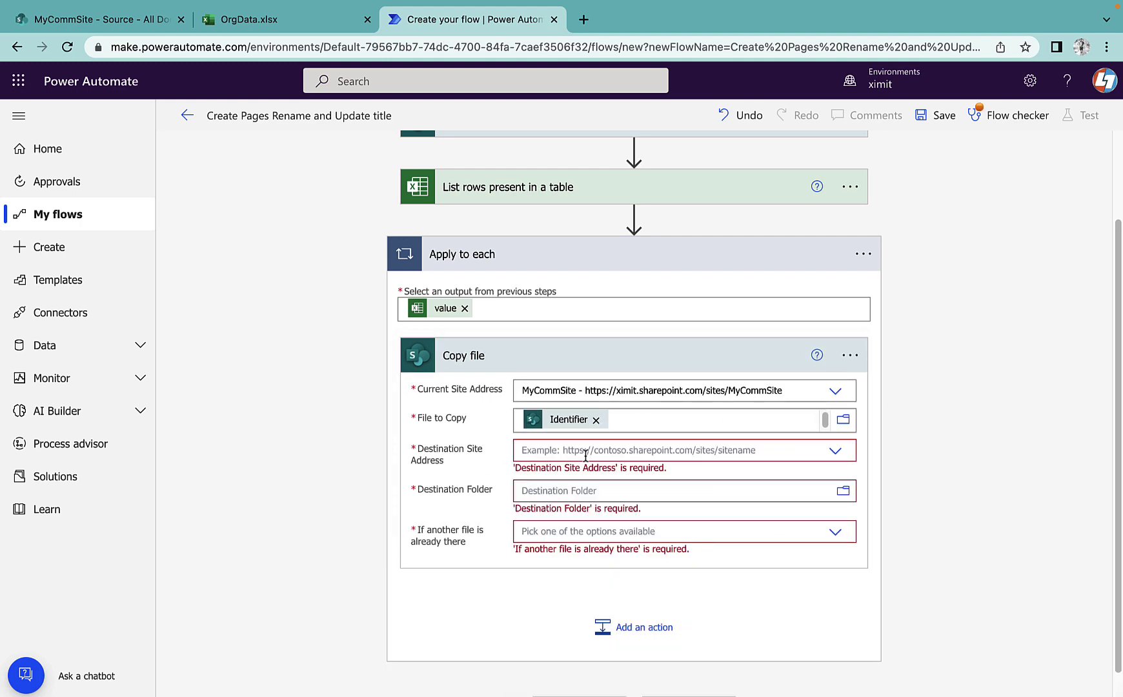
click(586, 452)
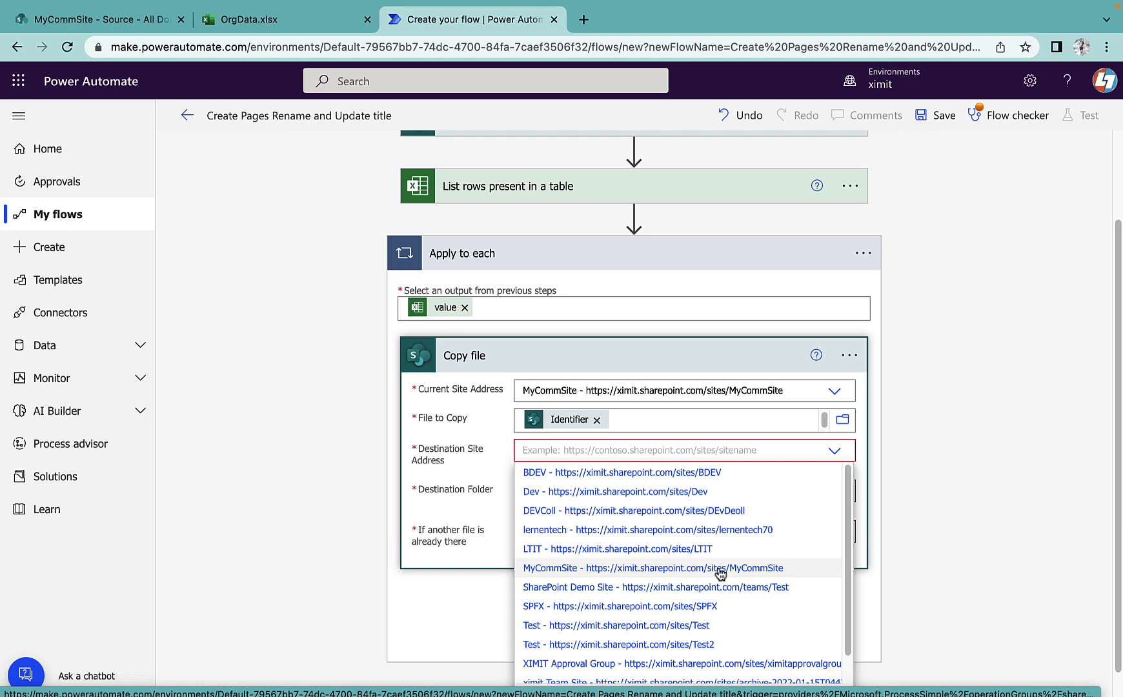
click(720, 570)
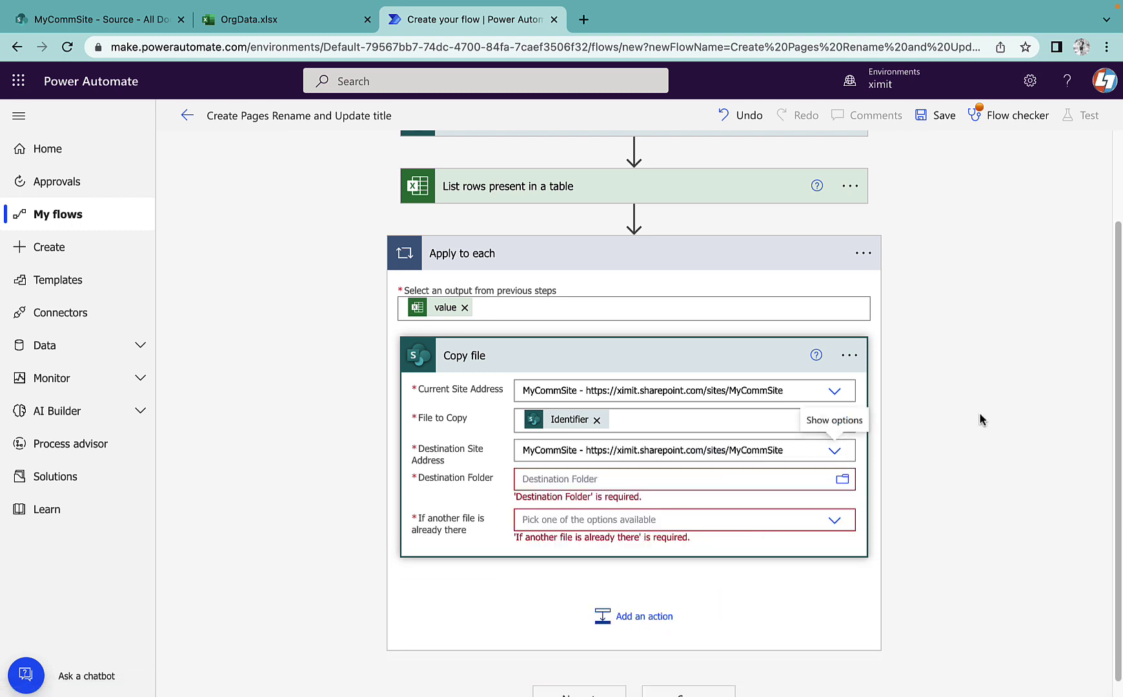
scroll(980, 420, down, 1)
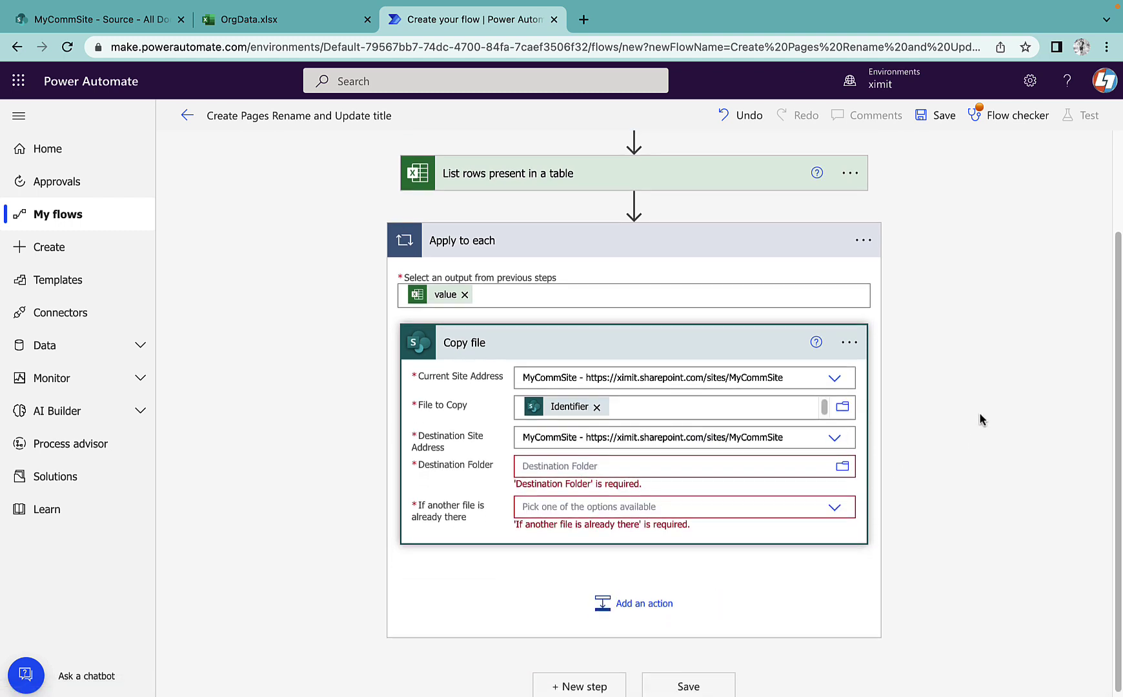
- Set the destination folder of "Copy file" to /SitePages and choose Replace for an existing file, then collapse the action
click(843, 467)
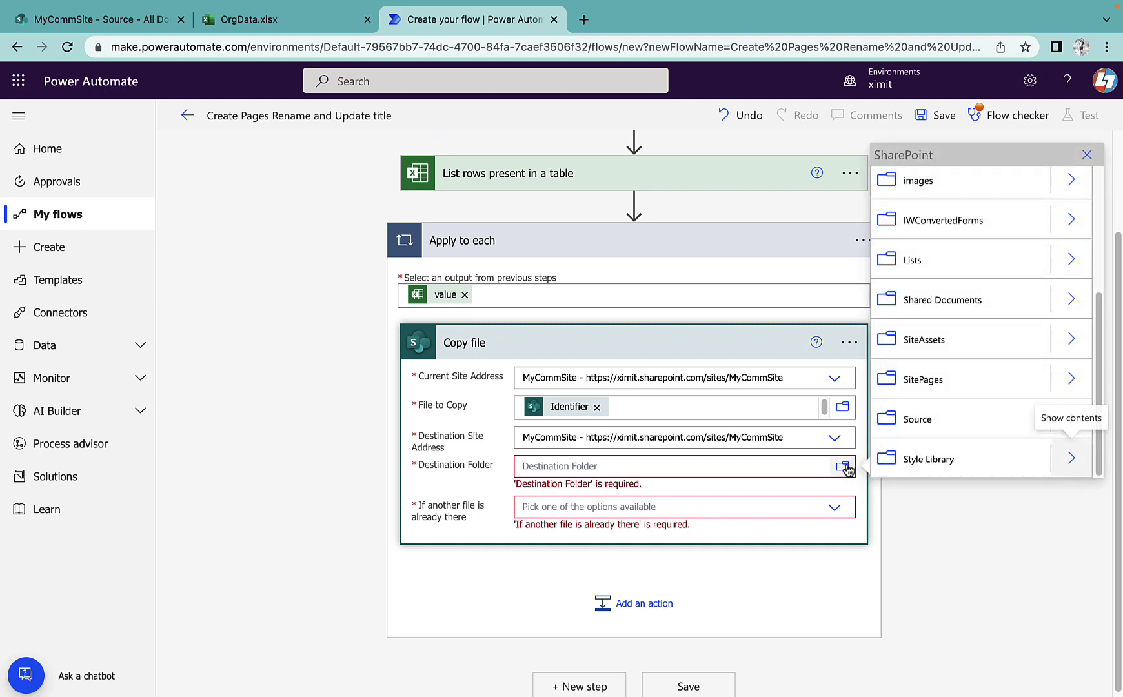
click(930, 381)
click(705, 515)
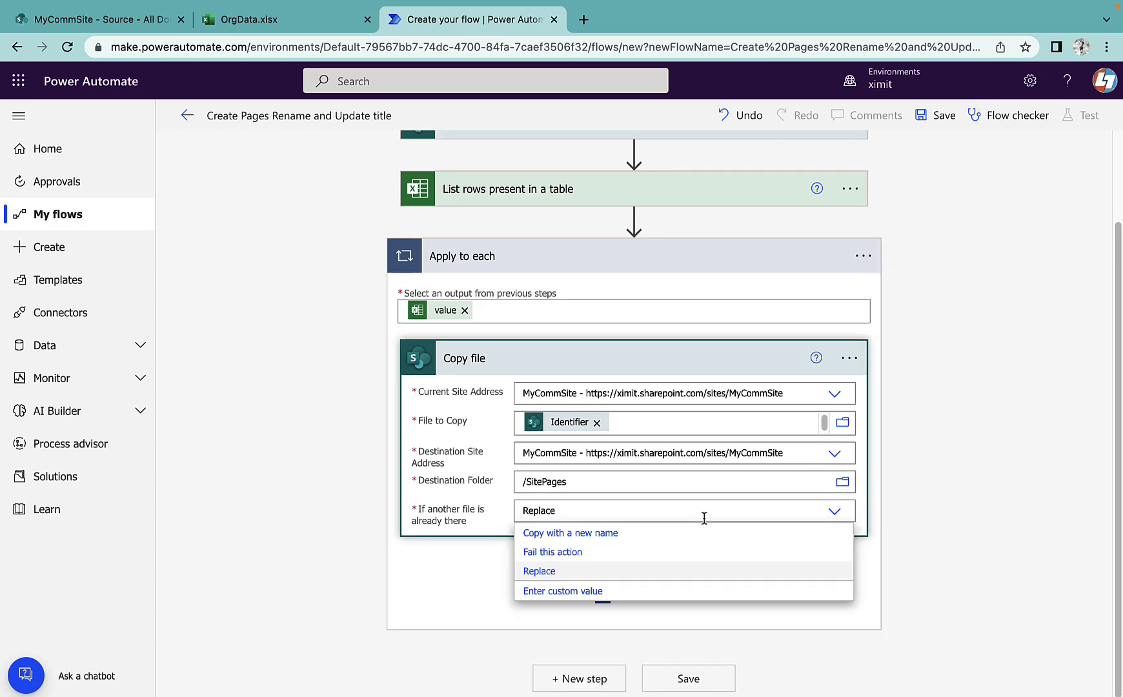
click(561, 573)
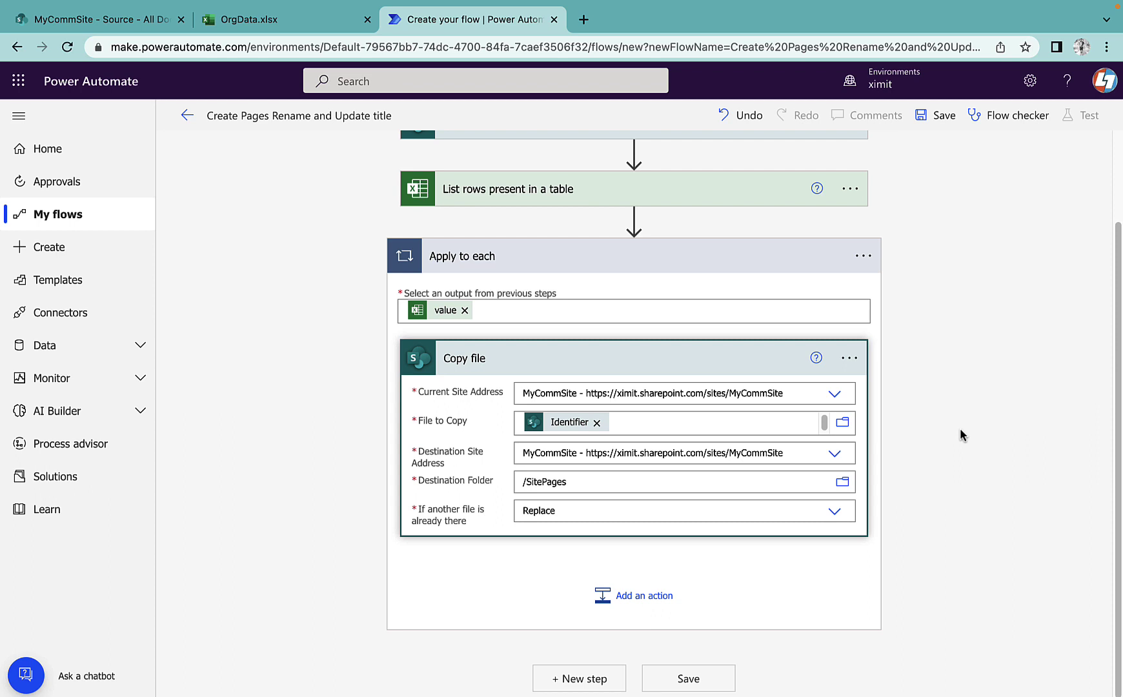
click(688, 363)
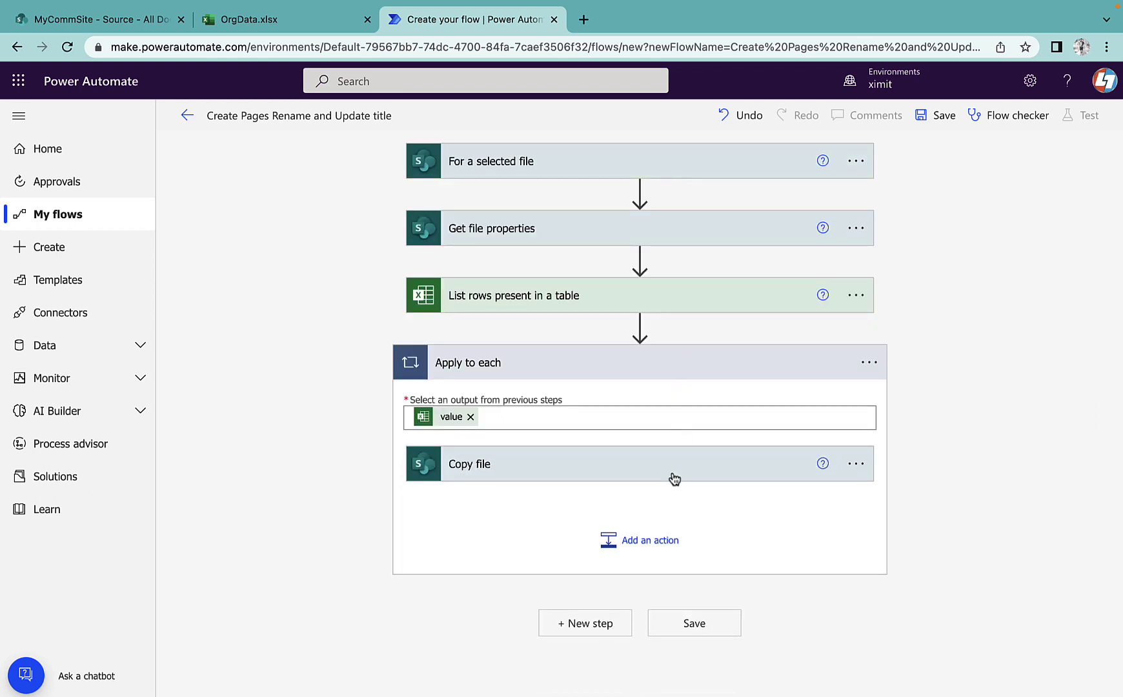
- Add the "Send an HTTP request to SharePoint" action below "Copy file" inside the "Apply to each" loop
click(663, 539)
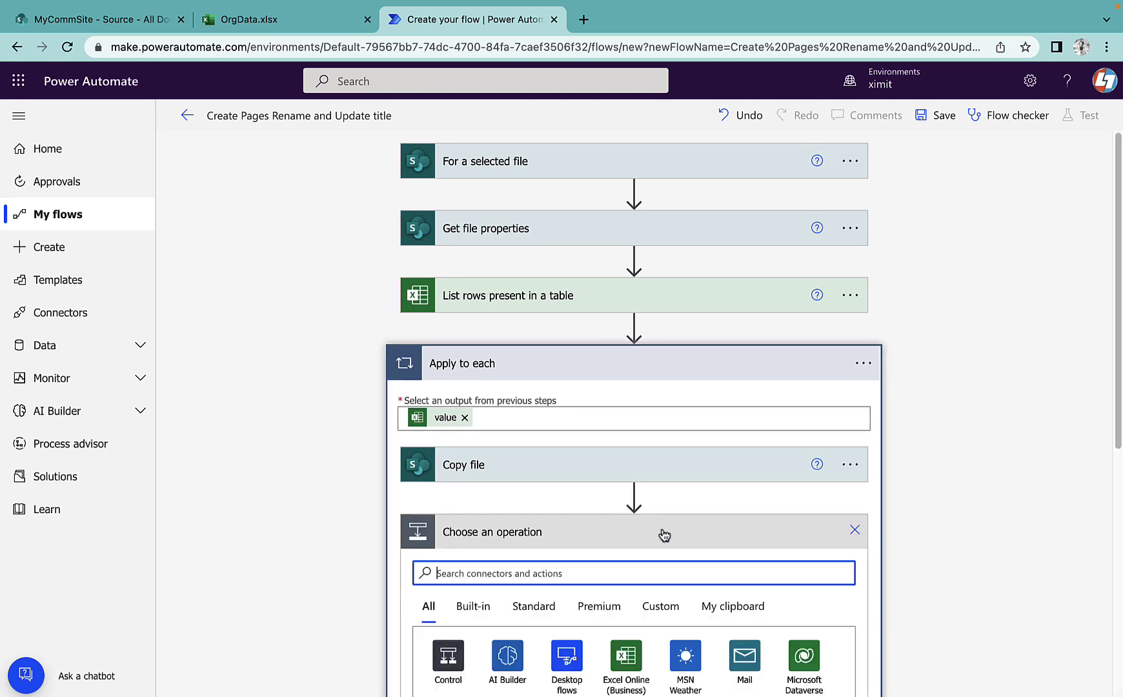
scroll(970, 373, down, 4)
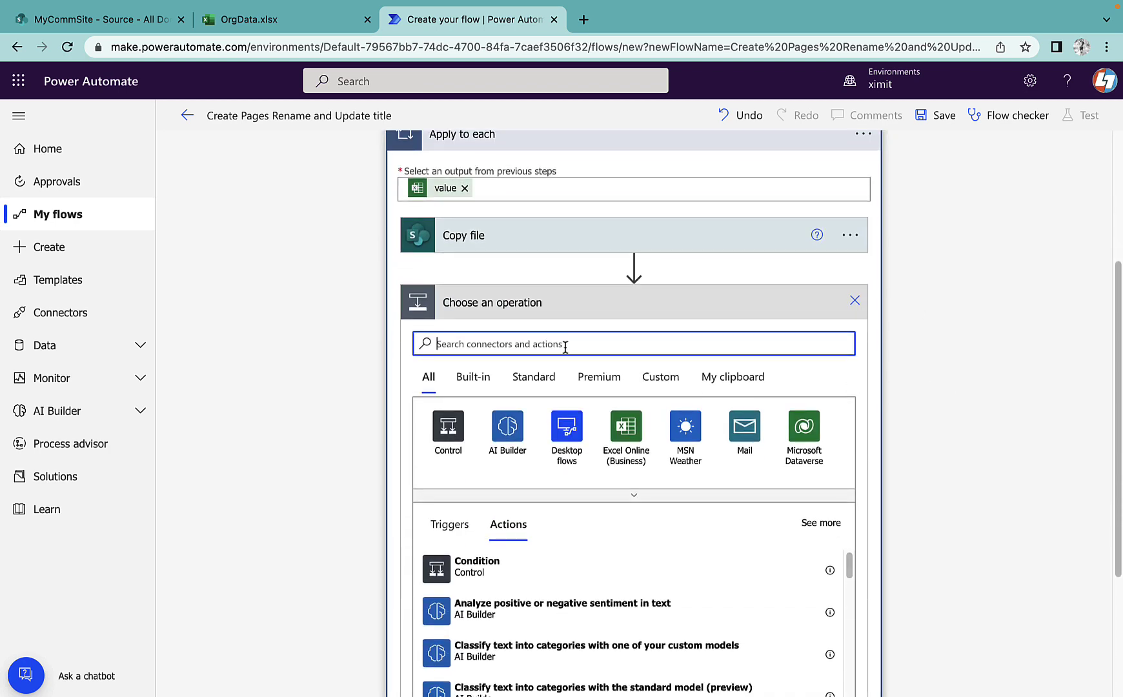
text(send )
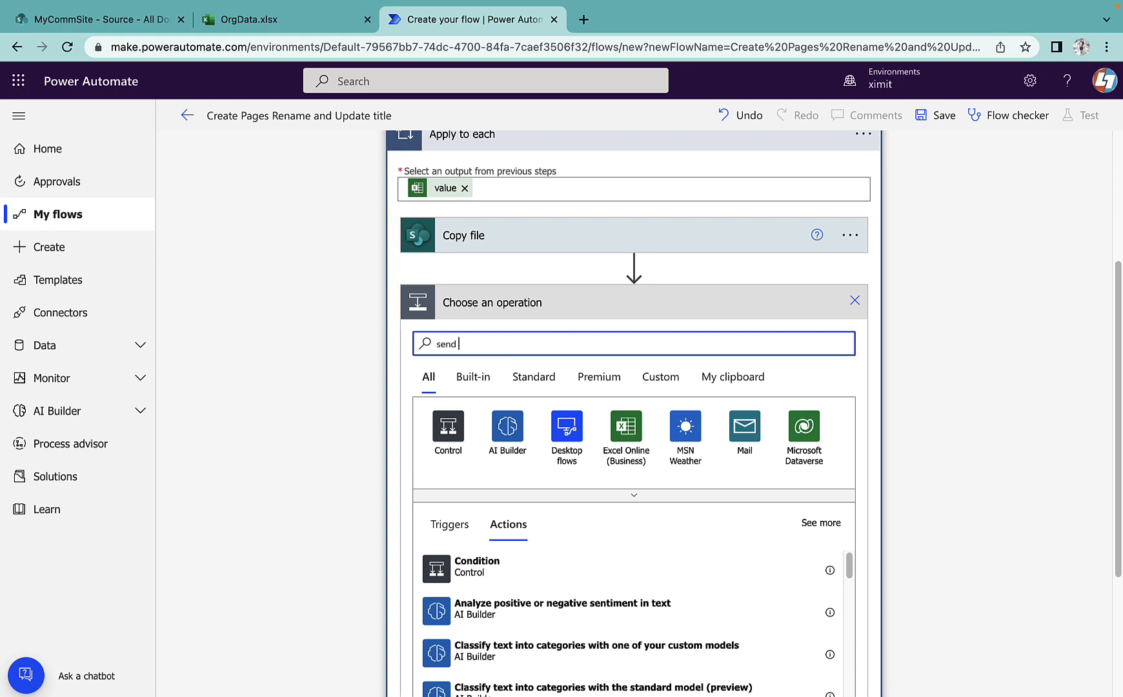
text(http)
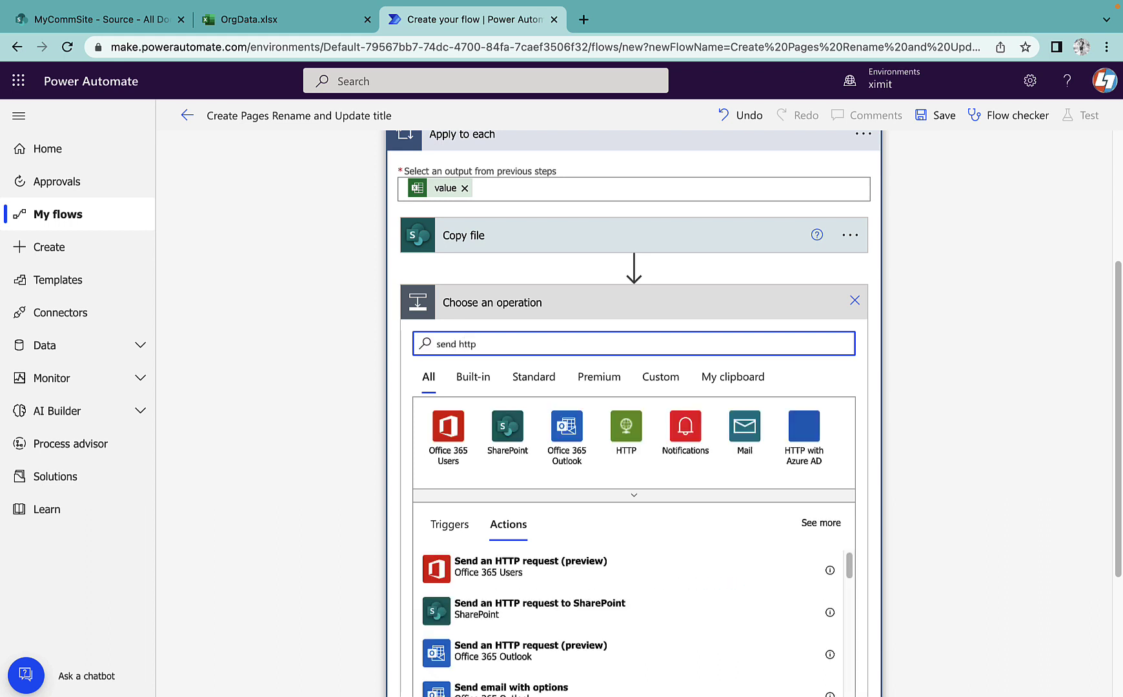
click(576, 622)
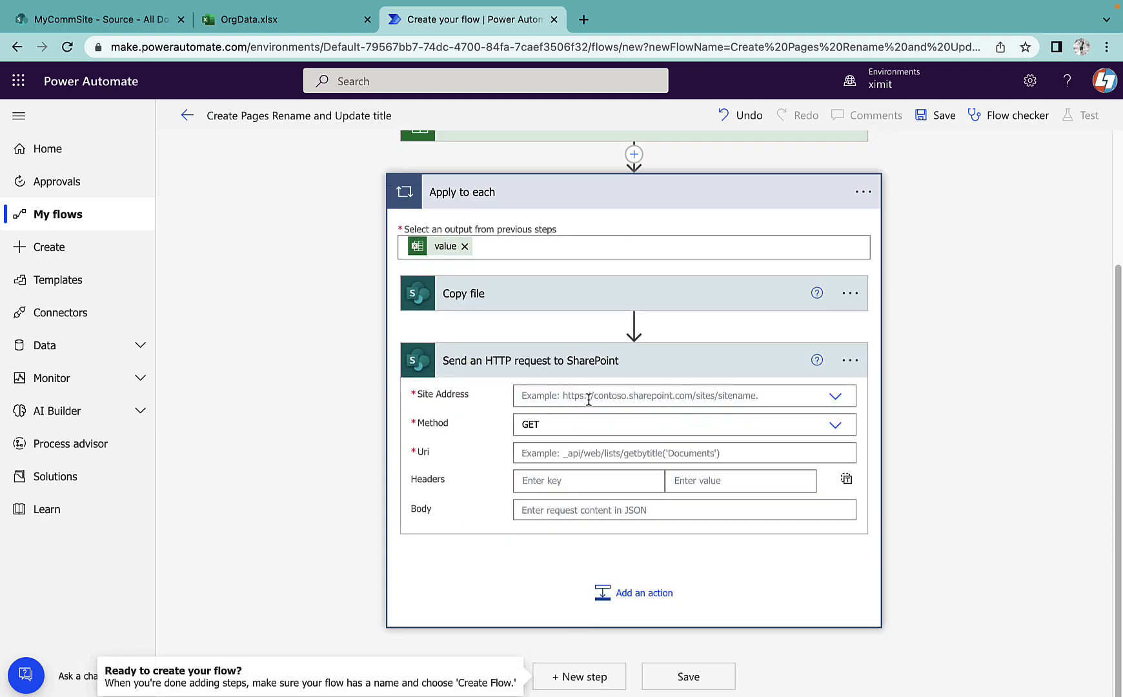
- Set the HTTP request's site address to MyCommSite and its method to POST
click(590, 396)
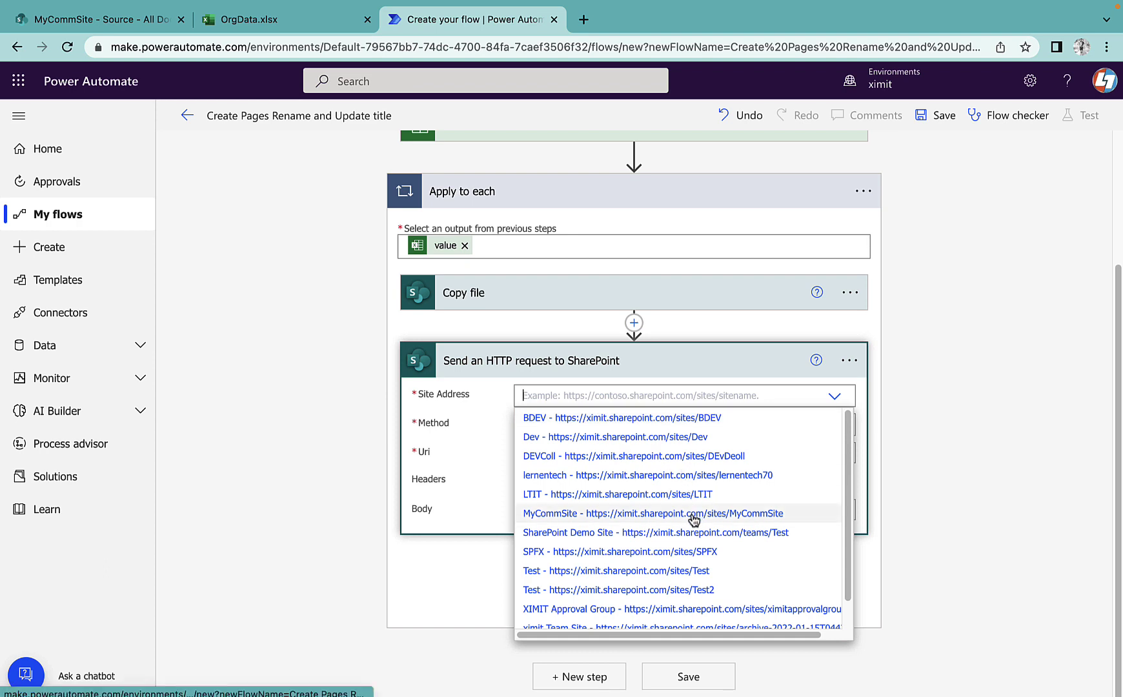
click(692, 515)
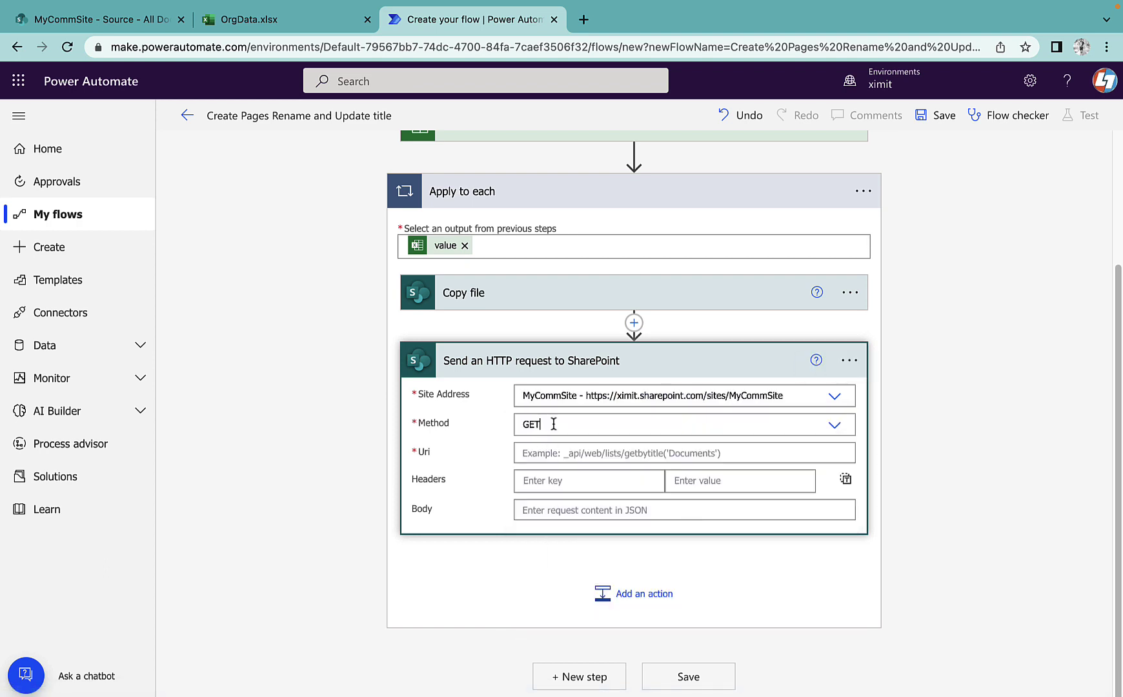
click(554, 425)
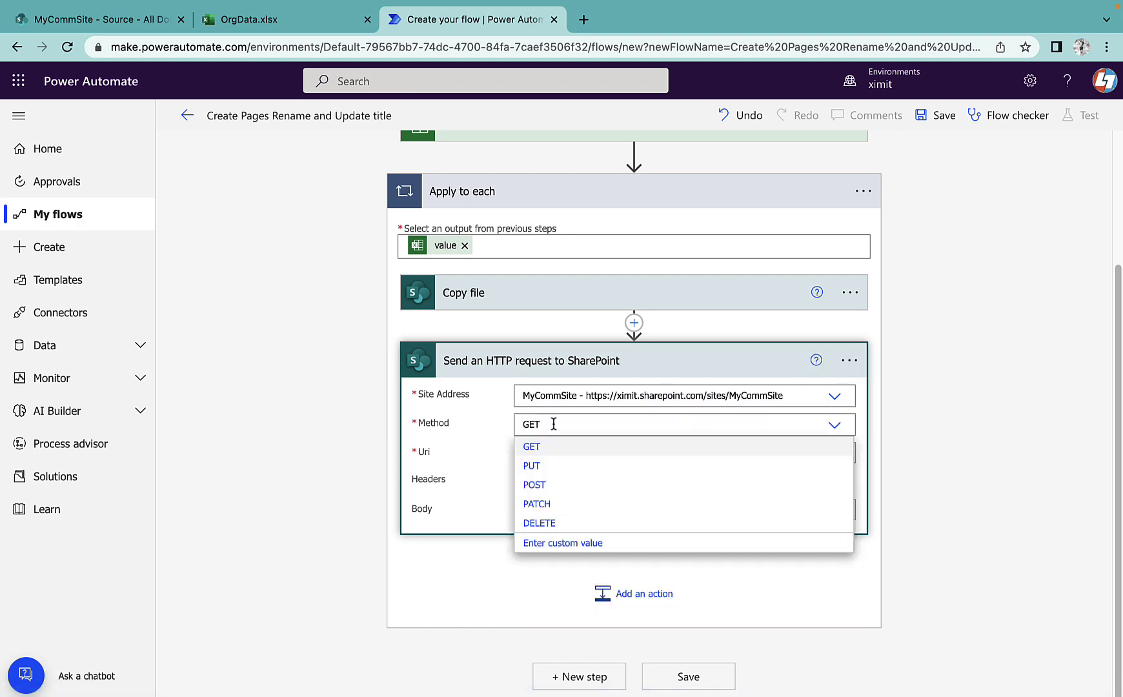
click(536, 485)
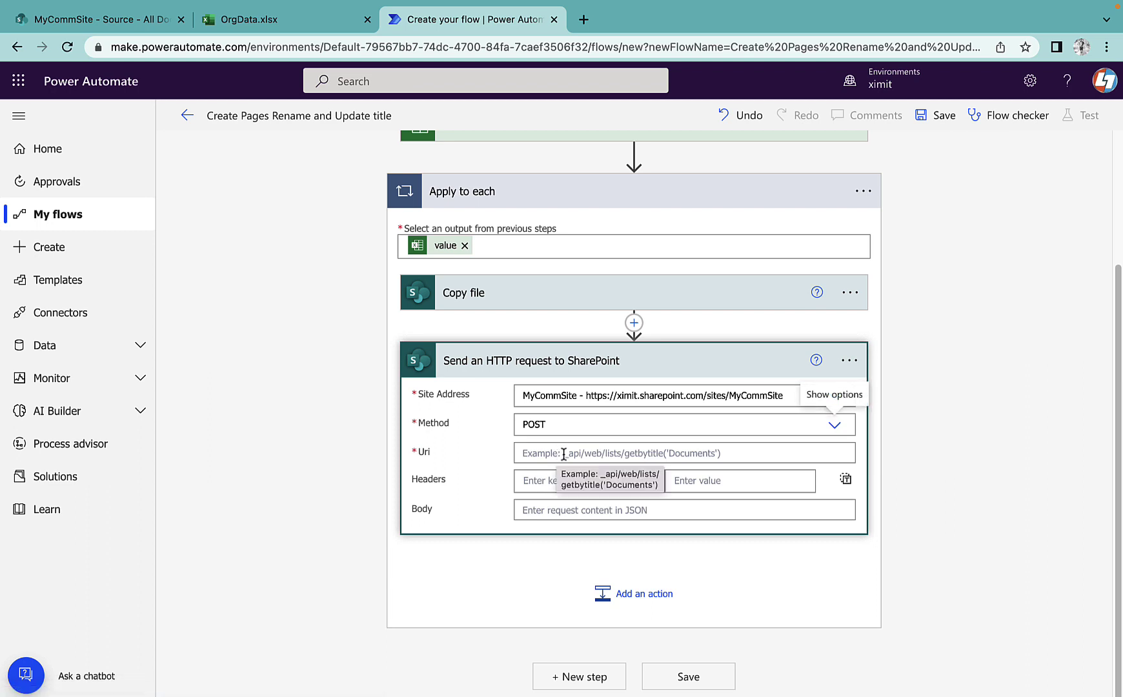
- Switch to the MyCommSite SharePoint tab, open Site Pages, and load the site's _api/lists/GetByTitle('Site Pages')/items() address
click(100, 20)
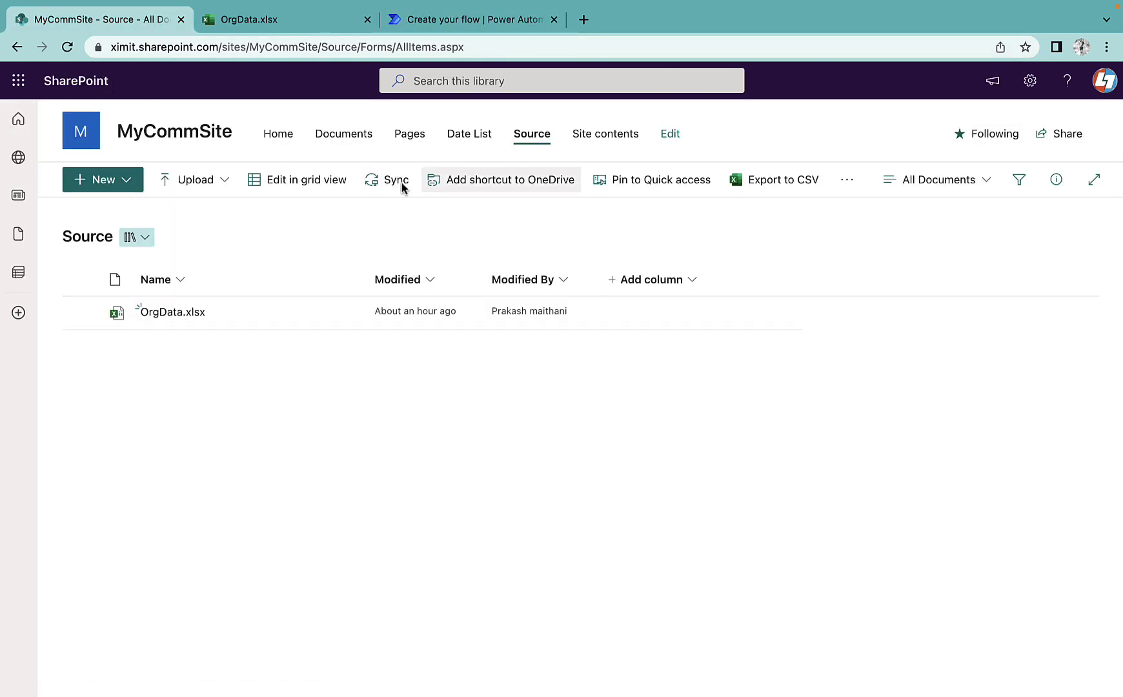
click(418, 138)
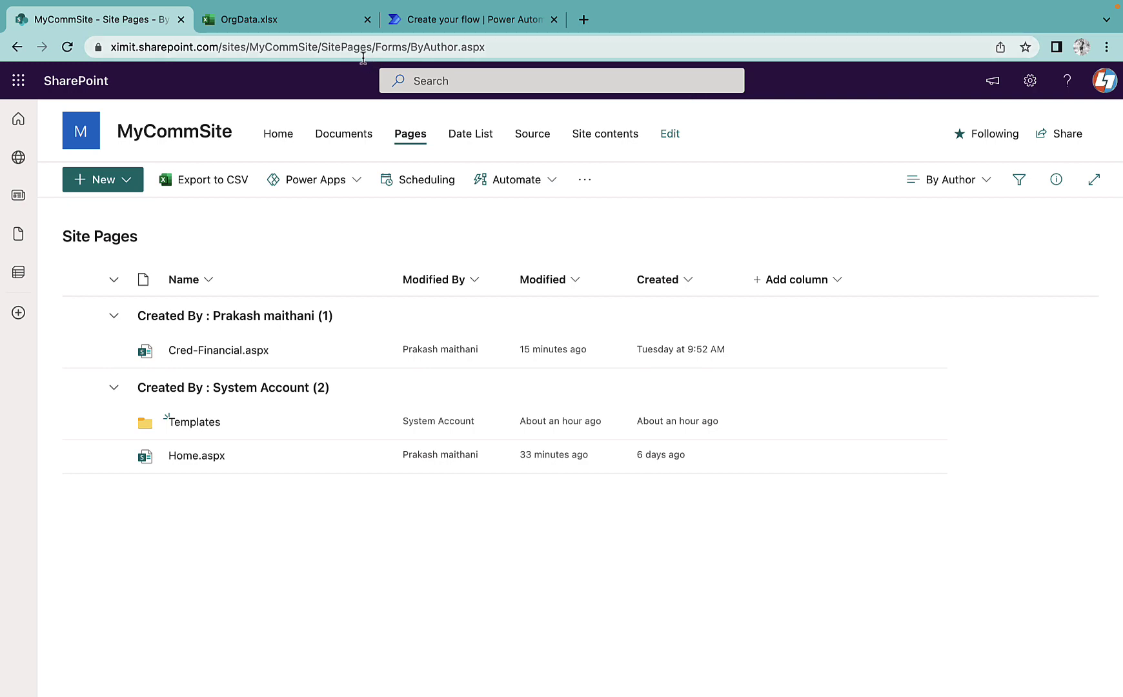
drag(322, 49, 562, 58)
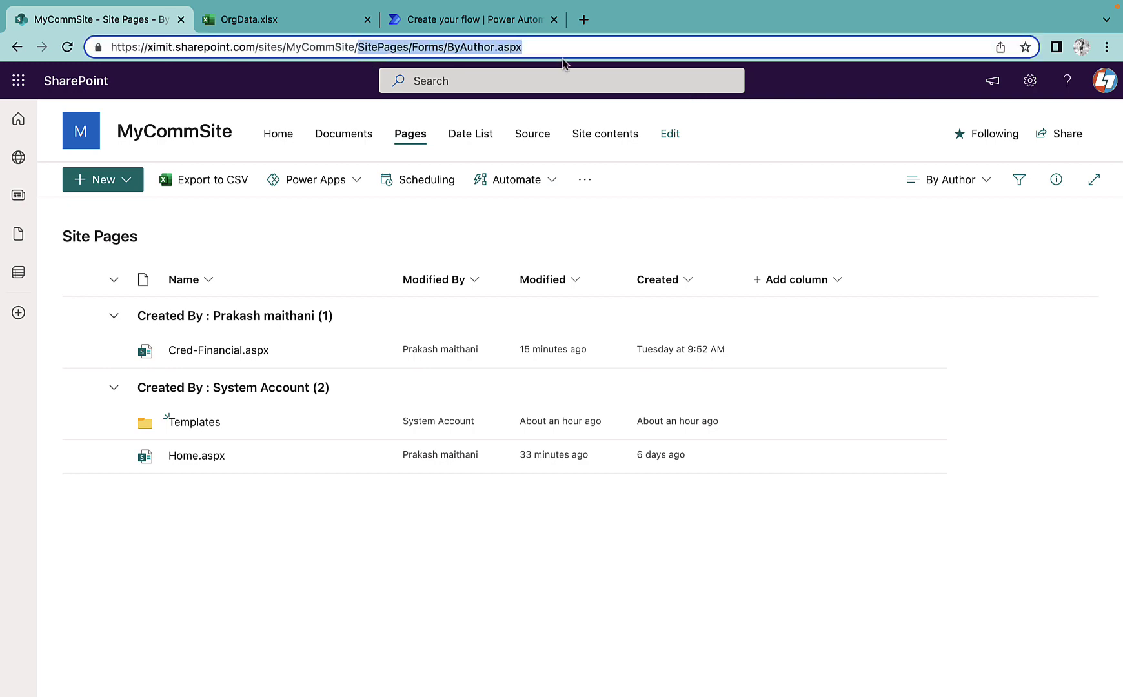
key(BackSpace)
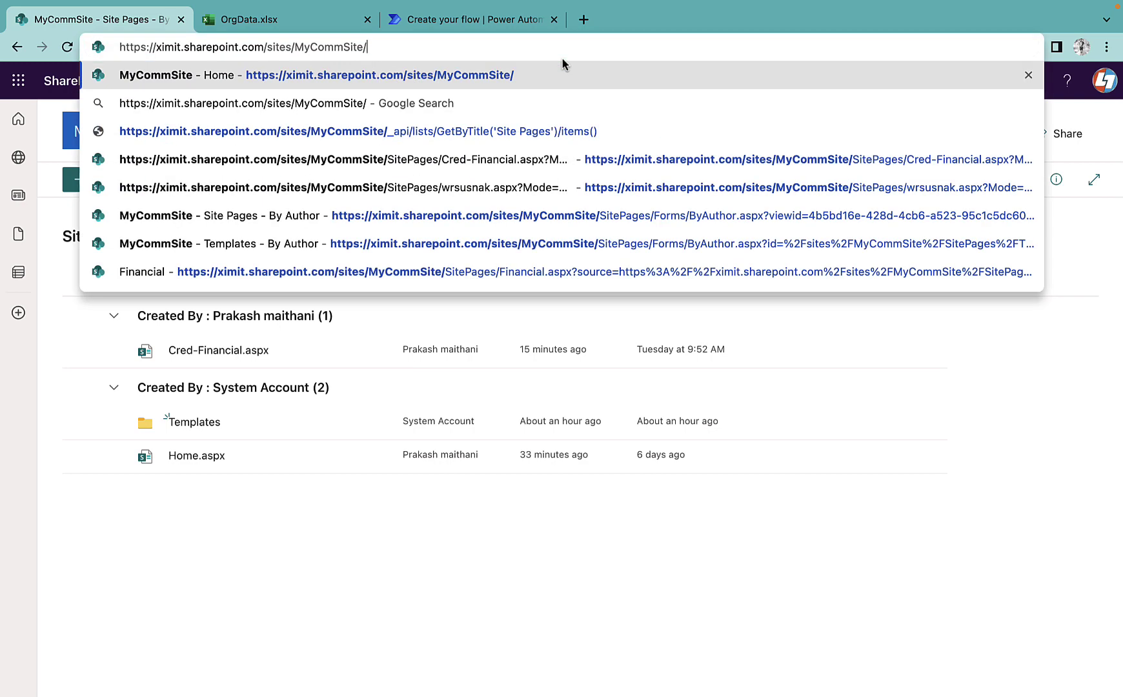
text(_api)
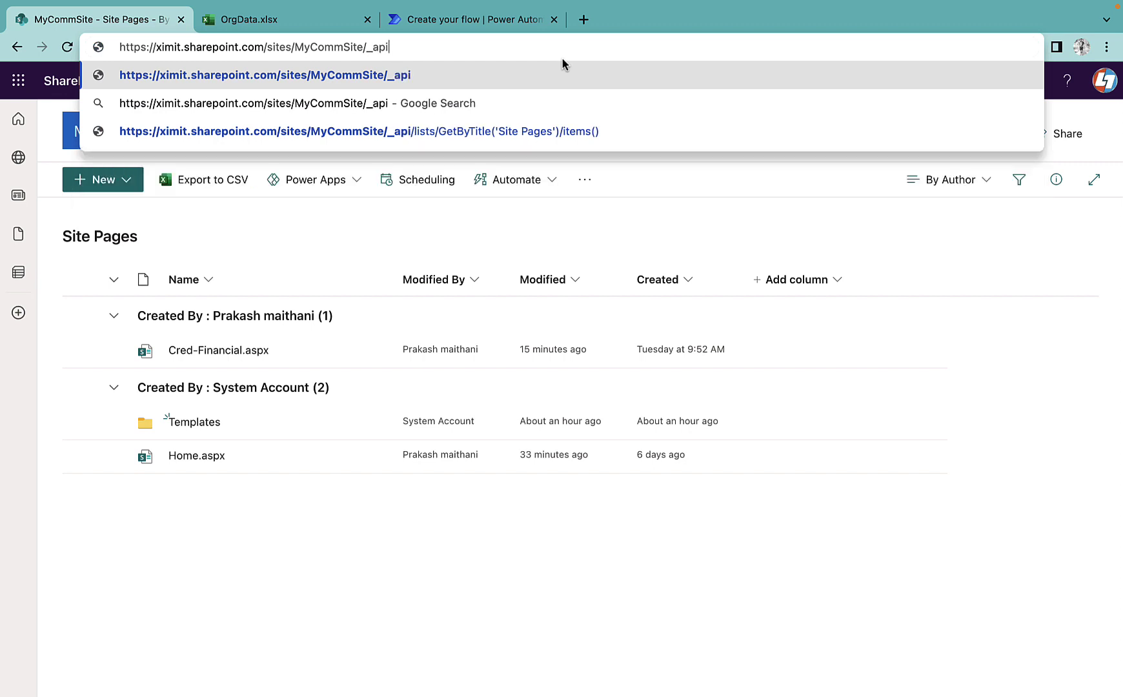
key(Down)
key(Down)
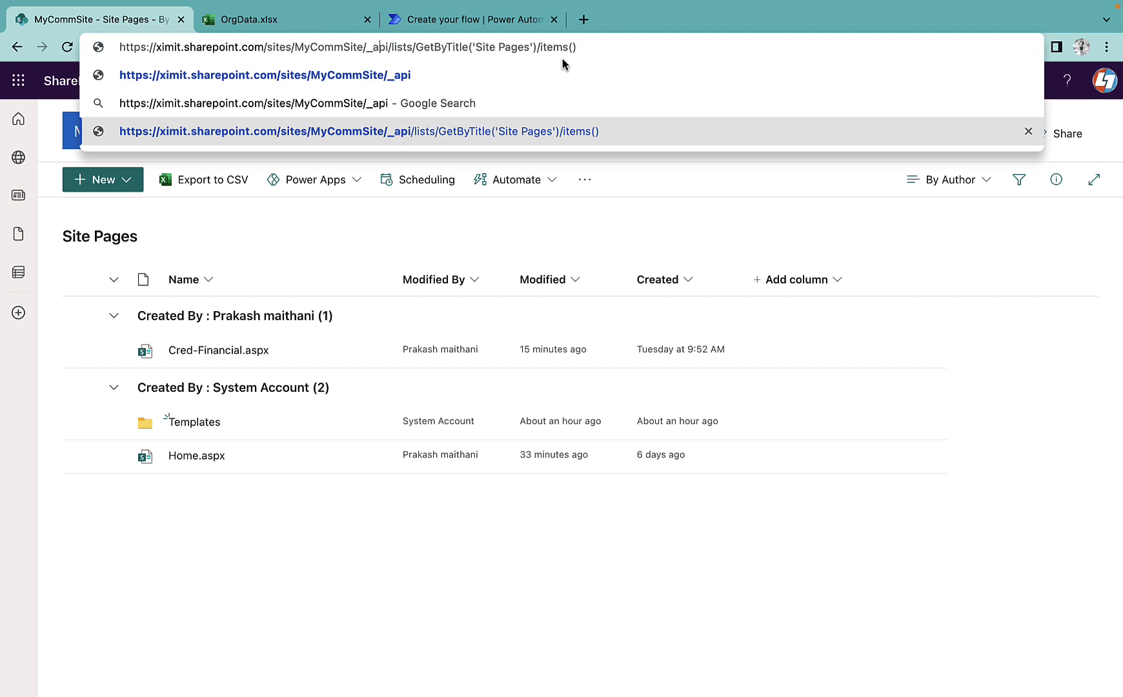
key(Right)
key(Right)
key(Right)
key(Right)
key(Right)
key(Right)
key(Right)
key(Right)
key(Right)
key(Right)
key(Right)
key(Right)
key(Right)
key(Right)
key(Right)
key(Right)
key(Right)
key(Right)
click(583, 49)
key(Return)
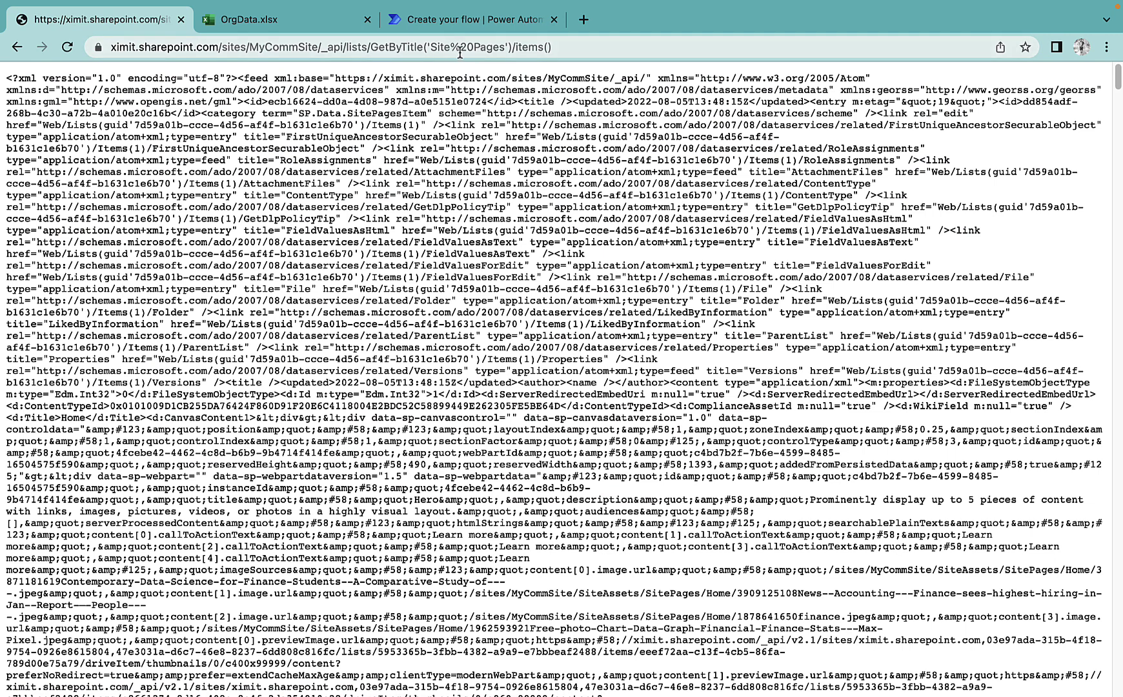
- Copy the API path into the HTTP request's Uri in the flow and edit it to api/lists/GetByTitle('Site Pages')/items()
drag(326, 47, 601, 58)
key(ctrl+c)
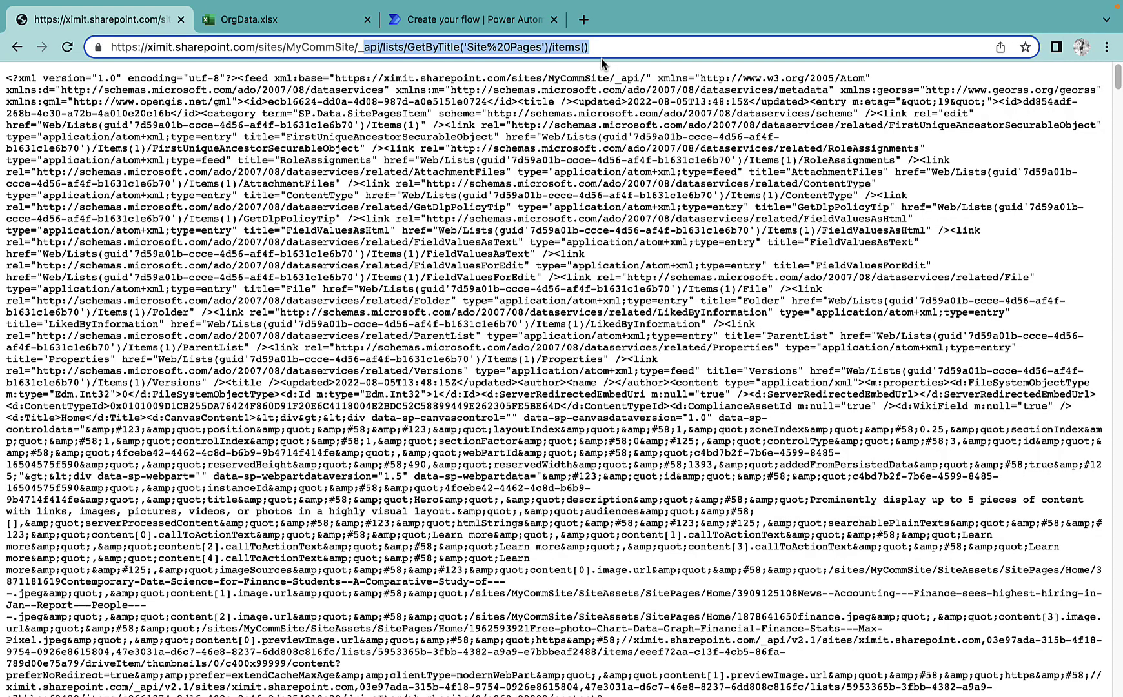
click(475, 20)
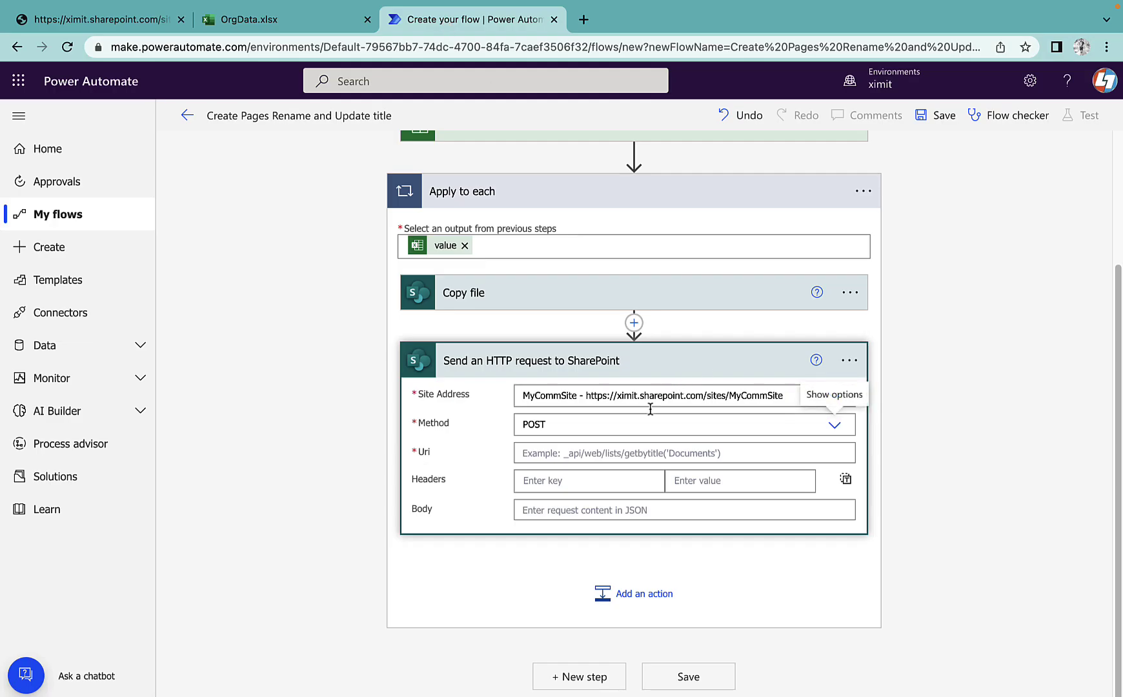
click(574, 454)
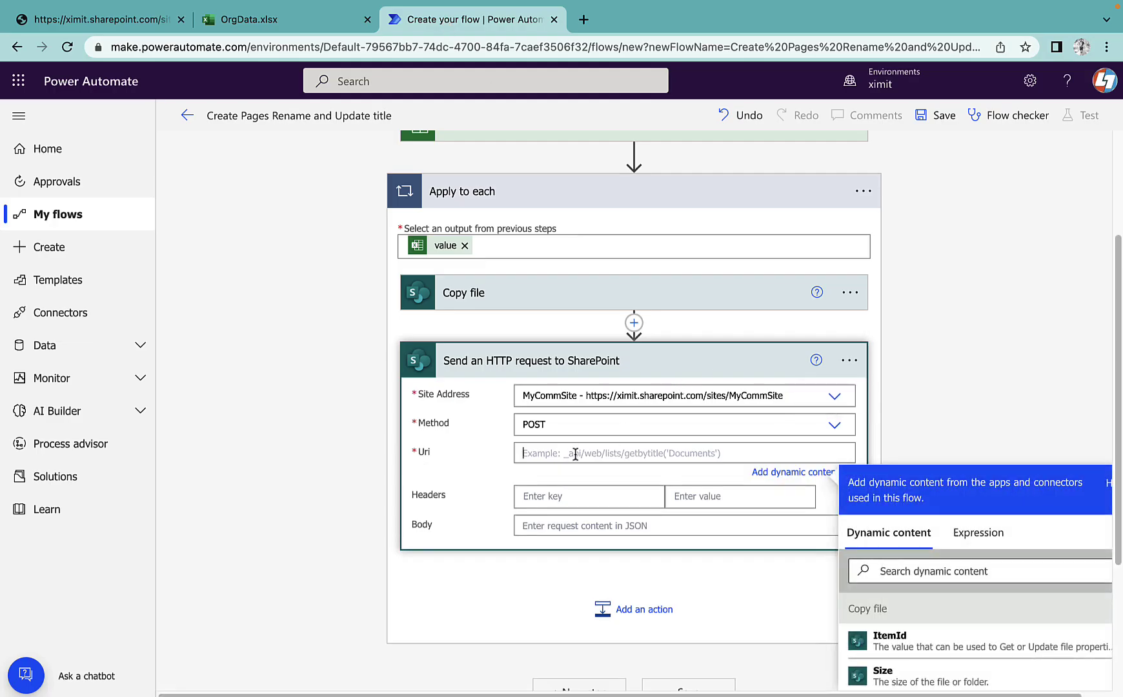
key(ctrl+v)
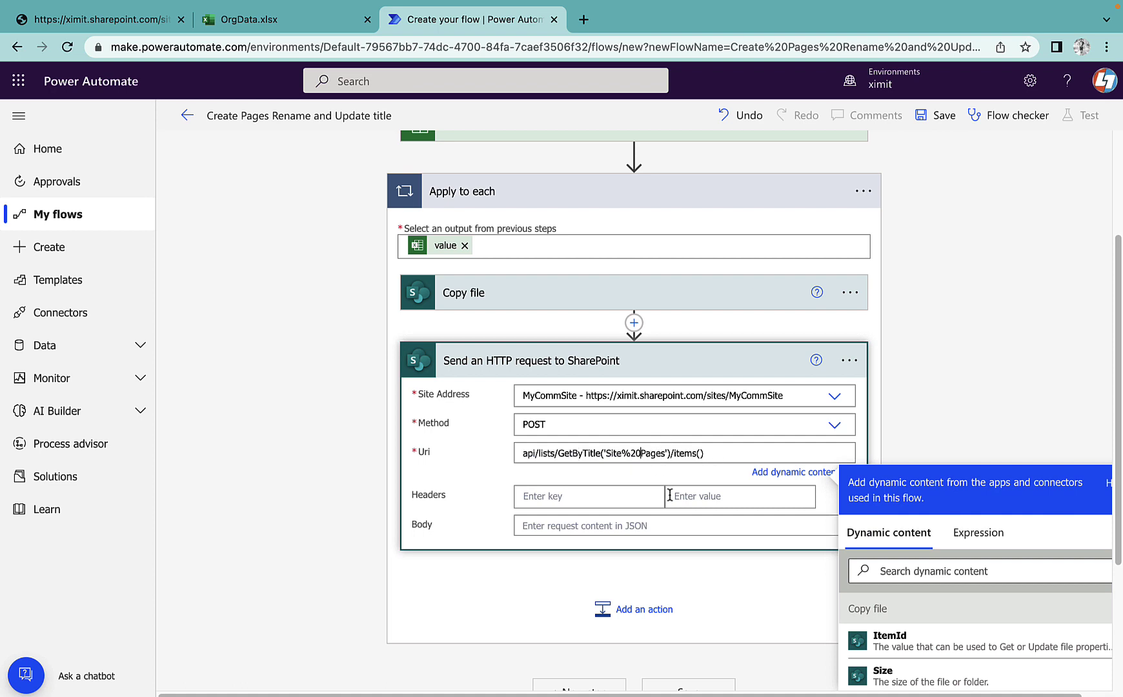
key(BackSpace)
key(BackSpace)
key(BackSpace)
- Insert a SharePoint "Get file properties" action between "Copy file" and "Send an HTTP request to SharePoint"
click(634, 325)
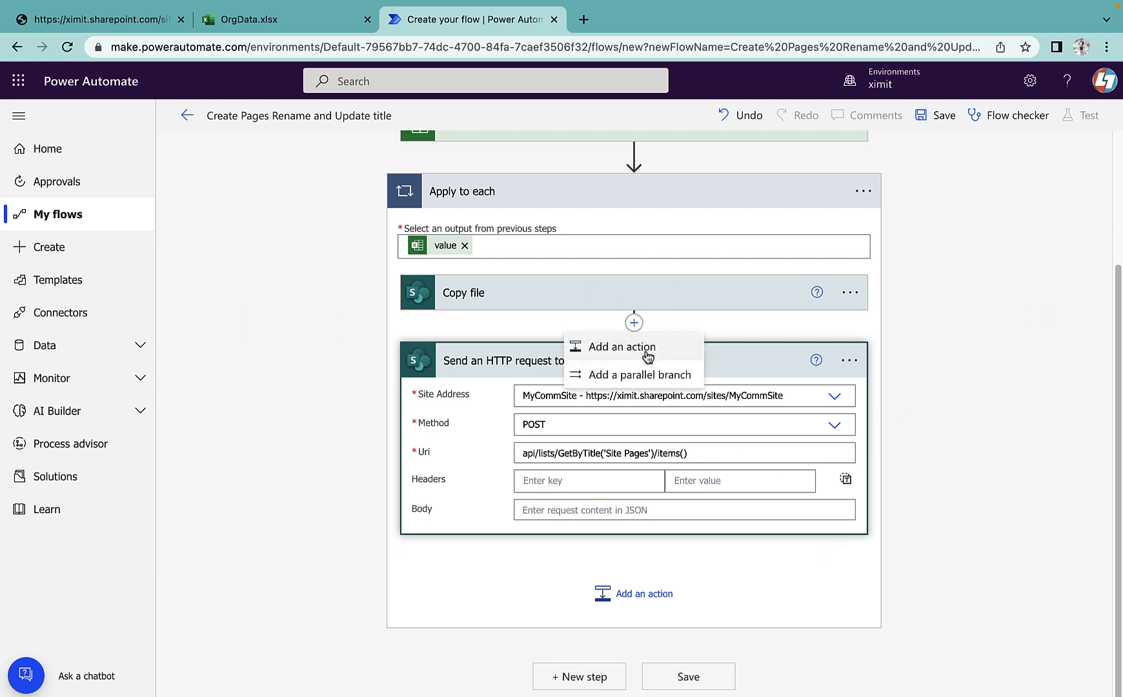
click(645, 353)
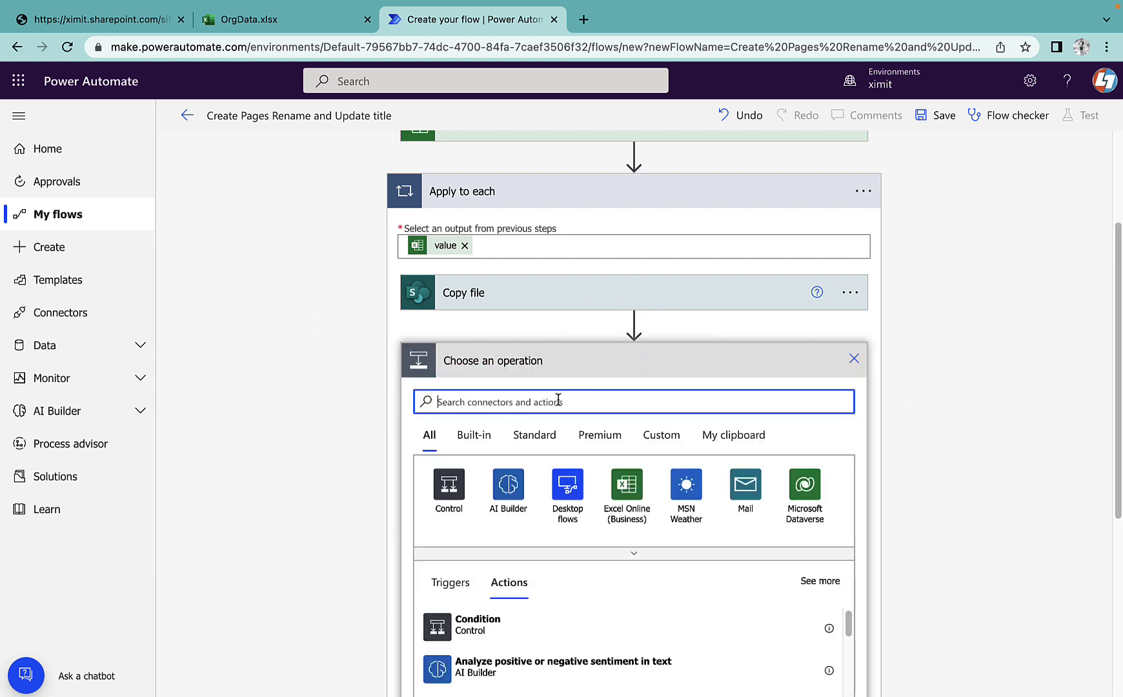
text(get fil)
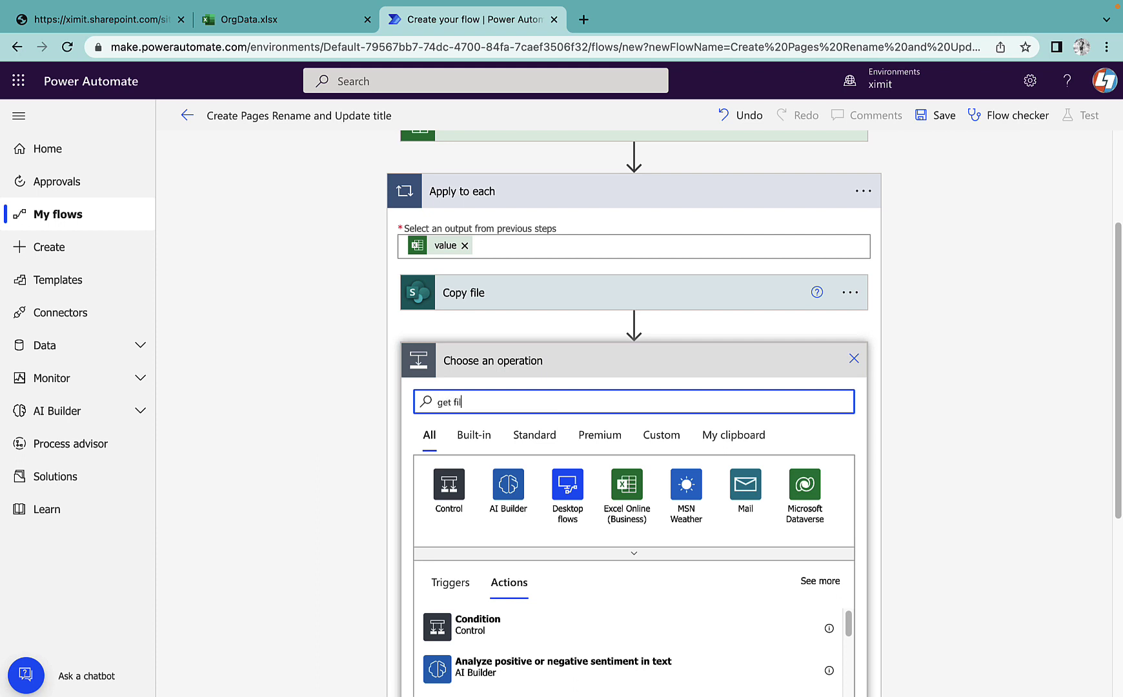
text(e pro)
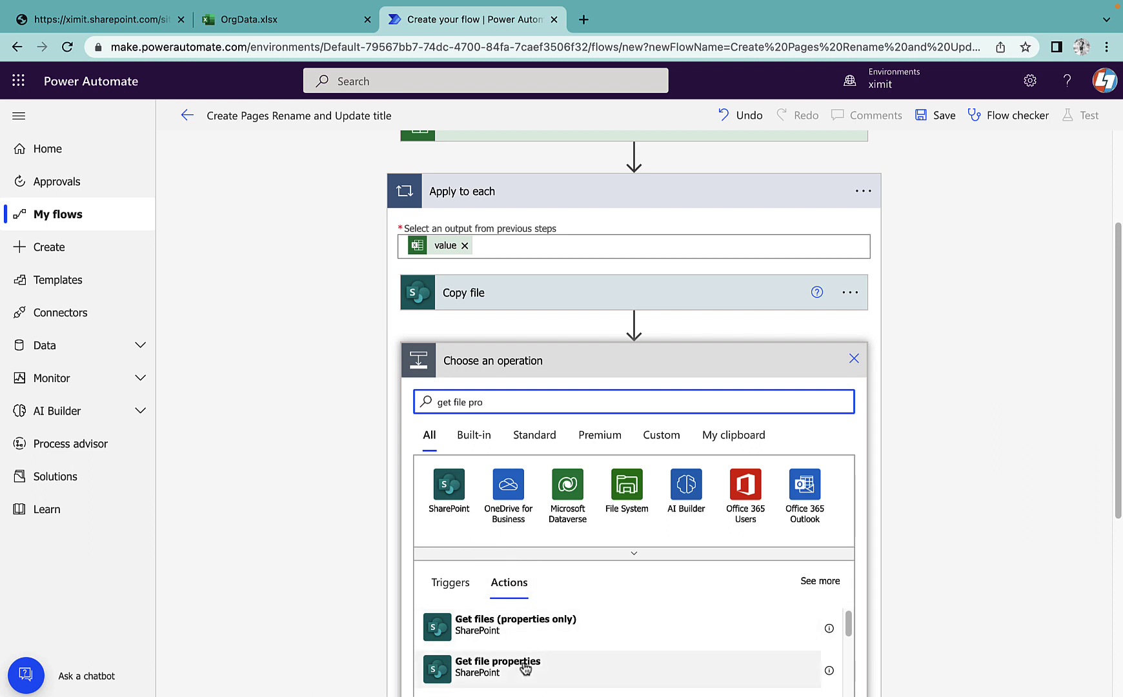
click(526, 668)
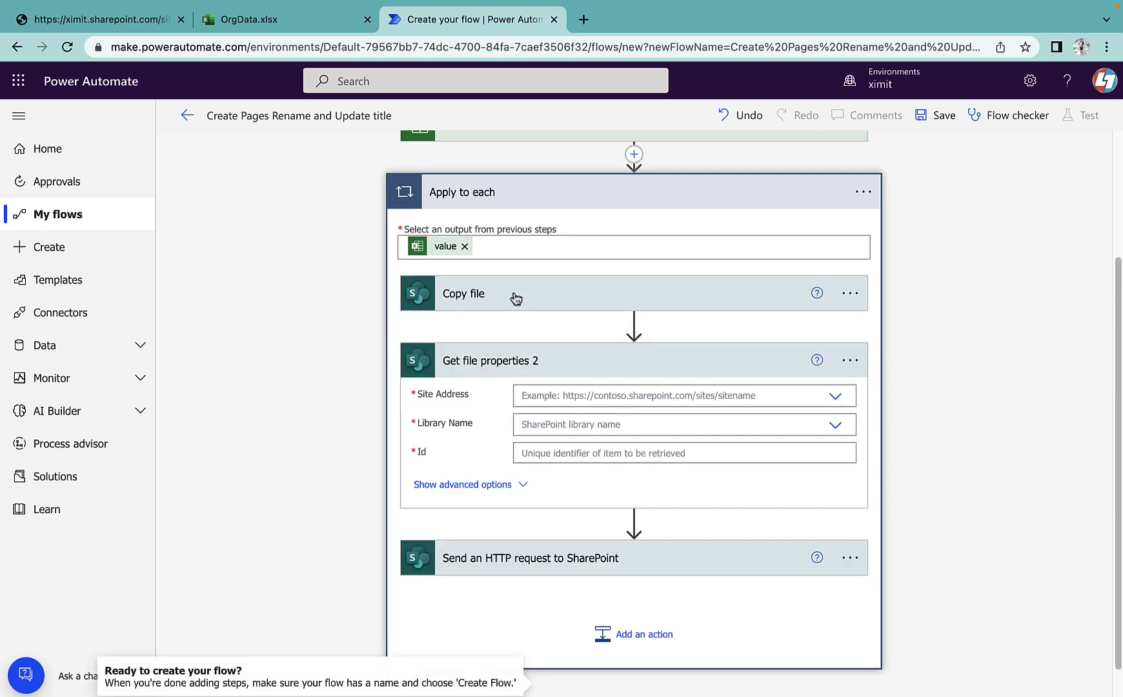
- Set the site address of the new "Get file properties 2" action to MyCommSite and open its library name choices
click(590, 398)
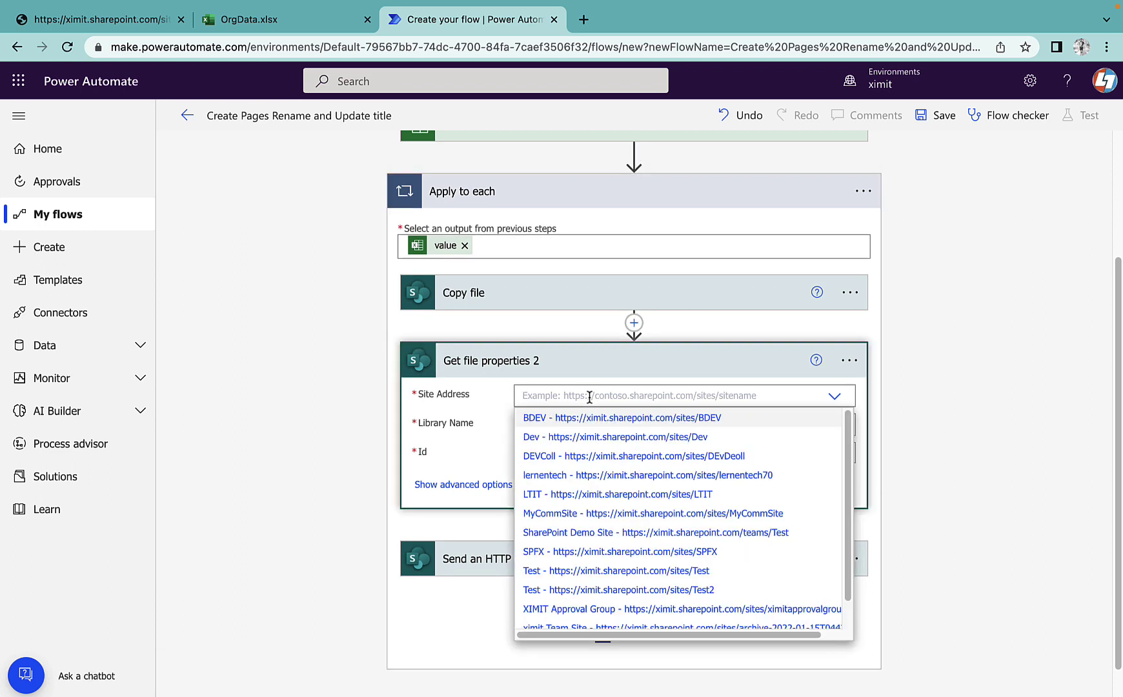
click(729, 514)
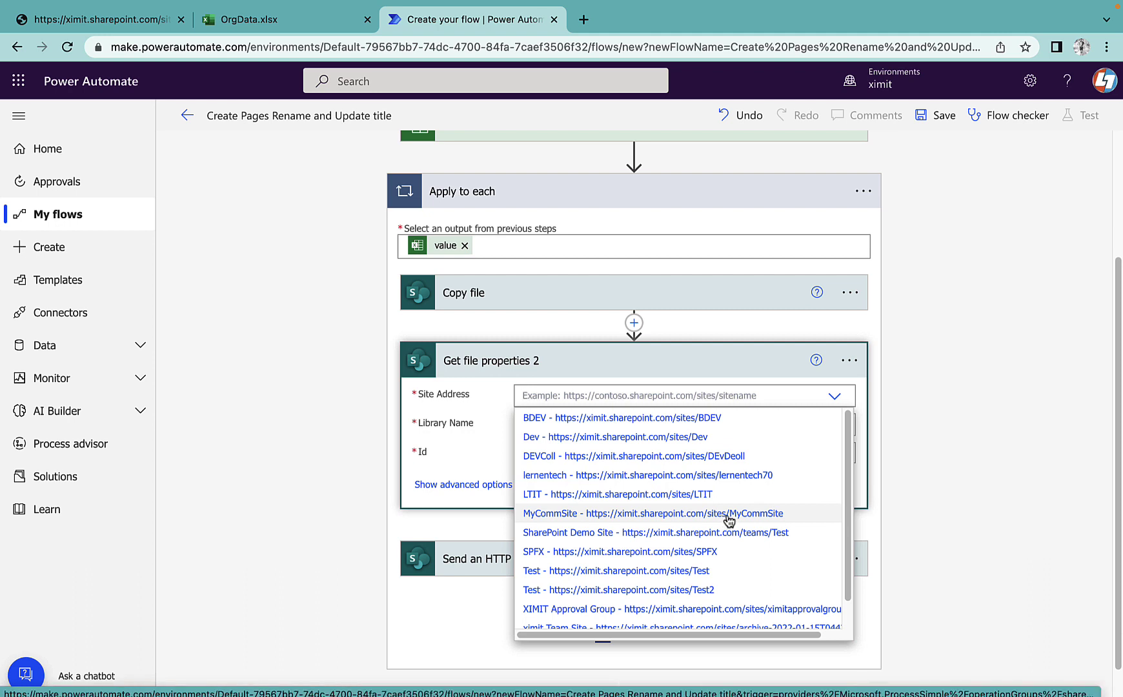
click(611, 425)
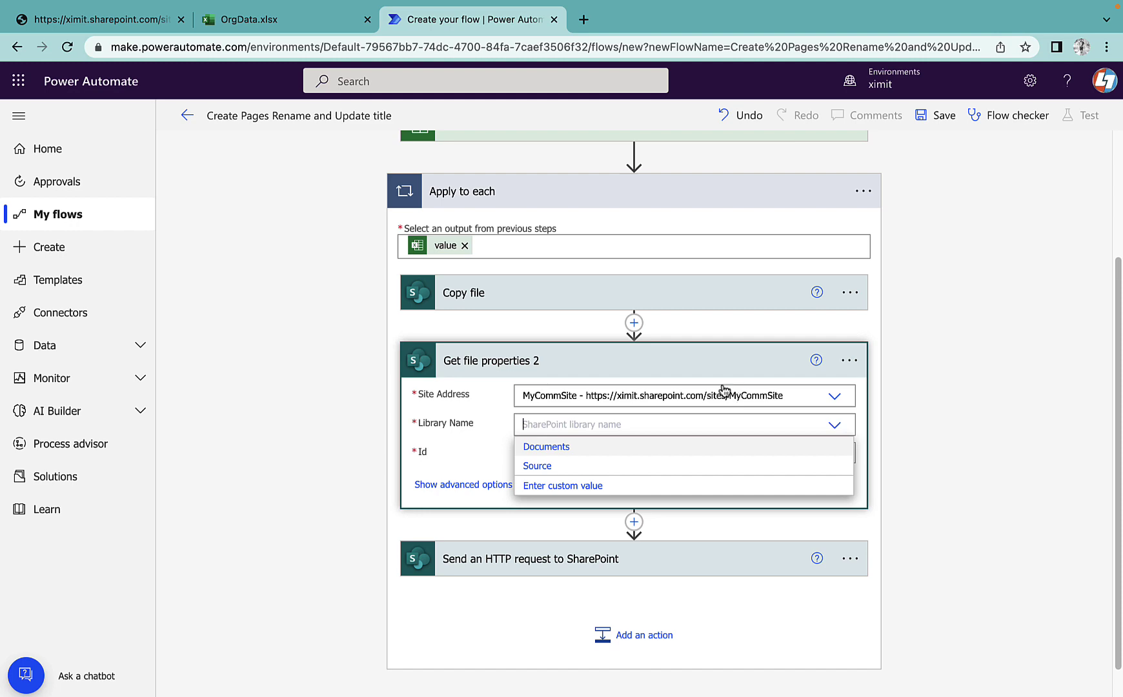
- Copy the library ID from the first "Get file properties" action and collapse that action
scroll(707, 371, up, 3)
click(535, 229)
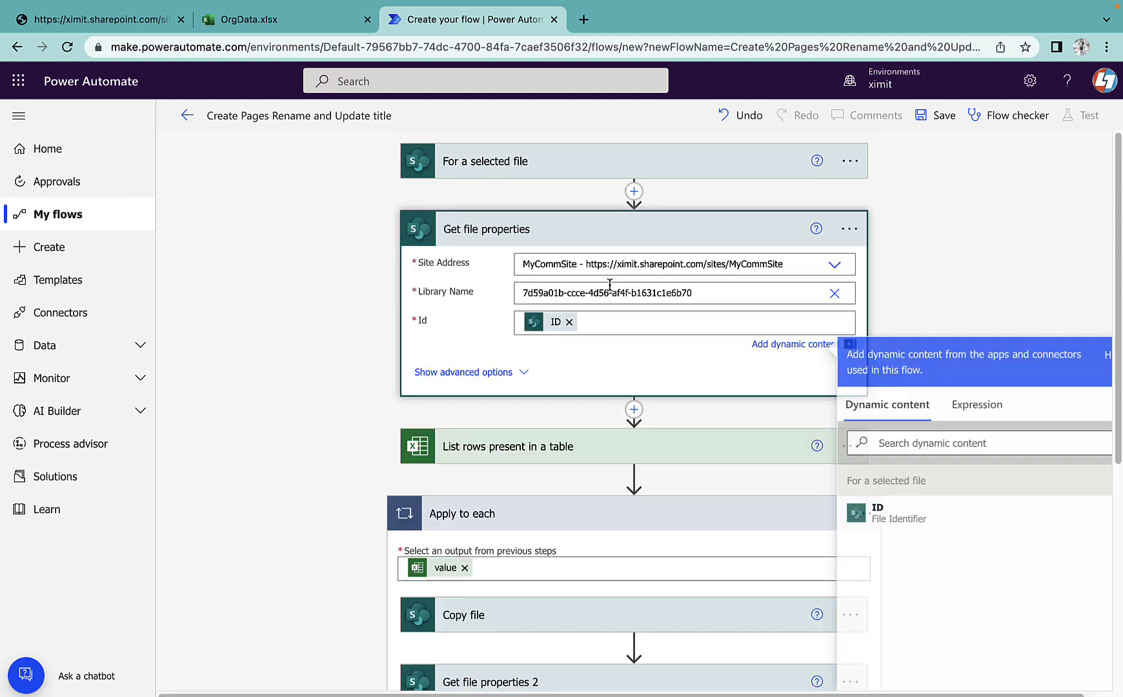
drag(700, 293, 514, 292)
key(ctrl+c)
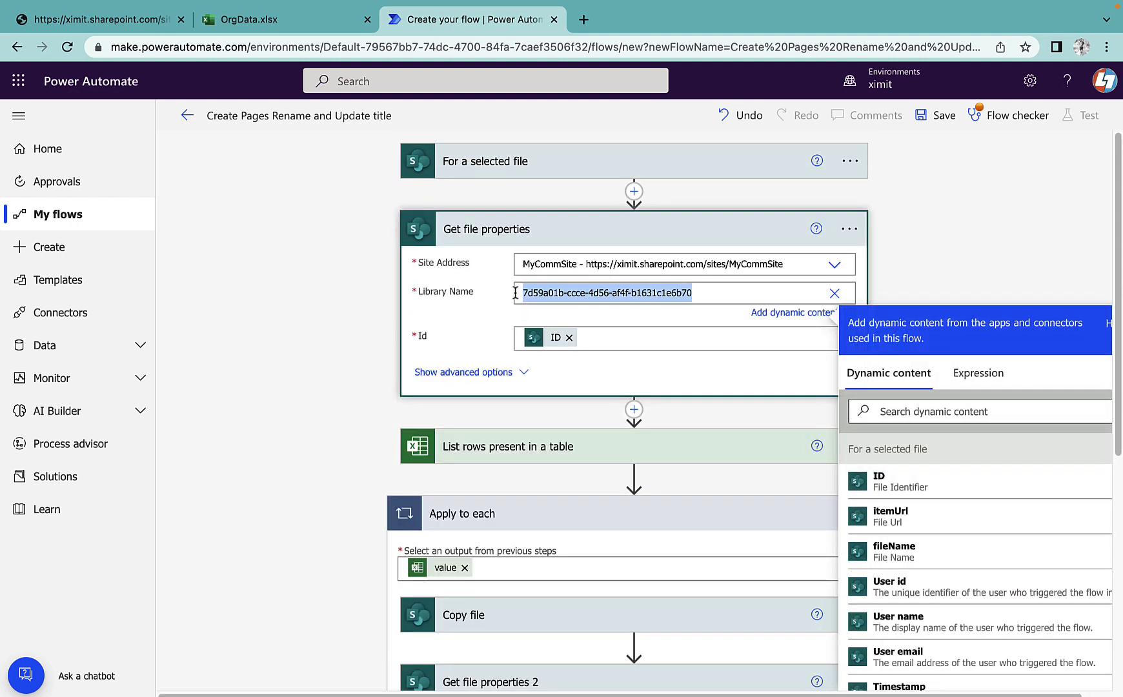
click(611, 236)
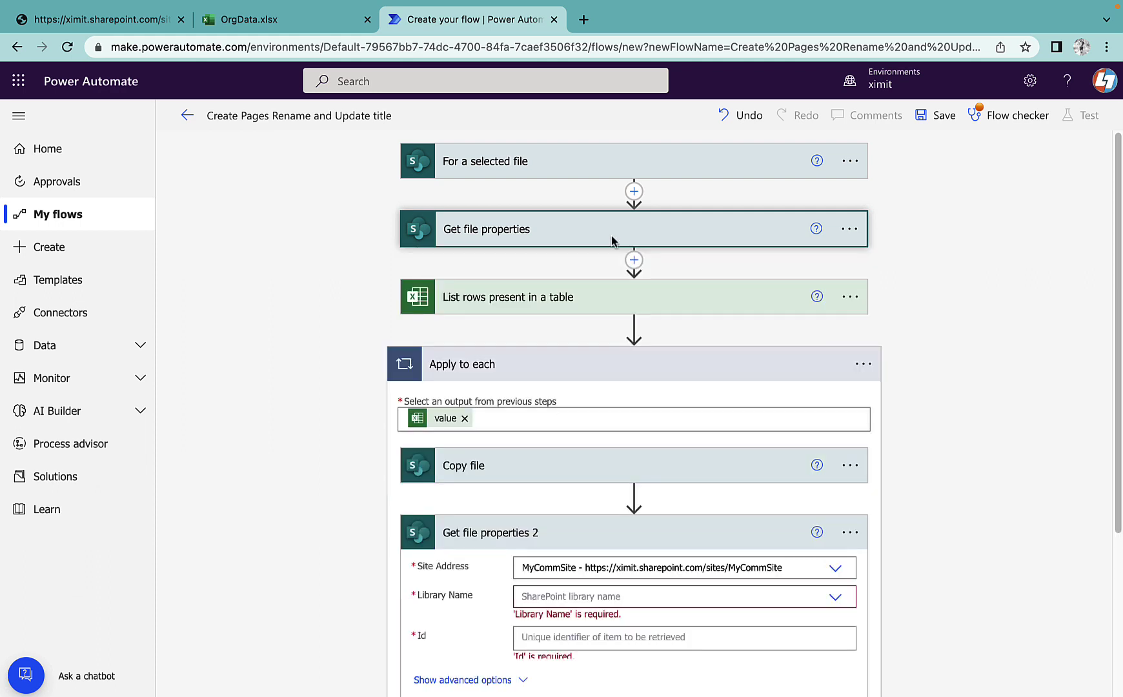
- Enter the copied library ID as a custom value for the library name of "Get file properties 2"
scroll(576, 521, down, 1)
click(590, 510)
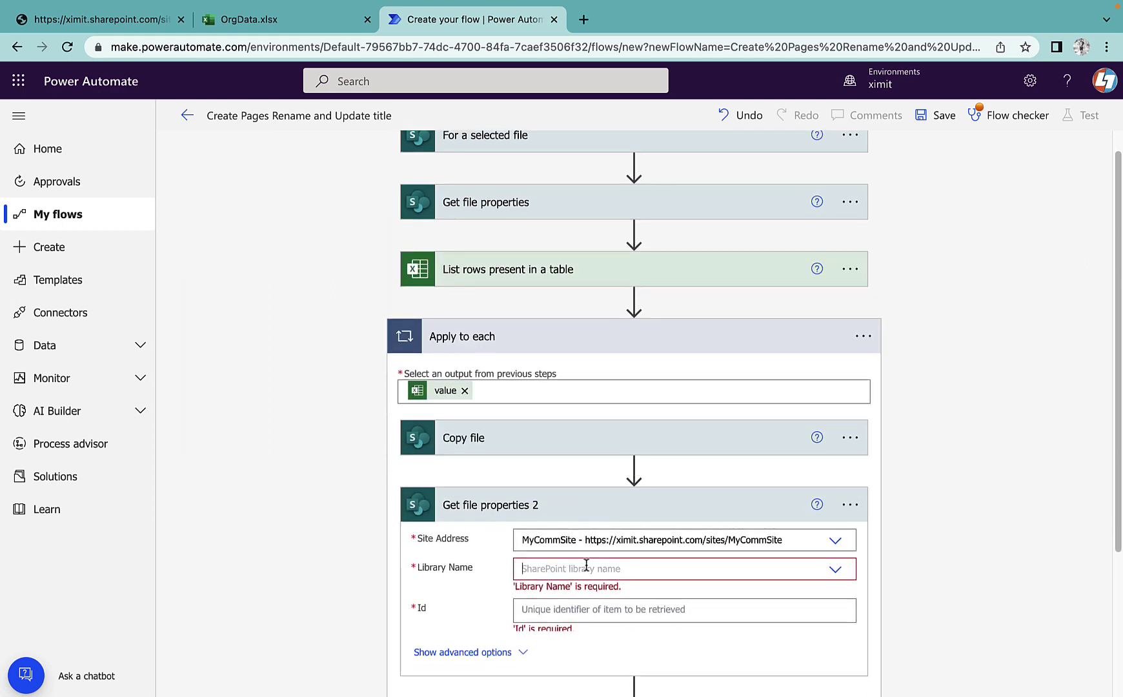
click(588, 571)
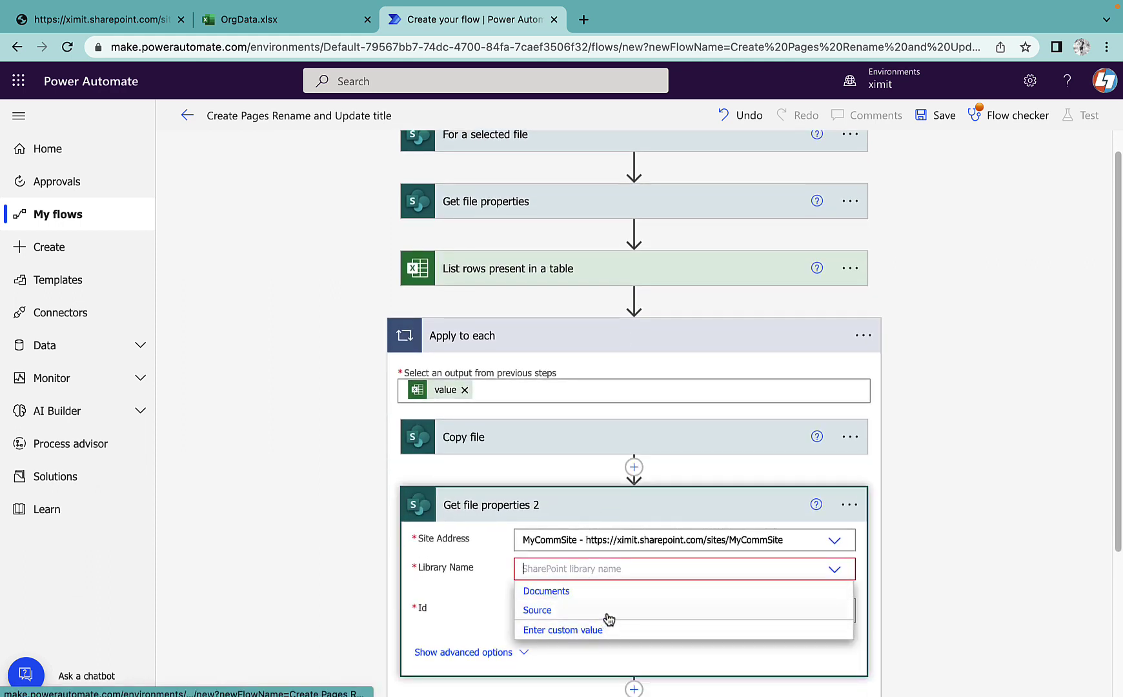
click(600, 626)
key(ctrl+v)
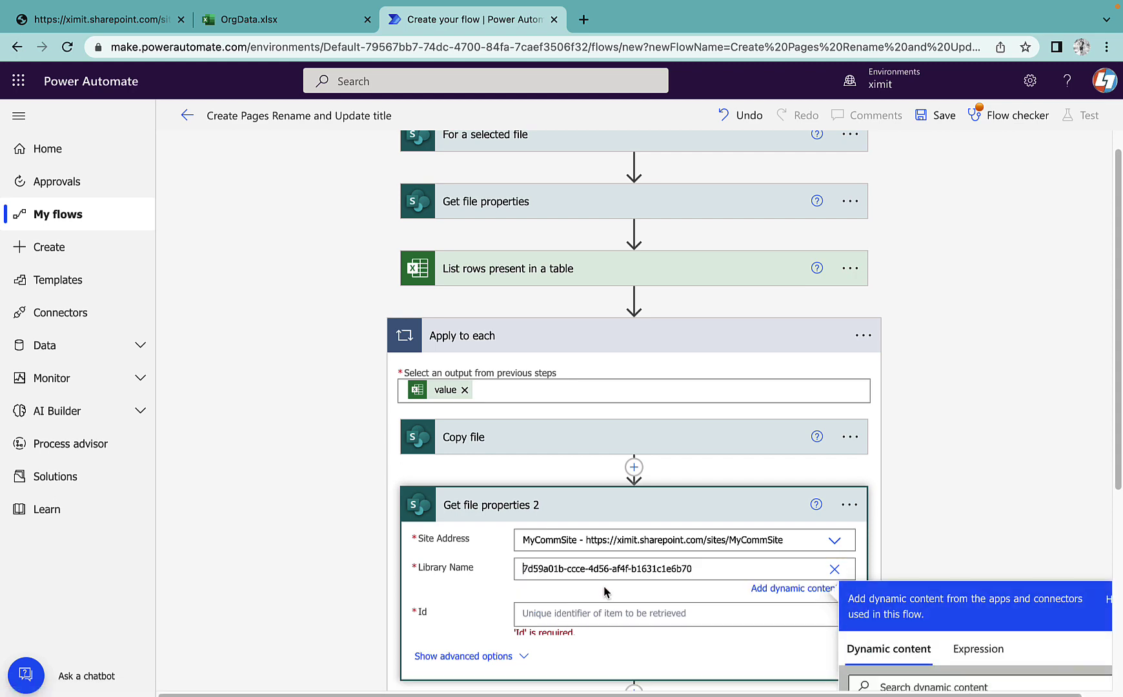
- Set the Id of "Get file properties 2" to the ItemId output of "Copy file" and collapse the action
scroll(910, 437, down, 3)
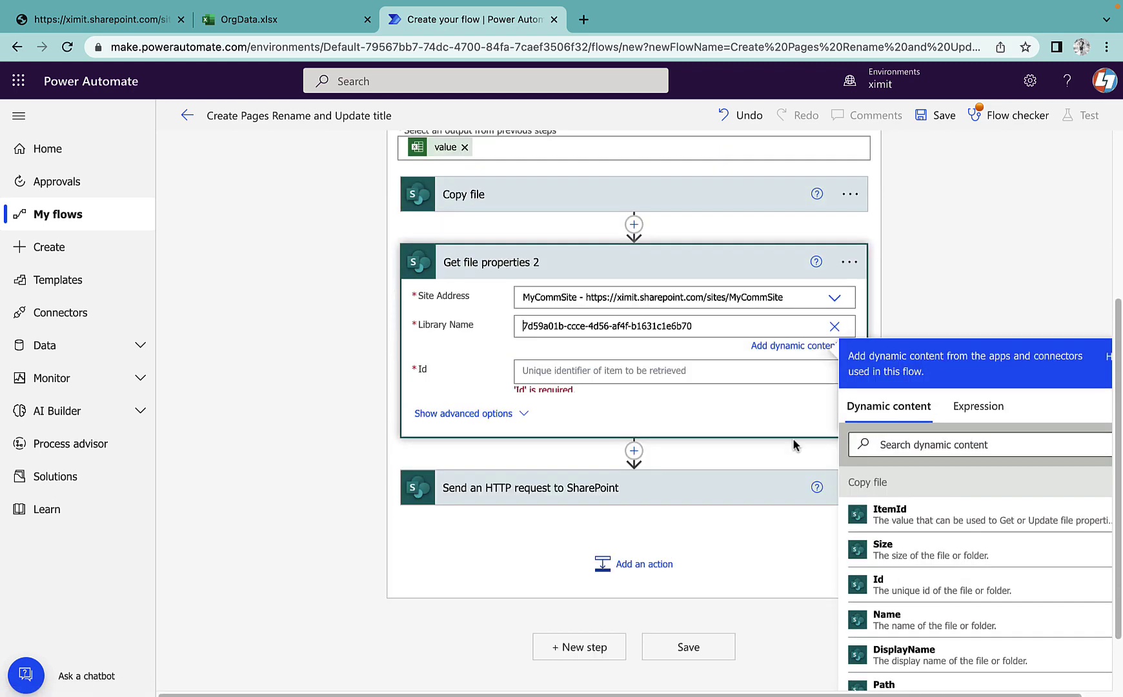
click(579, 378)
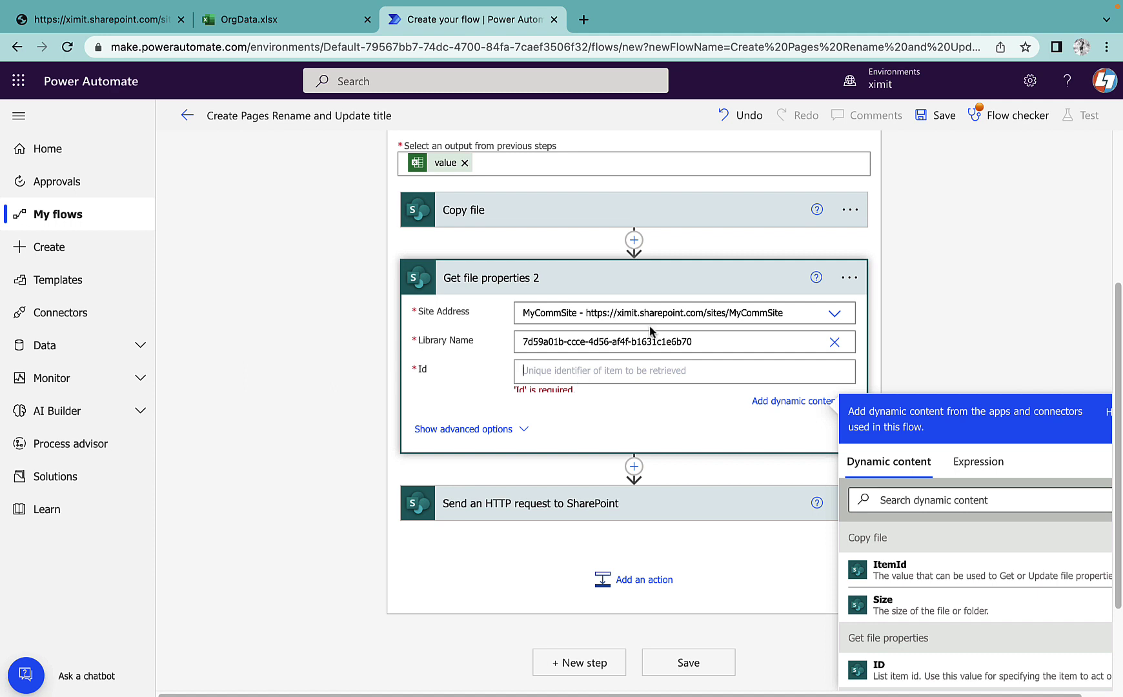
click(920, 576)
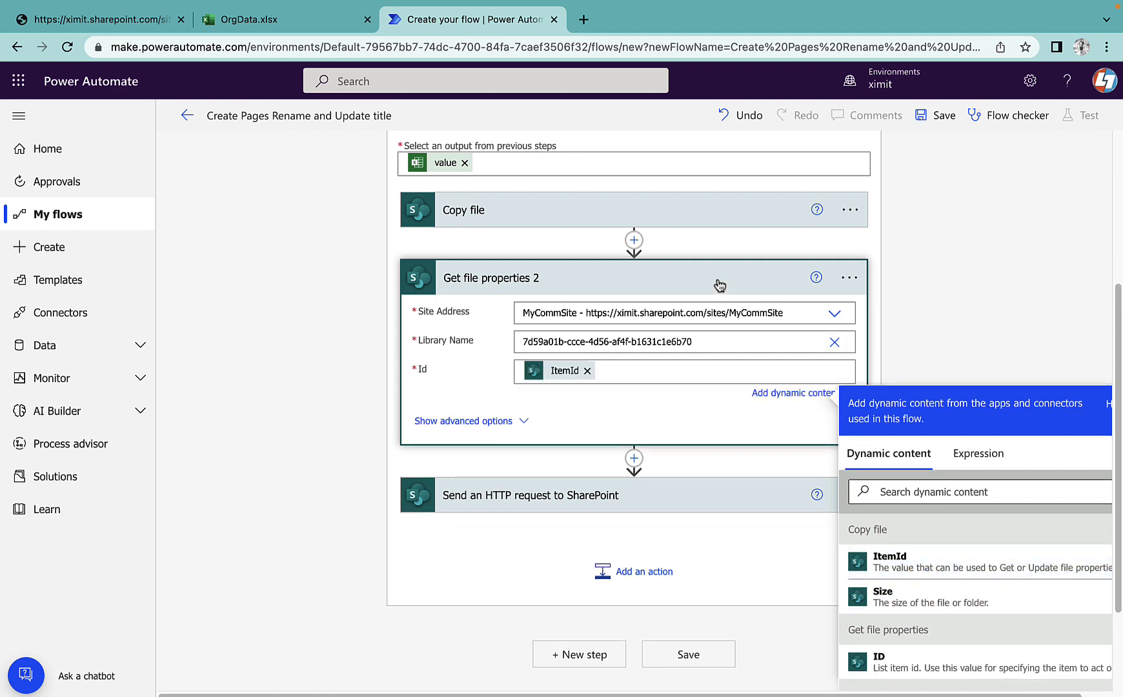
click(718, 283)
- Insert the ID output of "Get file properties 2" inside the items() parentheses of the HTTP request's Uri
click(712, 518)
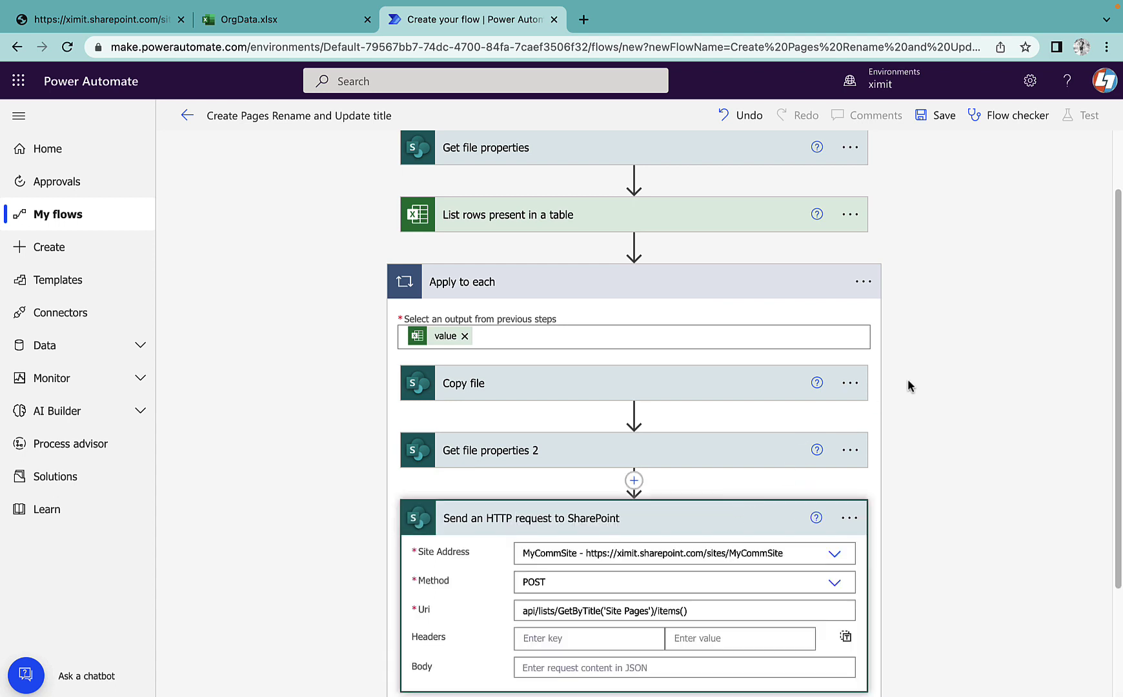
scroll(713, 520, down, 2)
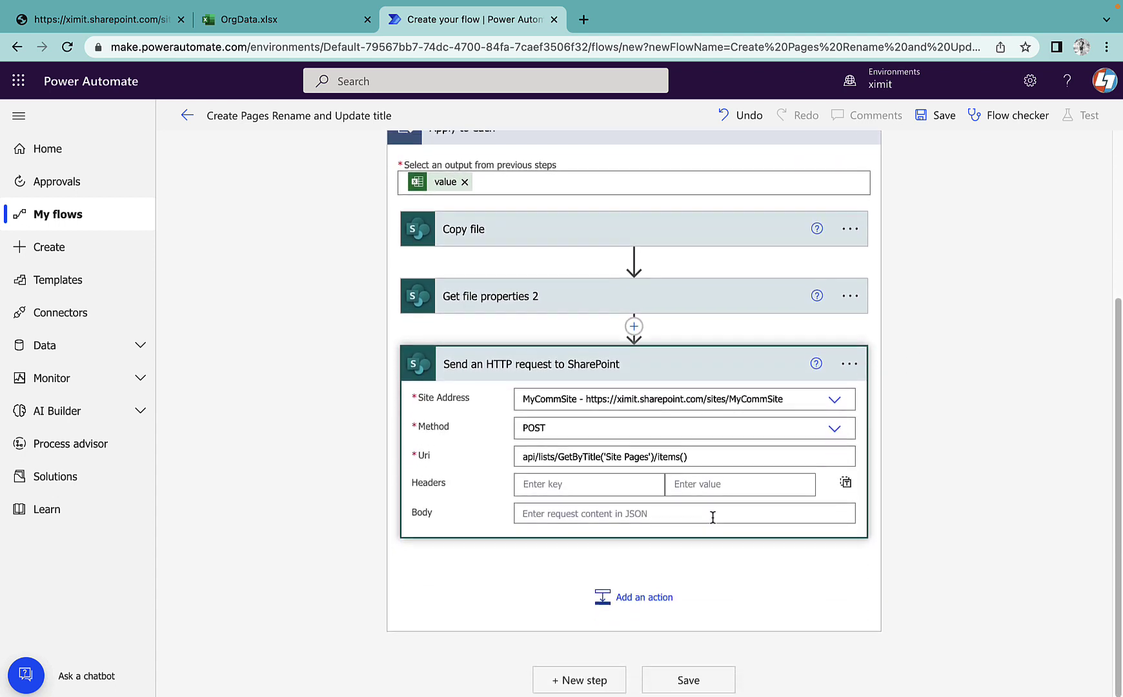
click(686, 453)
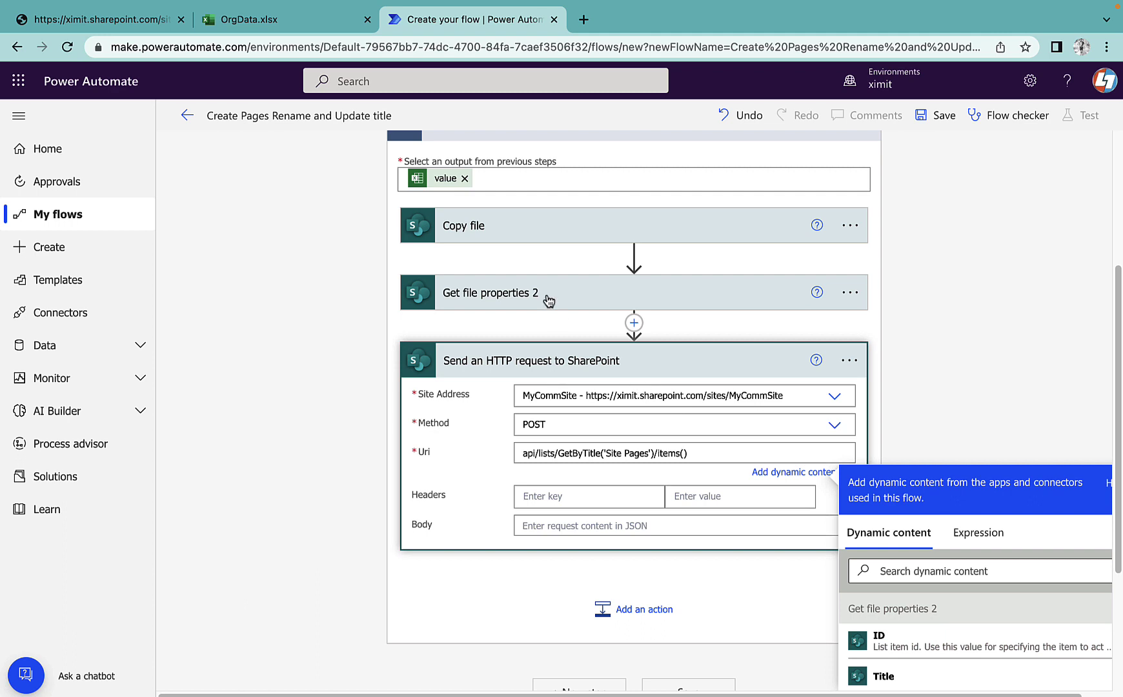
click(892, 648)
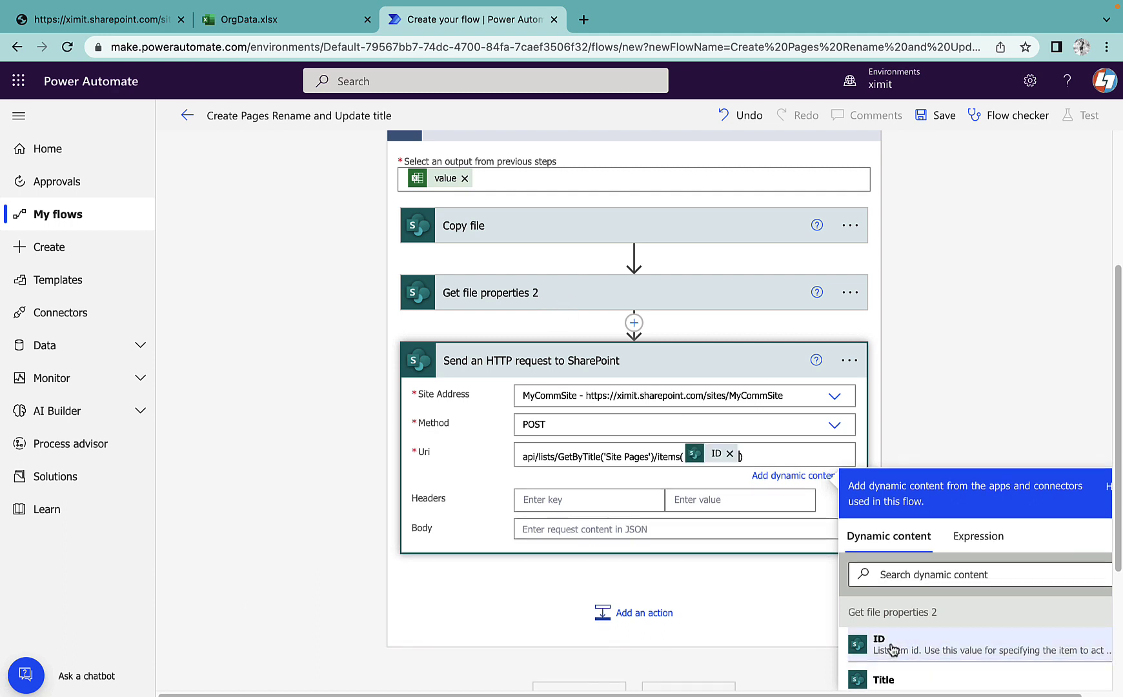
click(996, 417)
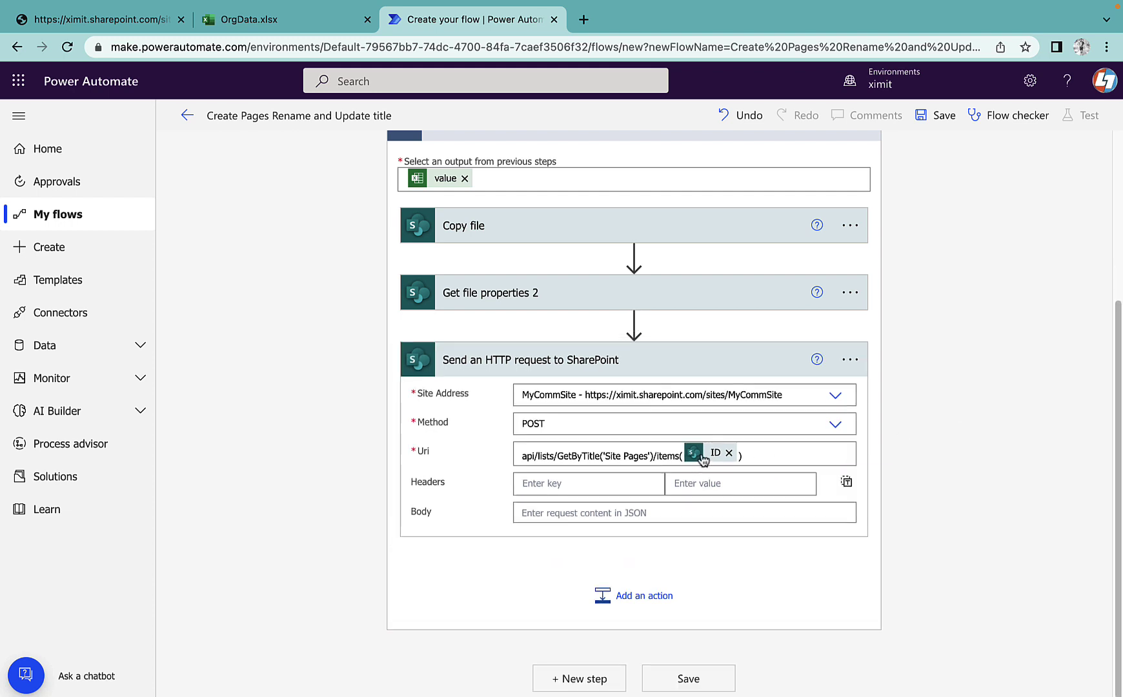
mouse_move(703, 459)
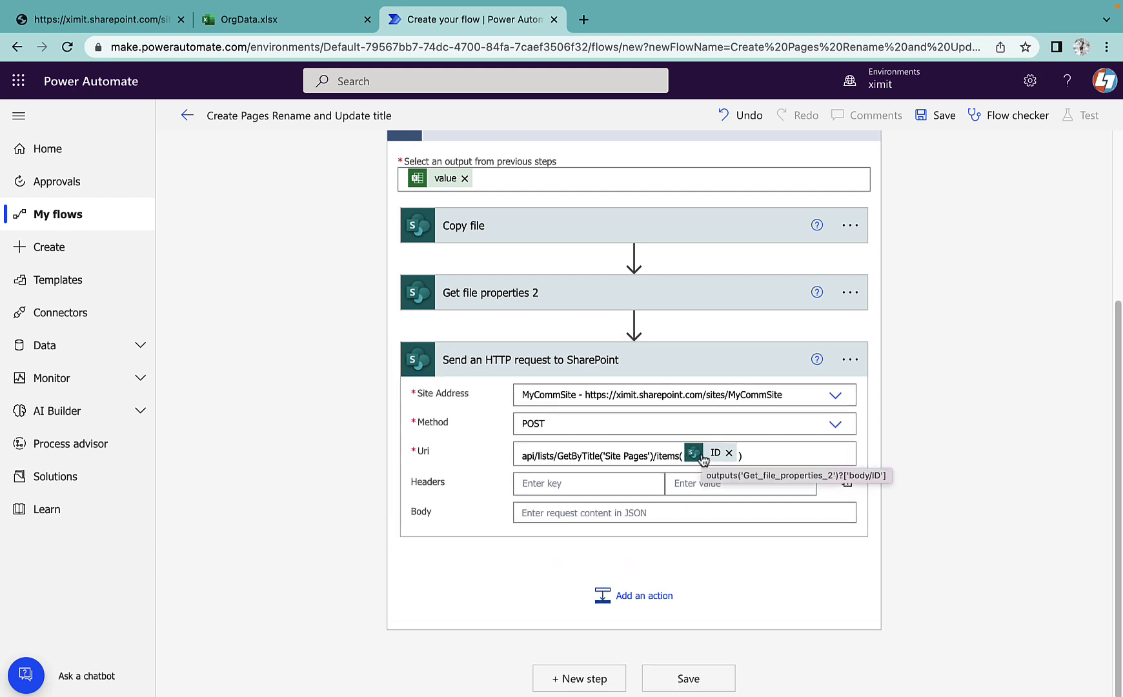
scroll(717, 317, up, 3)
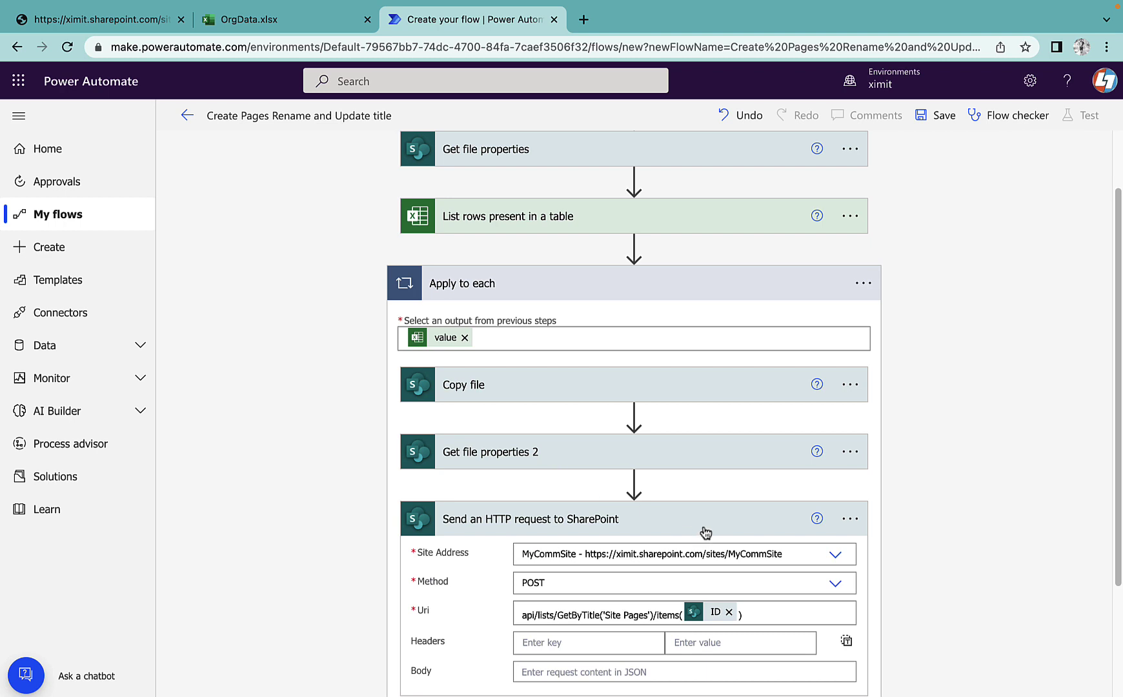
scroll(719, 541, down, 2)
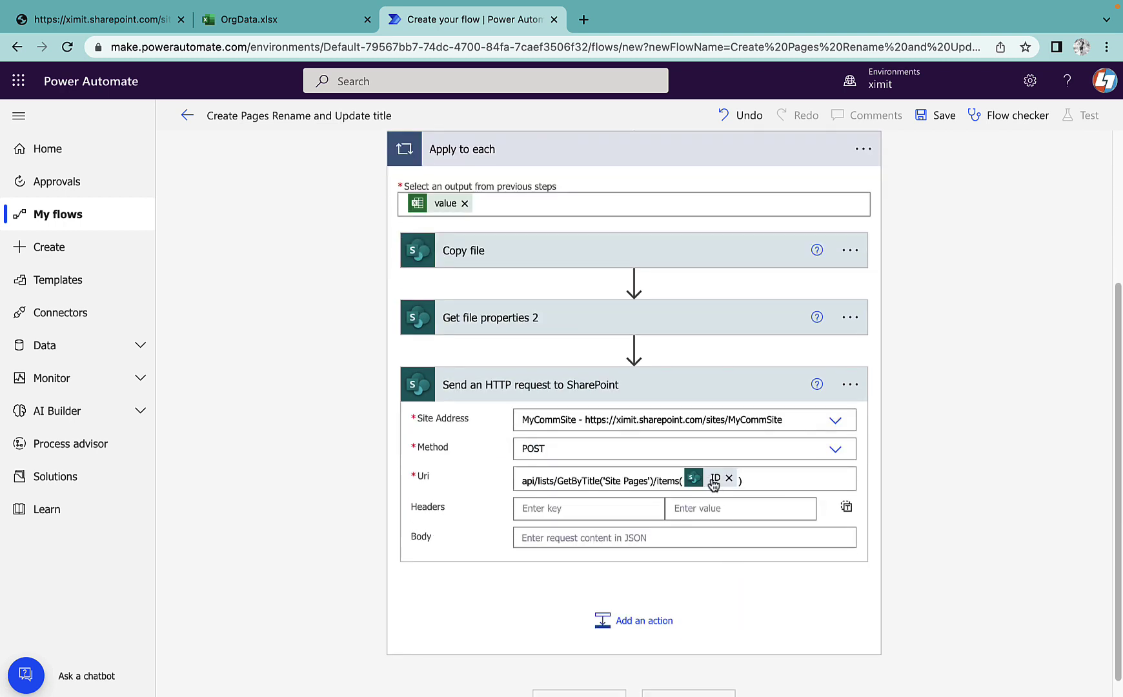
- Add a content-type header with the value application/json;odata=verbose to the SharePoint HTTP request
click(558, 508)
text(co)
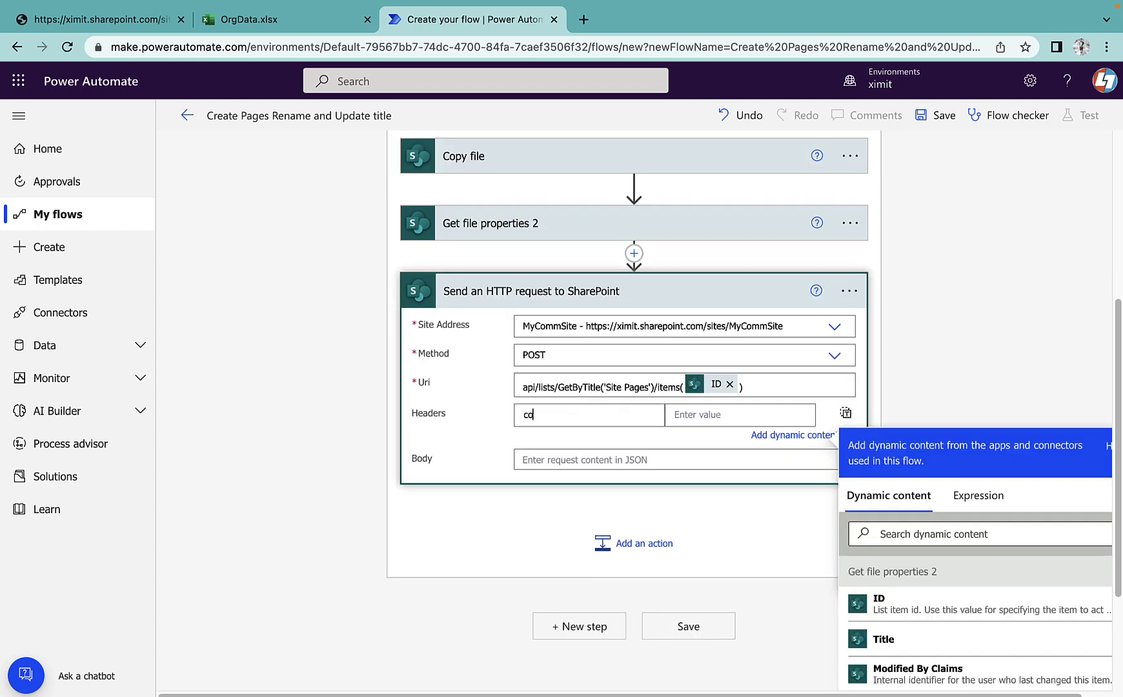
text(ntent-type)
click(697, 414)
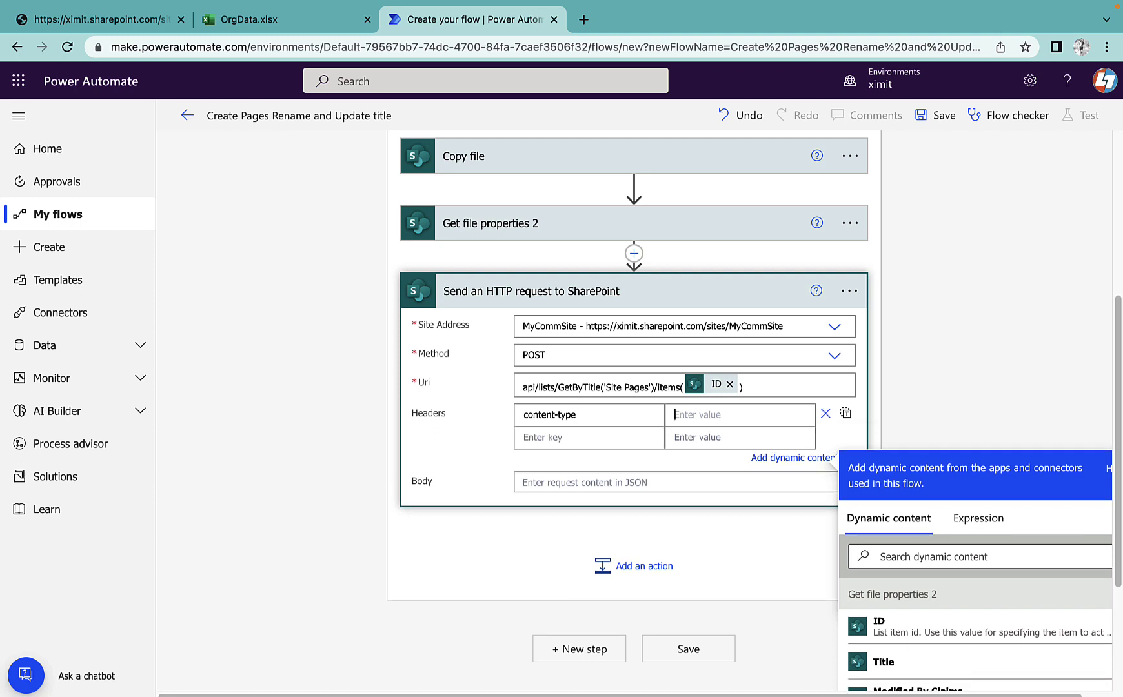
text(application/json;odata=)
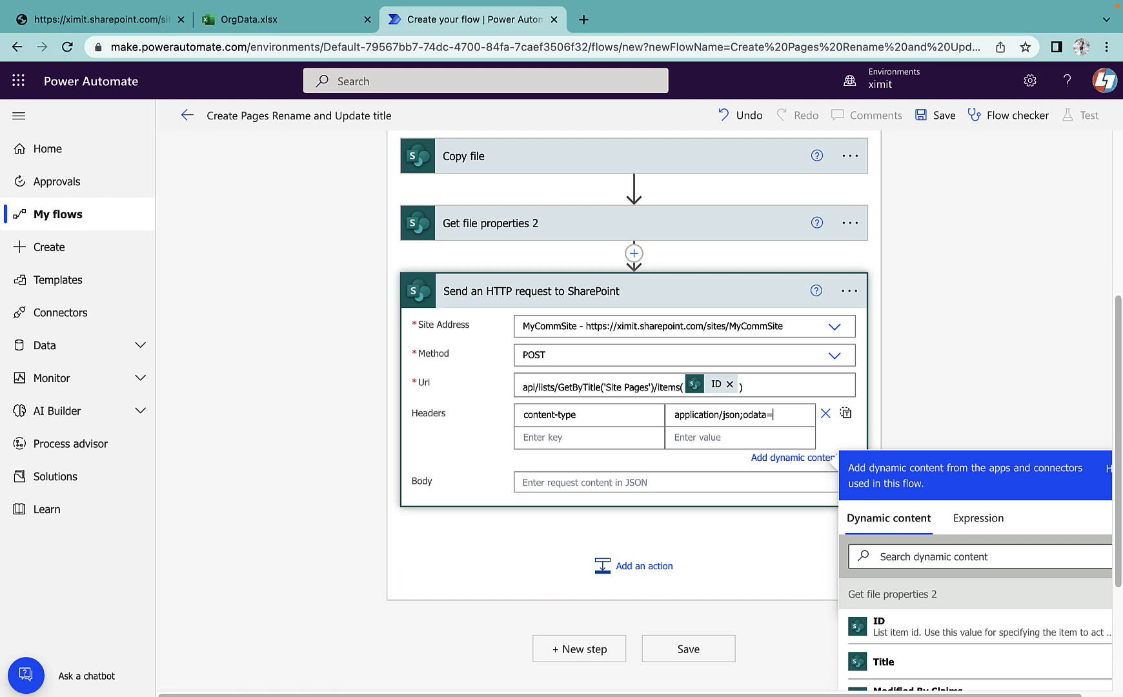
text(verbose)
- Add an IF-MATCH header with the value * to the SharePoint HTTP request
click(569, 439)
text(IF-MATCH)
click(703, 438)
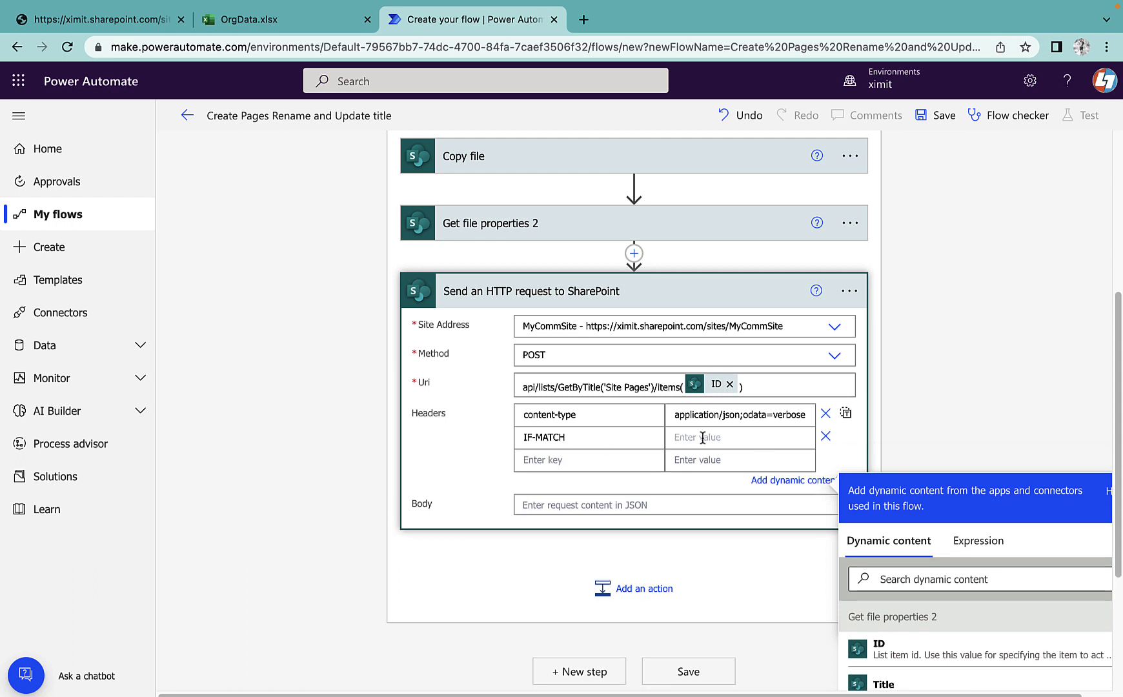
text(*)
- Add an X-HTTP-METHOD header with the value PATCH to the SharePoint HTTP request
click(601, 462)
text(X)
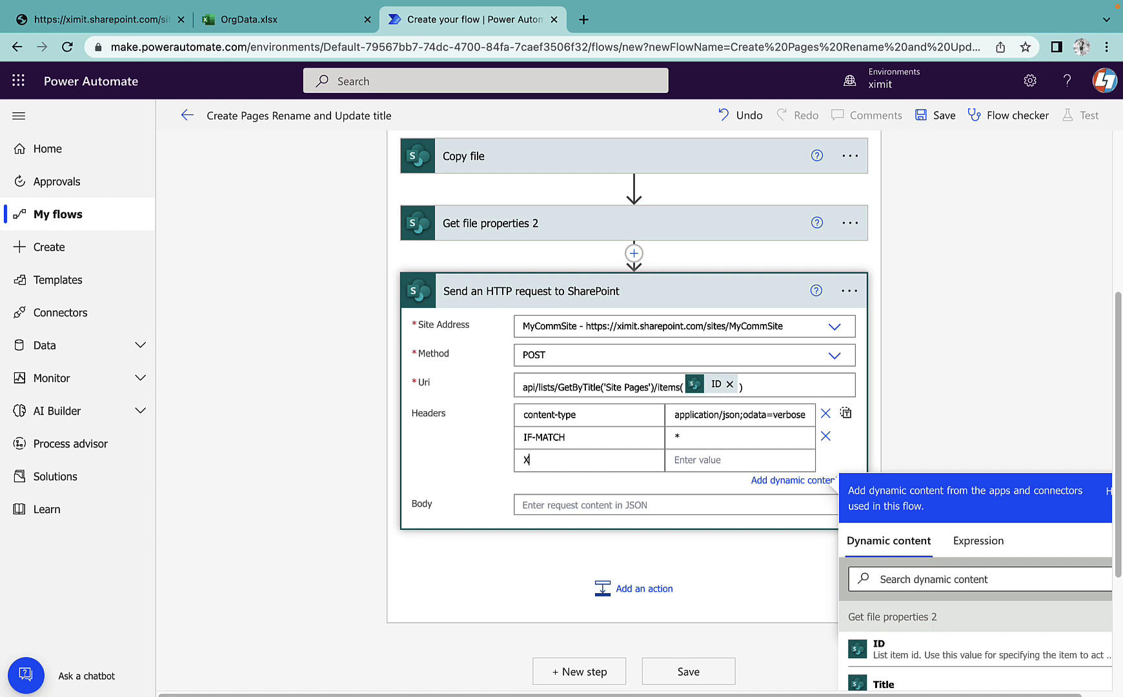
text(-HTTP-METHO)
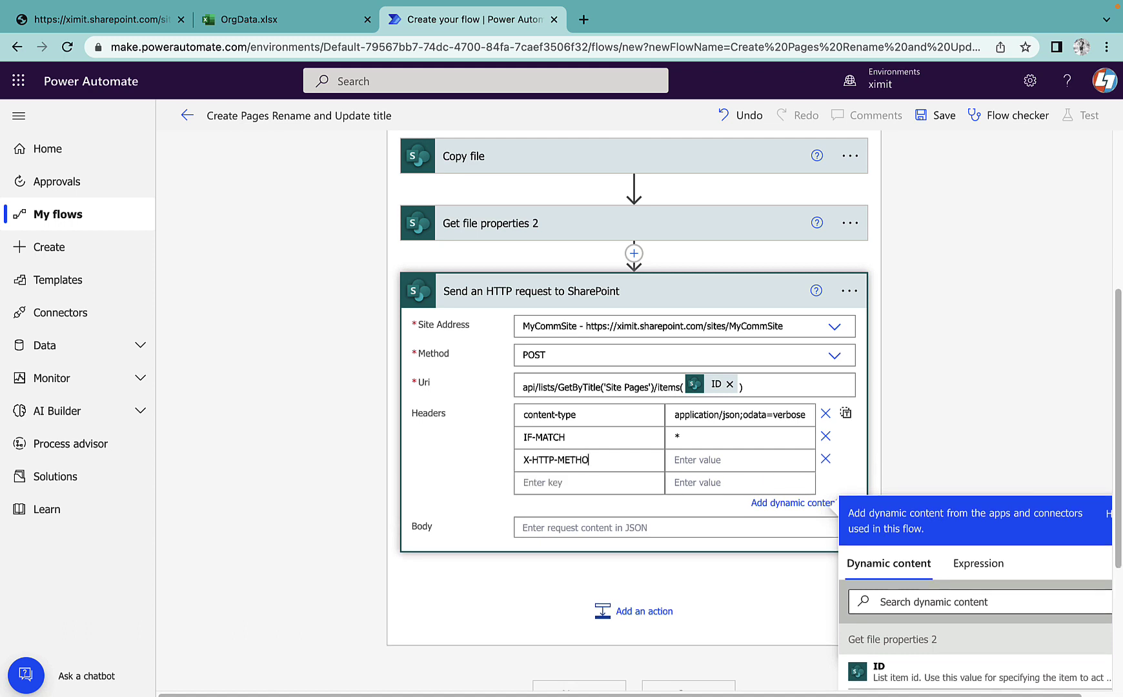
text(D)
click(702, 458)
text(PATCH)
click(509, 476)
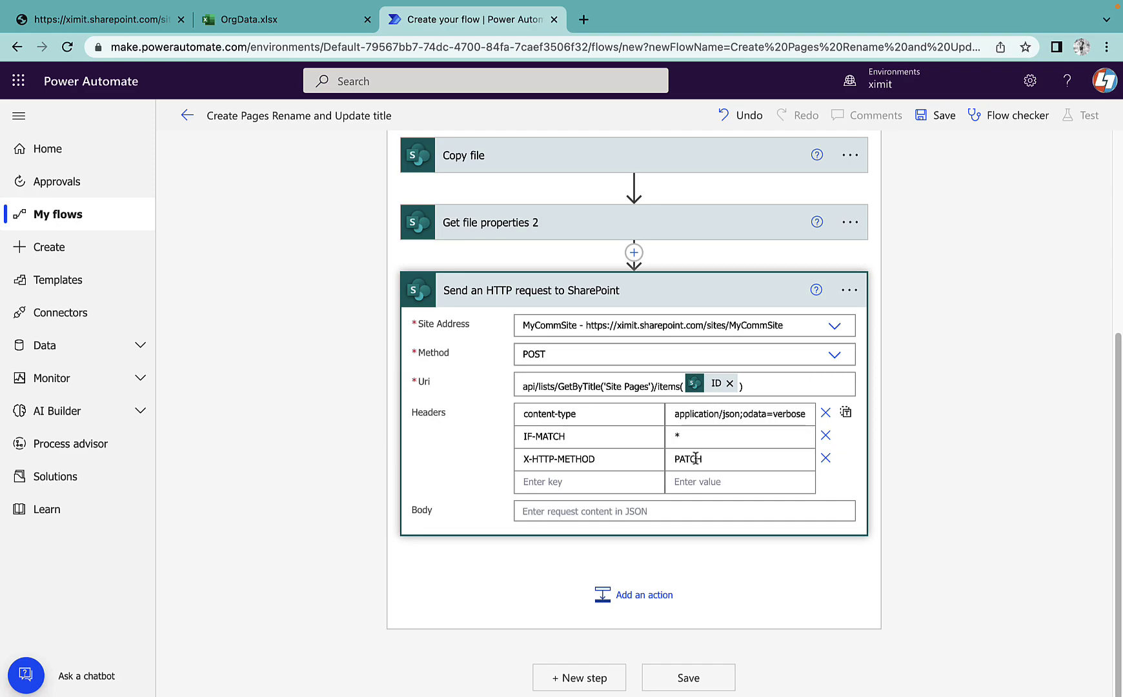
- Start the HTTP request's body as a JSON object containing '__metadata': {'type':''}, leaving the type value empty
click(556, 511)
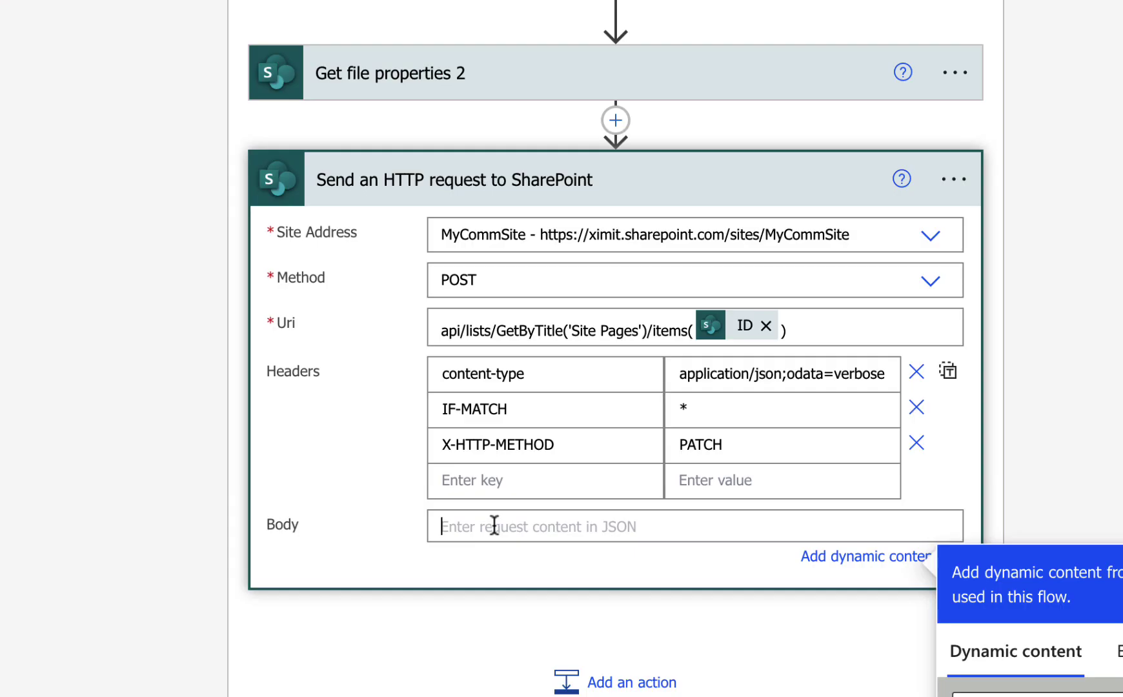
text({})
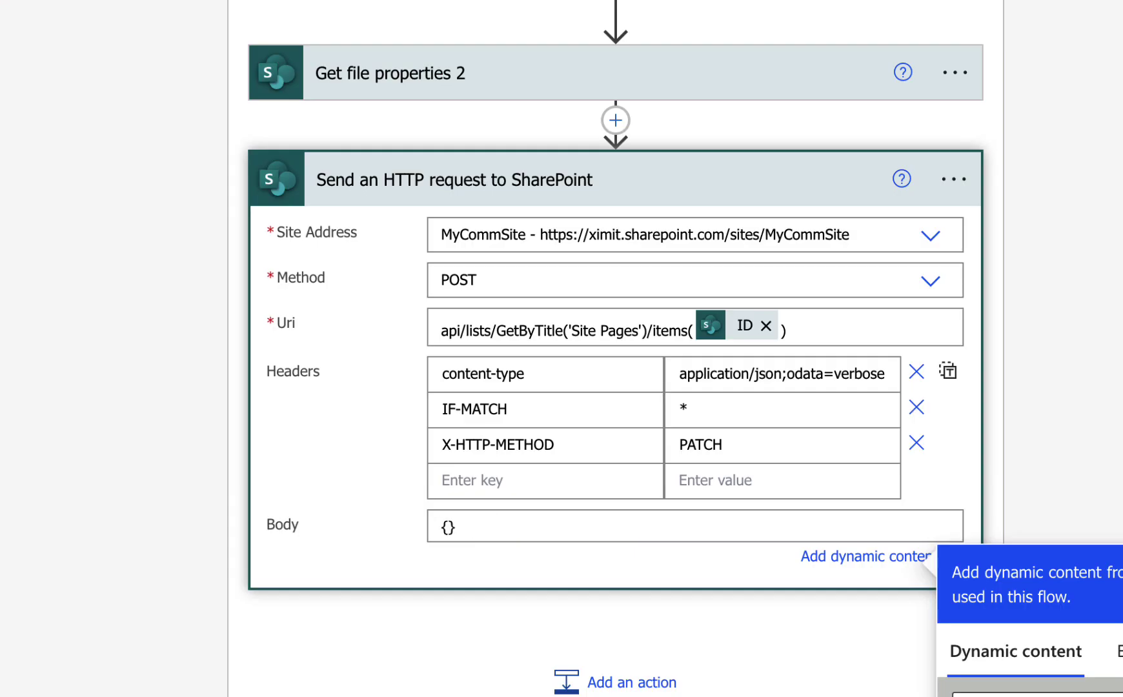
key(Left)
key(Return)
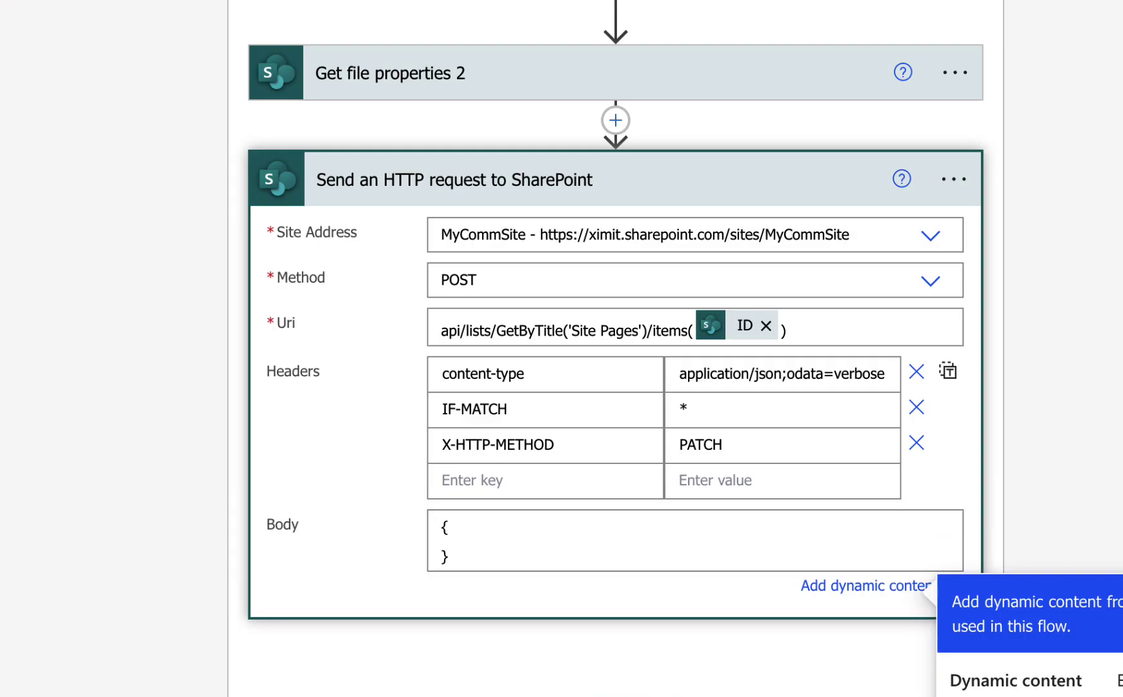
key(Right)
text(")
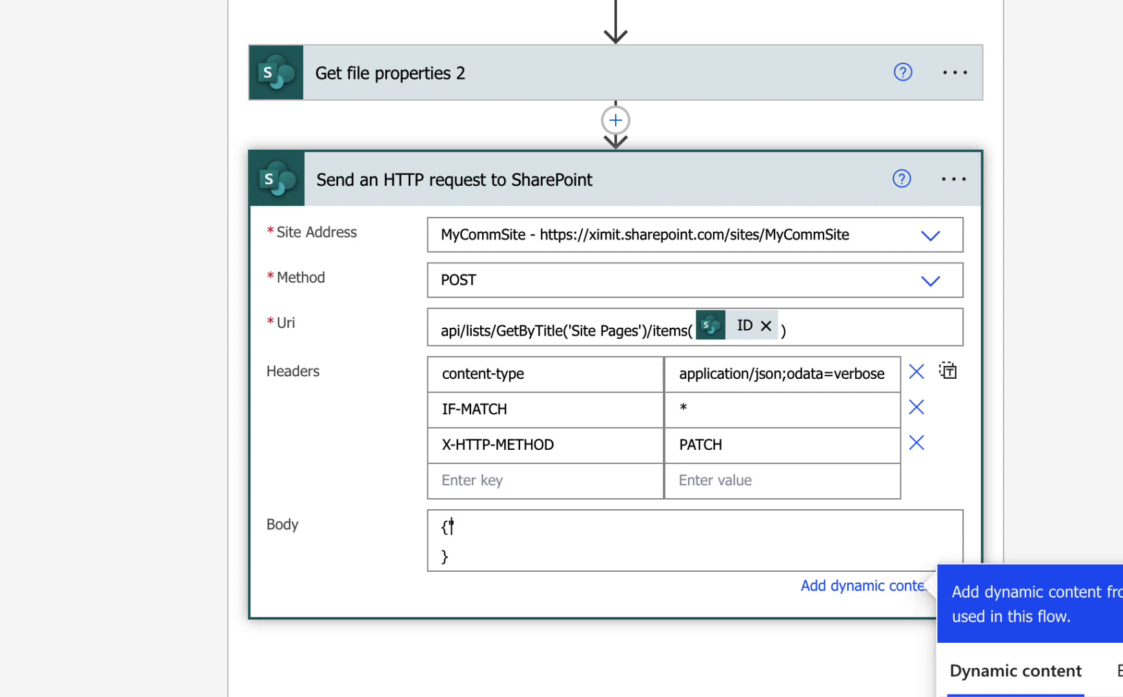
text(__metadata)
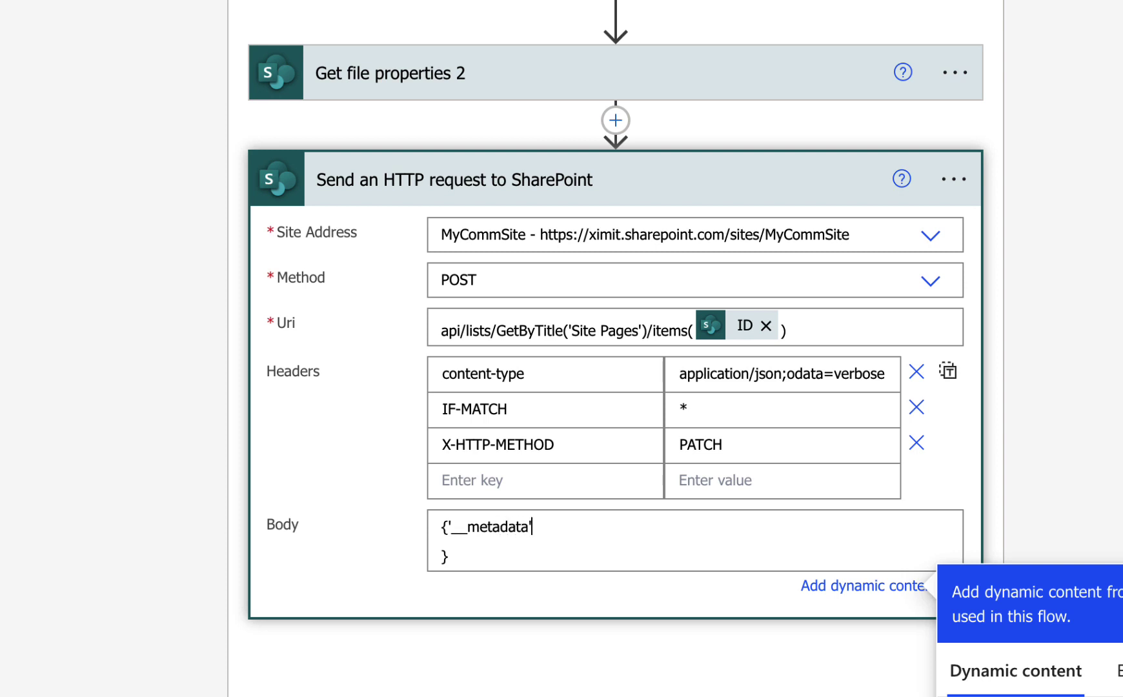
text(:)
key(Return)
text({})
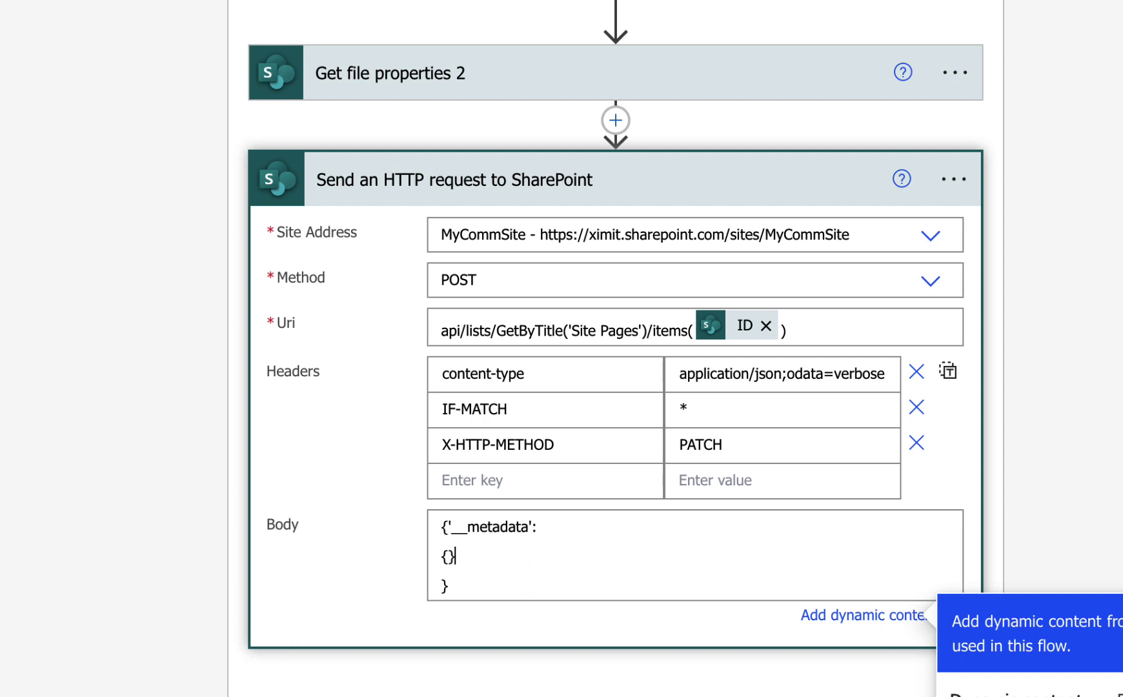
click(448, 556)
text('type':''})
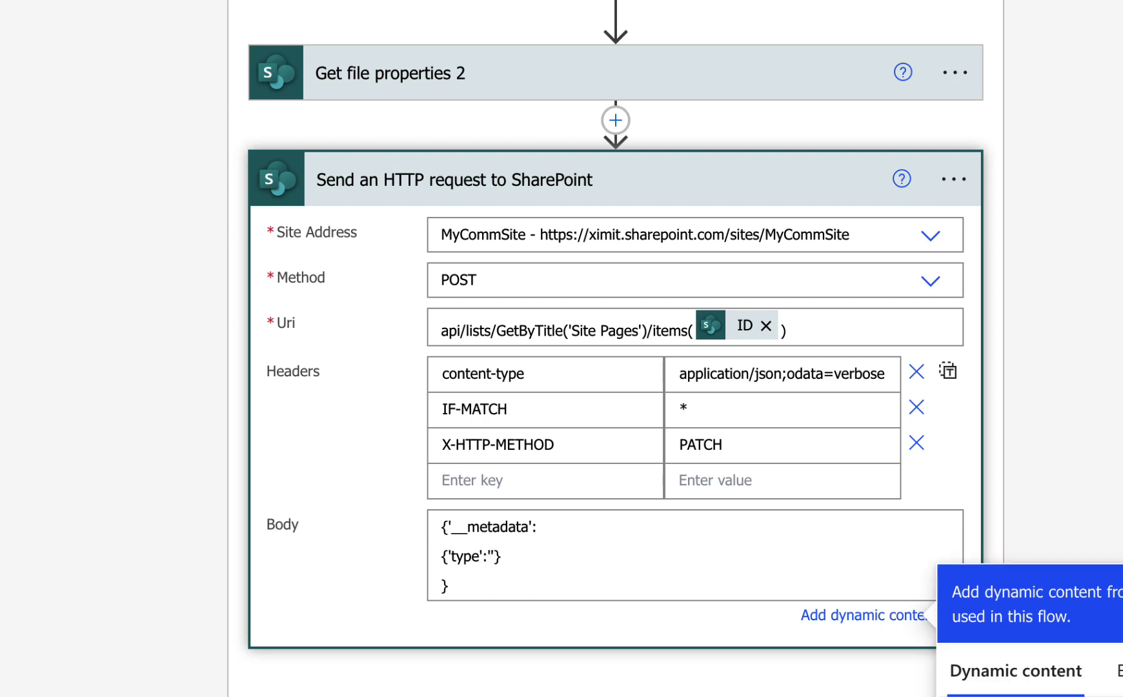
- Add 'Title' and 'FileLeafRef' entries with empty values after the metadata entry in the request body
text(,)
key(Return)
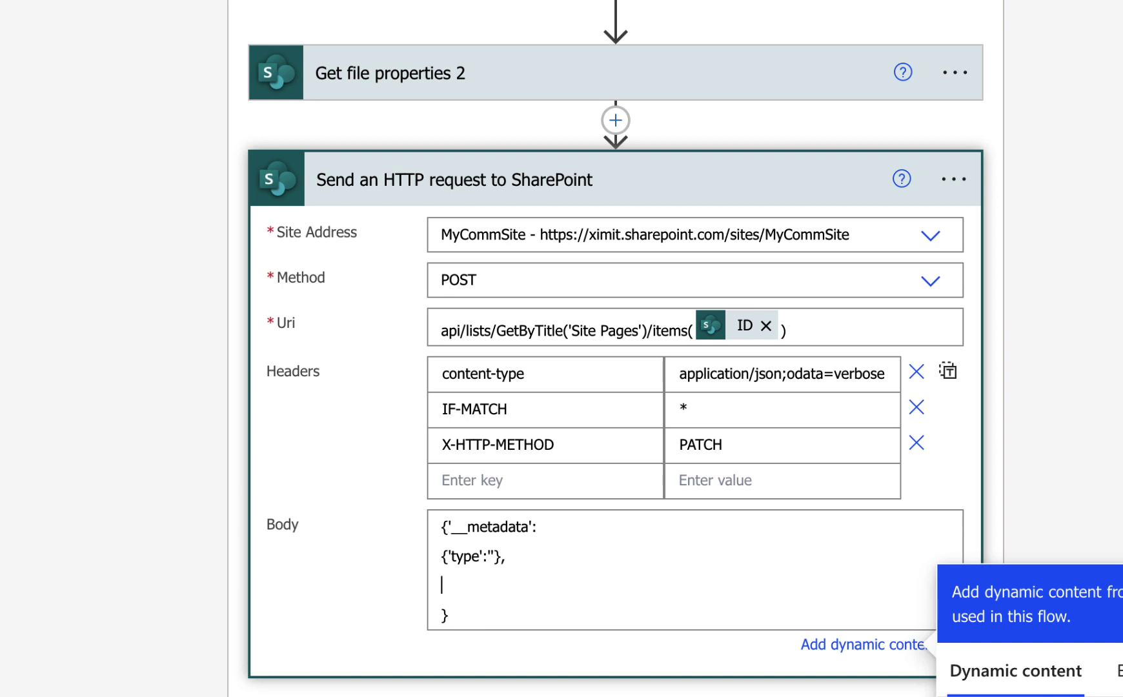
text('Title':'',)
key(Return)
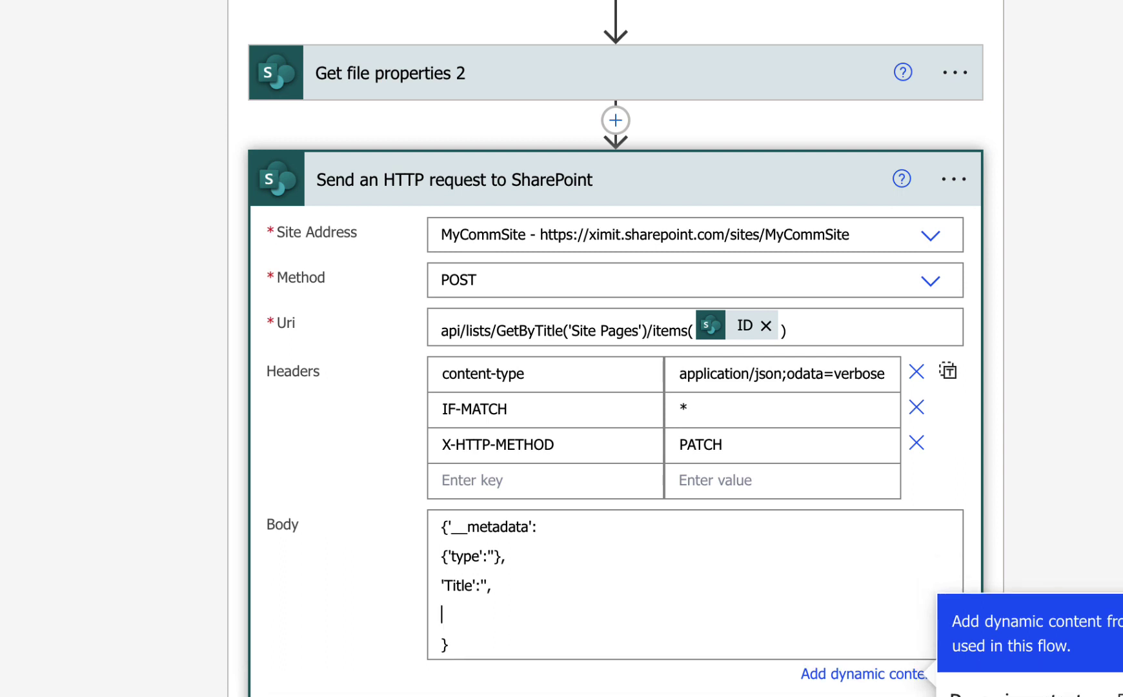
text('FileLeafRef':')
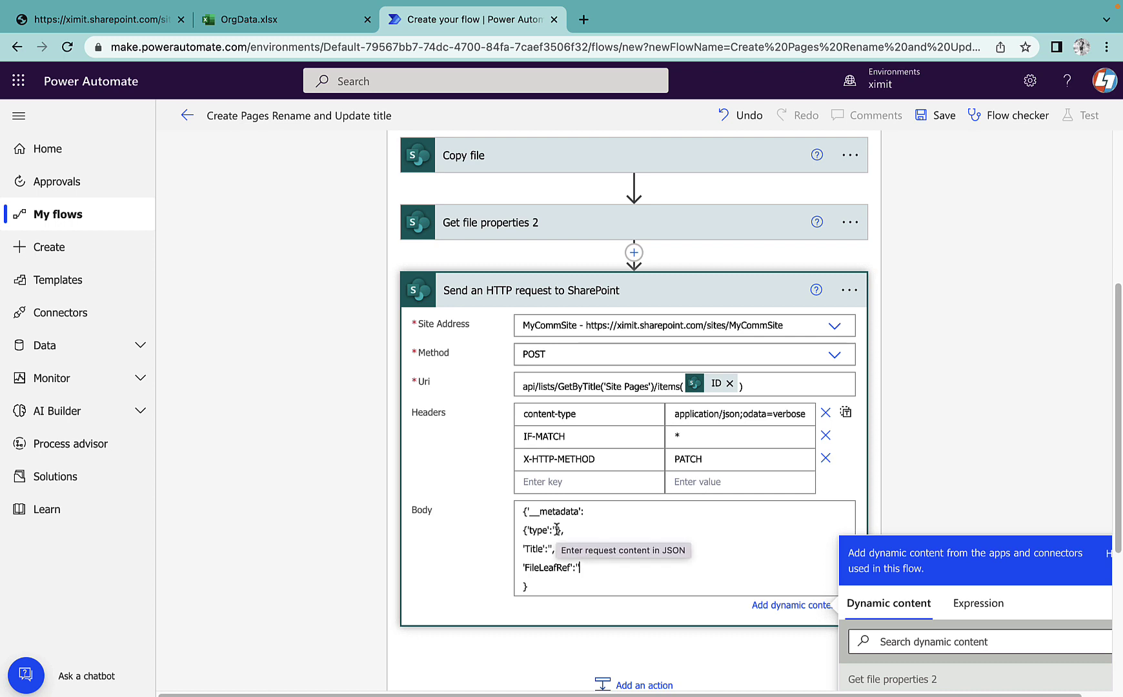
- Search the Site Pages items API response in the other browser tab for sp.data and copy the entity type SP.Data.SitePagesItem
click(100, 20)
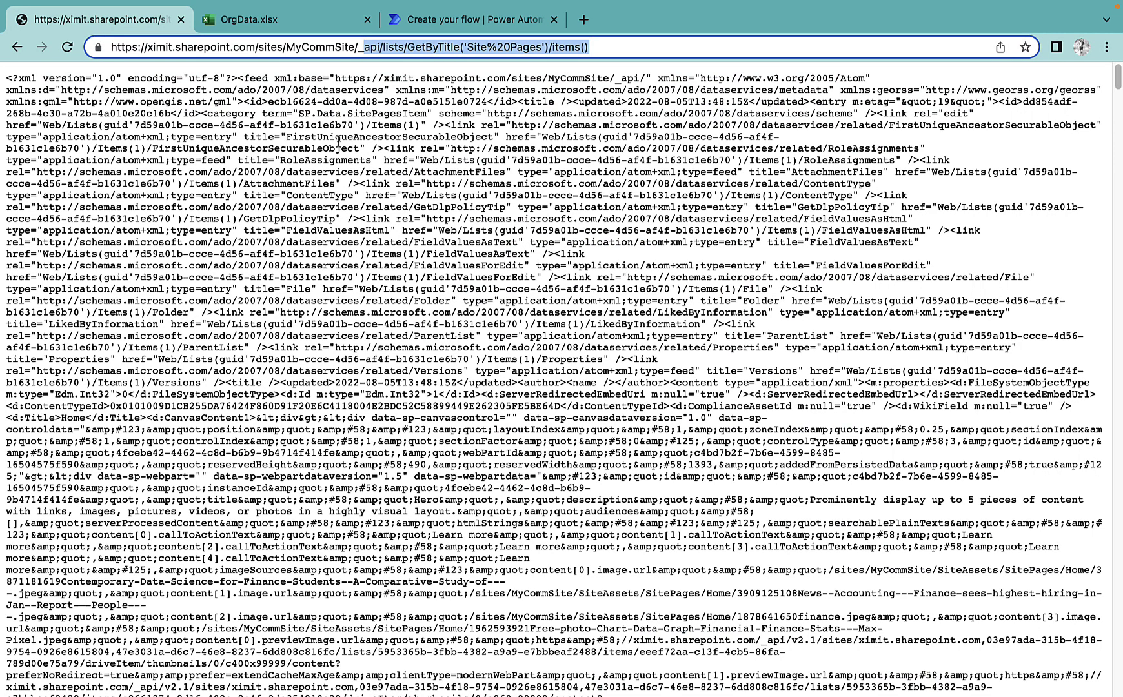
click(267, 172)
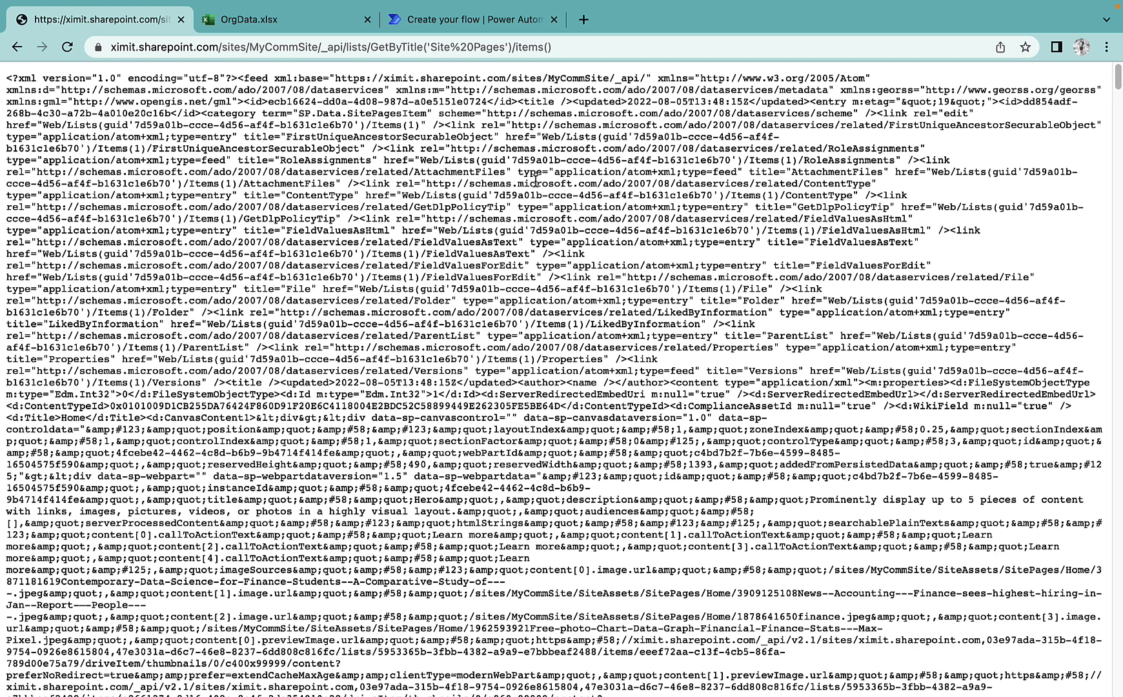
key(super+f)
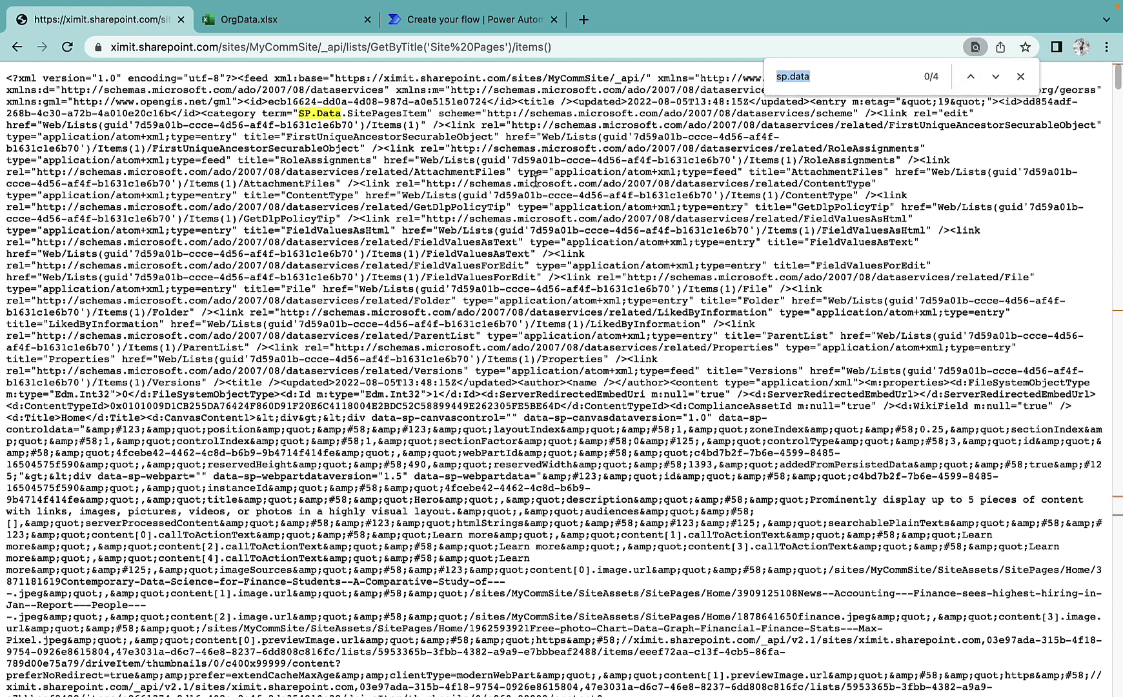
key(Return)
key(Return)
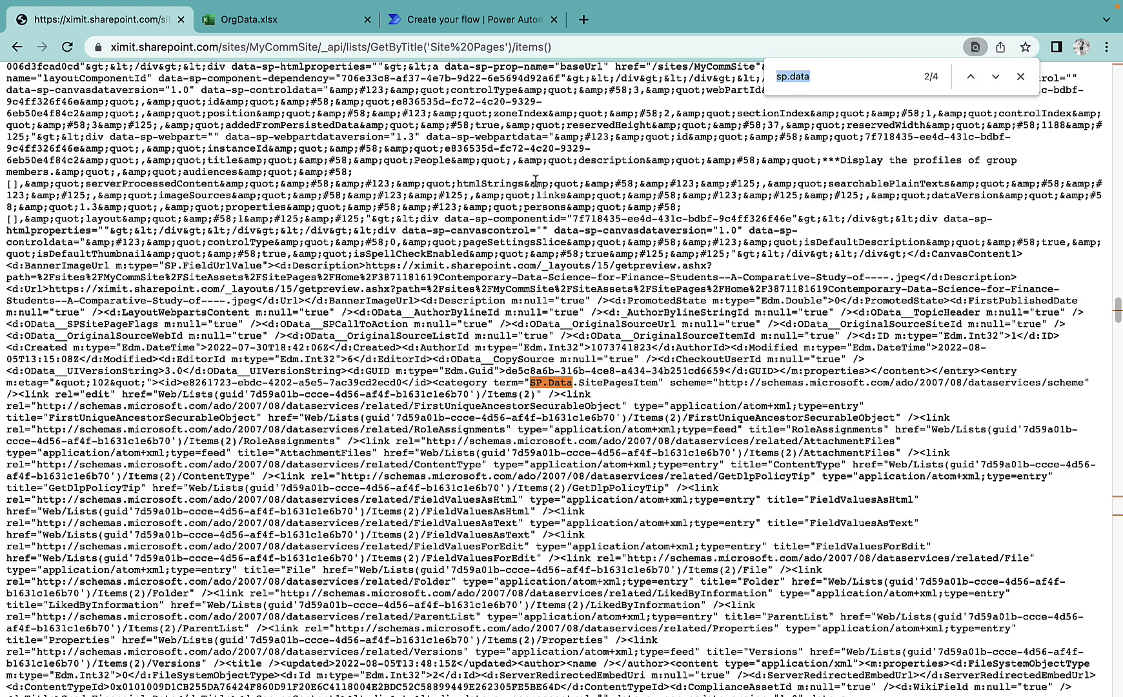
click(621, 388)
drag(659, 384, 533, 384)
key(ctrl+c)
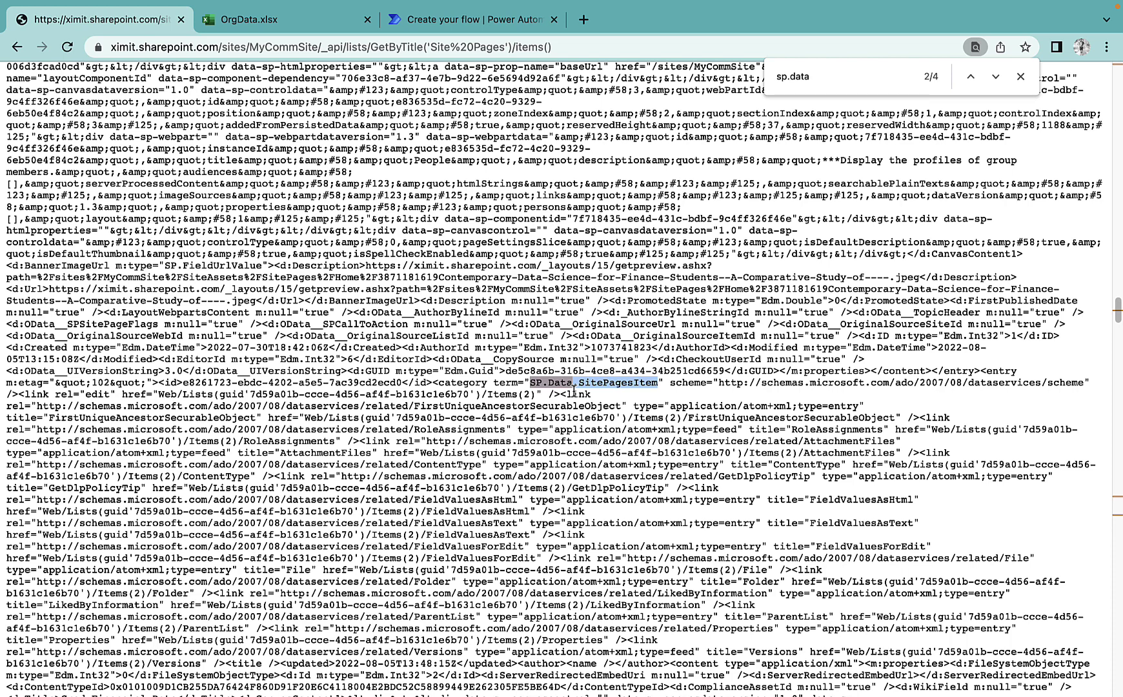
- Back in the flow, fill the empty 'type' value in the HTTP request body with SP.Data.SitePagesItem
click(454, 27)
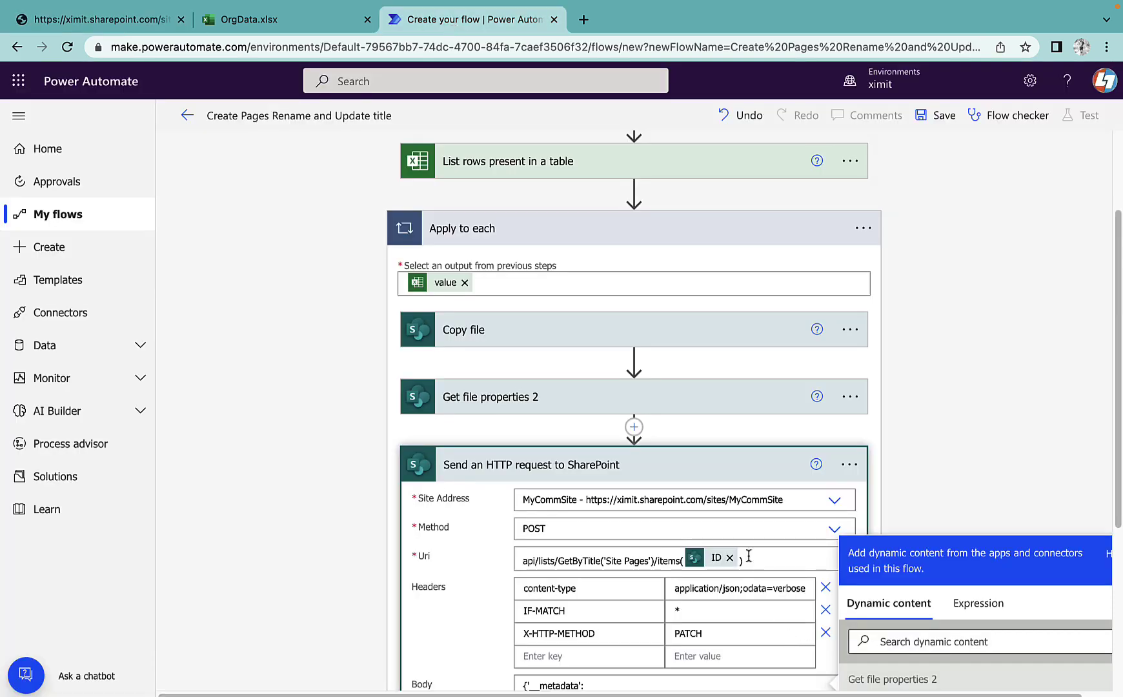
scroll(736, 569, down, 2)
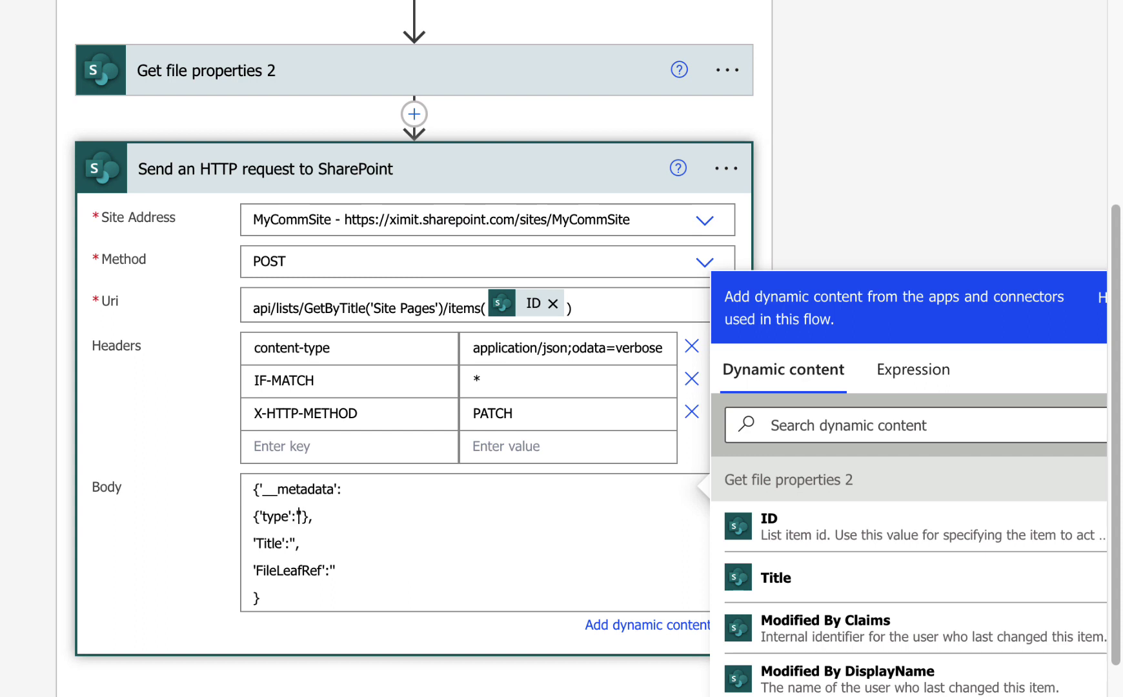
key(ctrl+v)
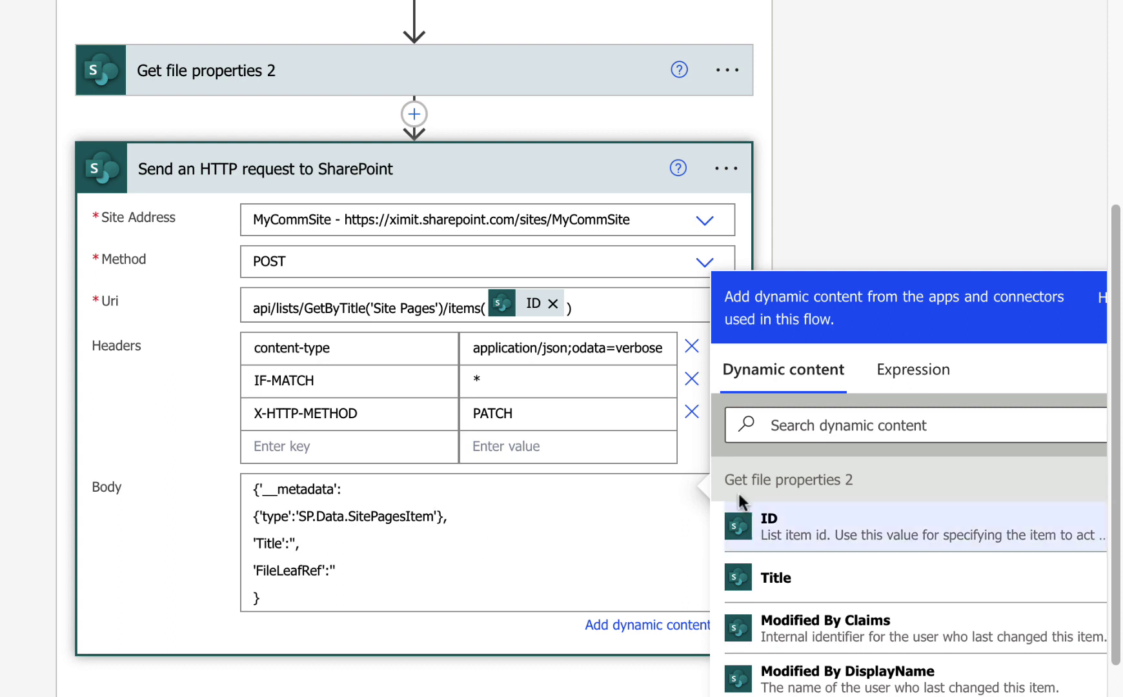
- Insert the Excel Title dynamic value from List rows present in a table as the request body's 'Title' value
click(786, 425)
text(tit)
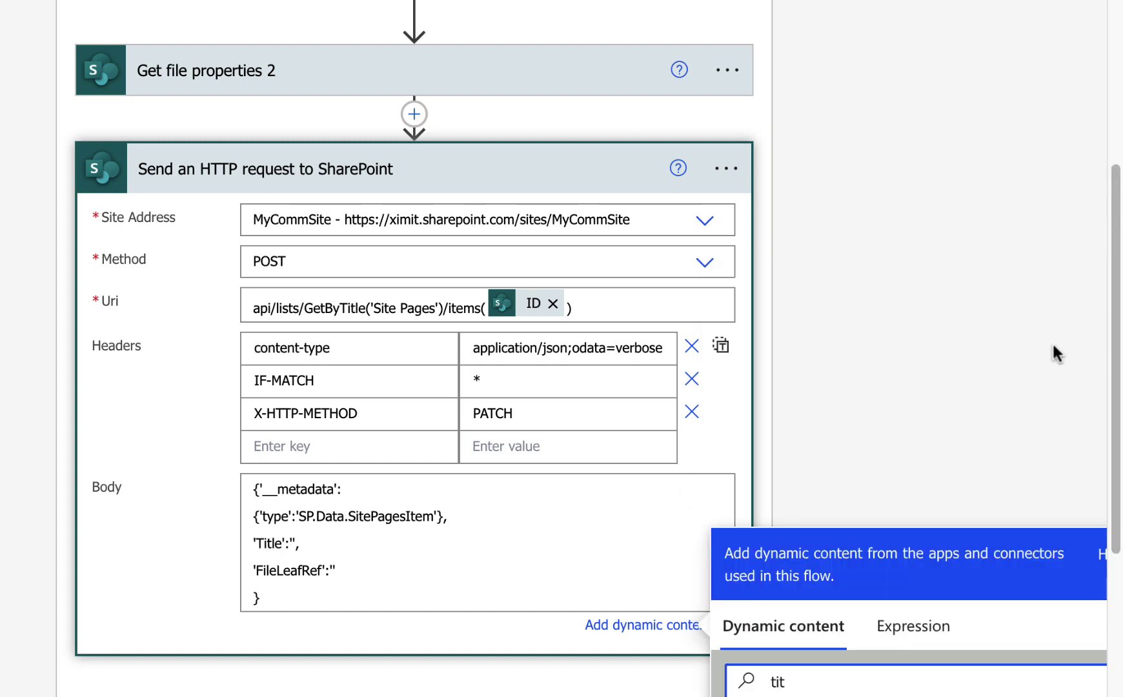
scroll(1053, 342, down, 3)
scroll(1045, 350, down, 3)
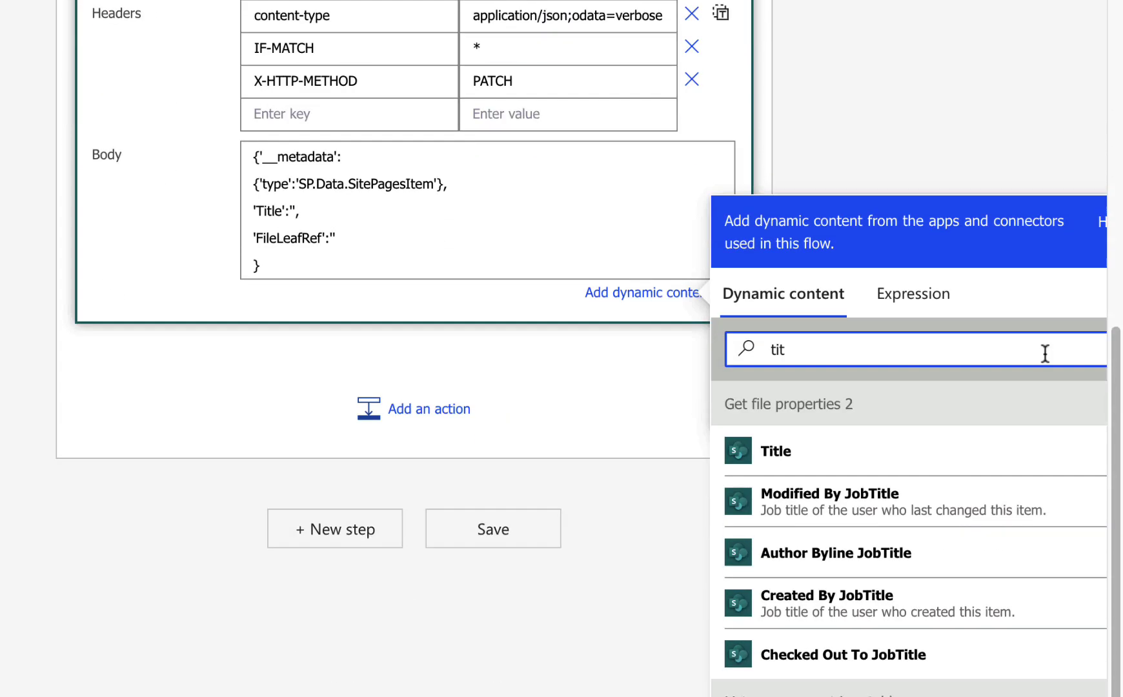
scroll(948, 644, down, 2)
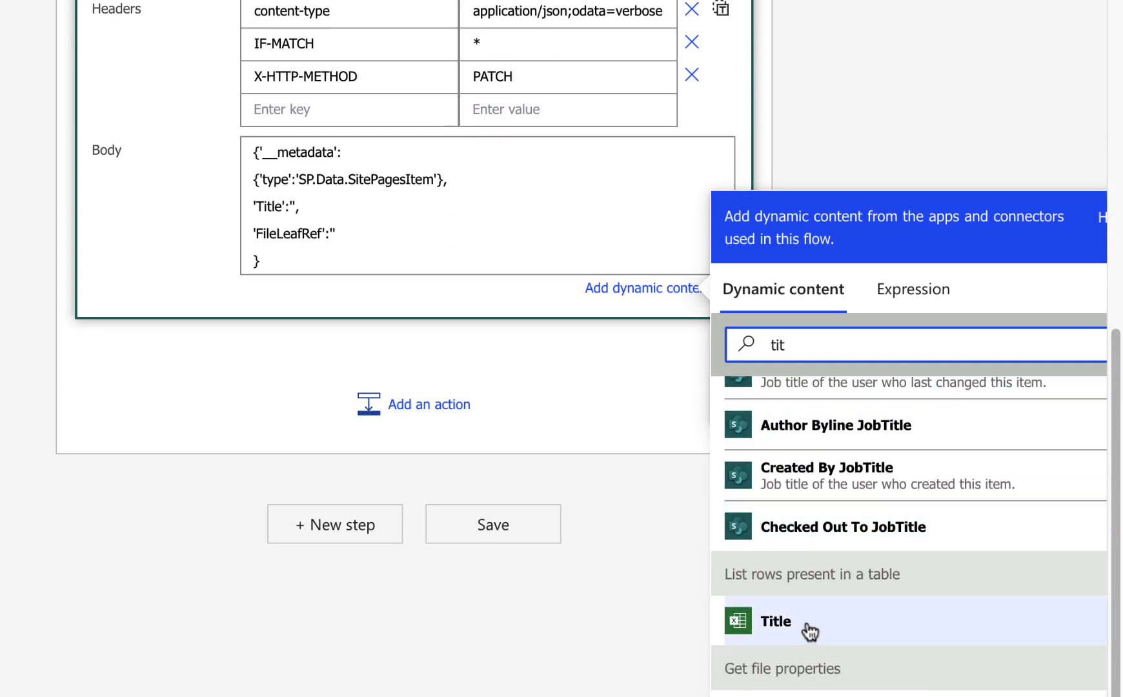
click(811, 631)
- Insert the Excel Company dynamic value from List rows present in a table as the request body's 'FileLeafRef' value
click(335, 240)
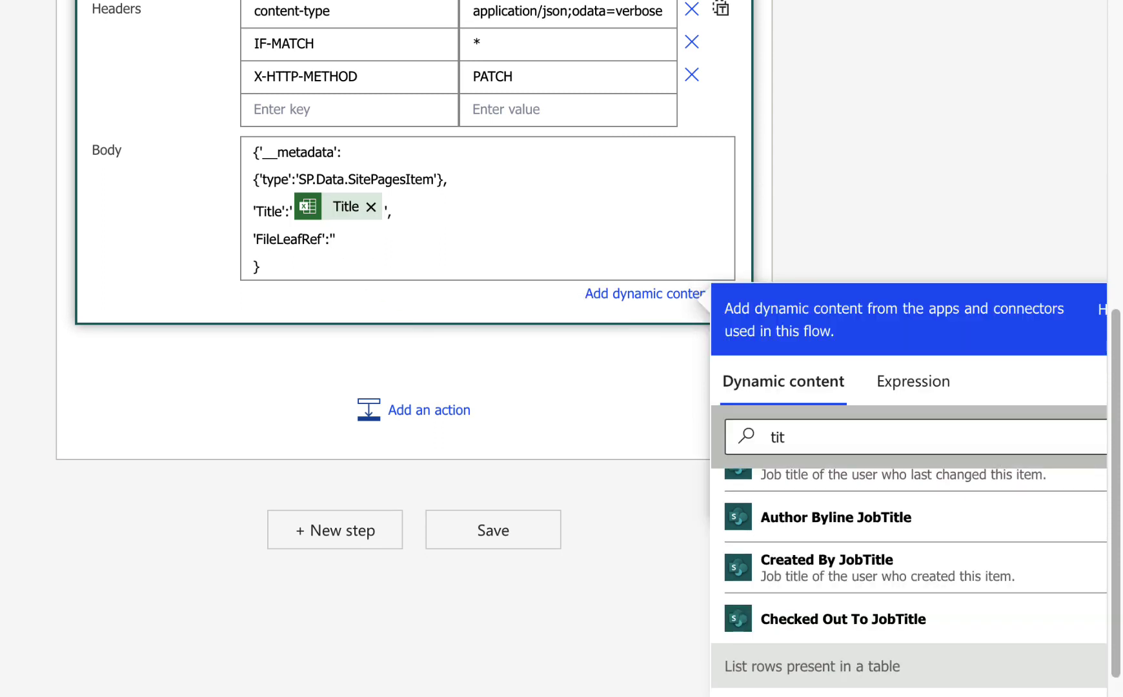
click(730, 439)
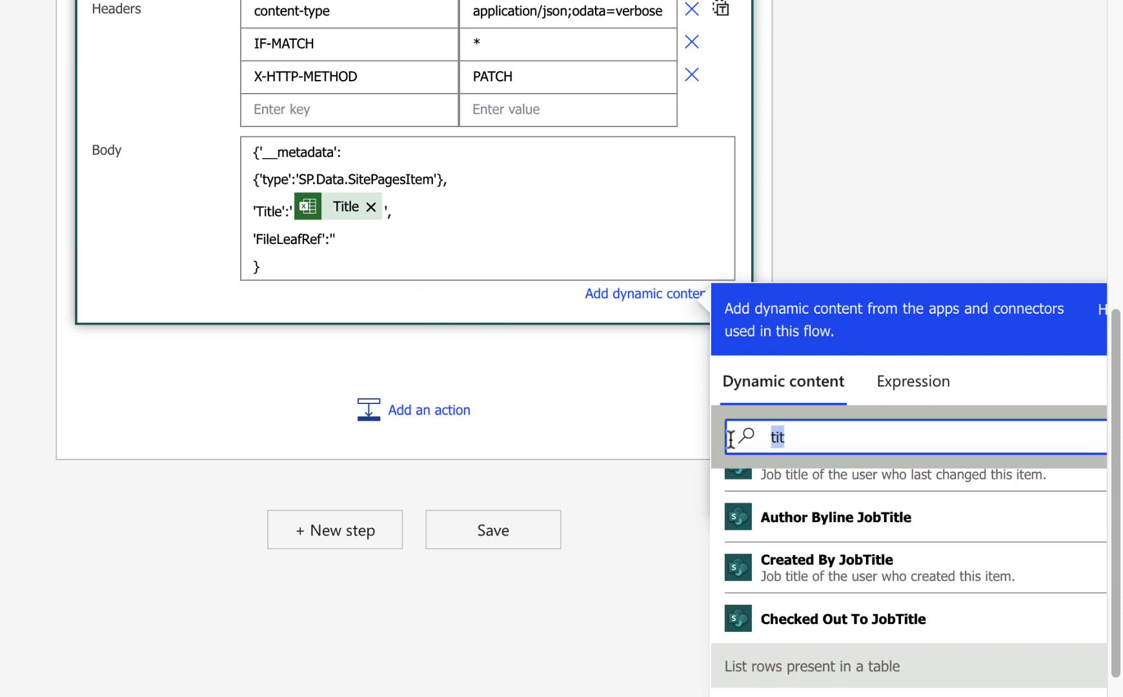
text(com)
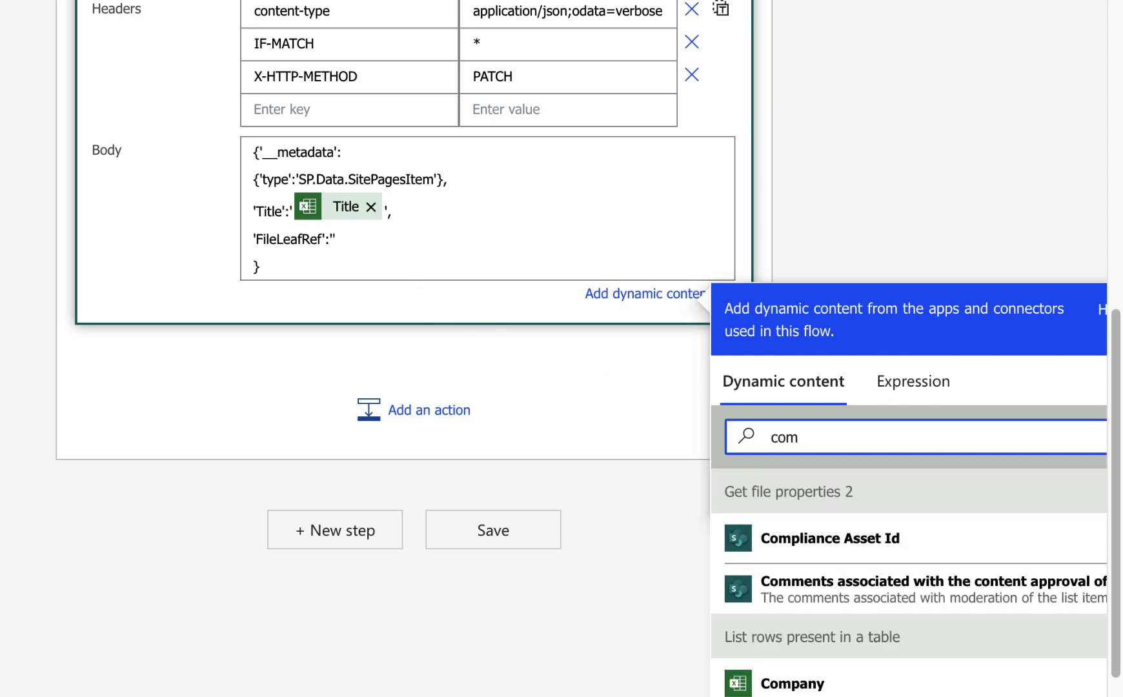
click(810, 688)
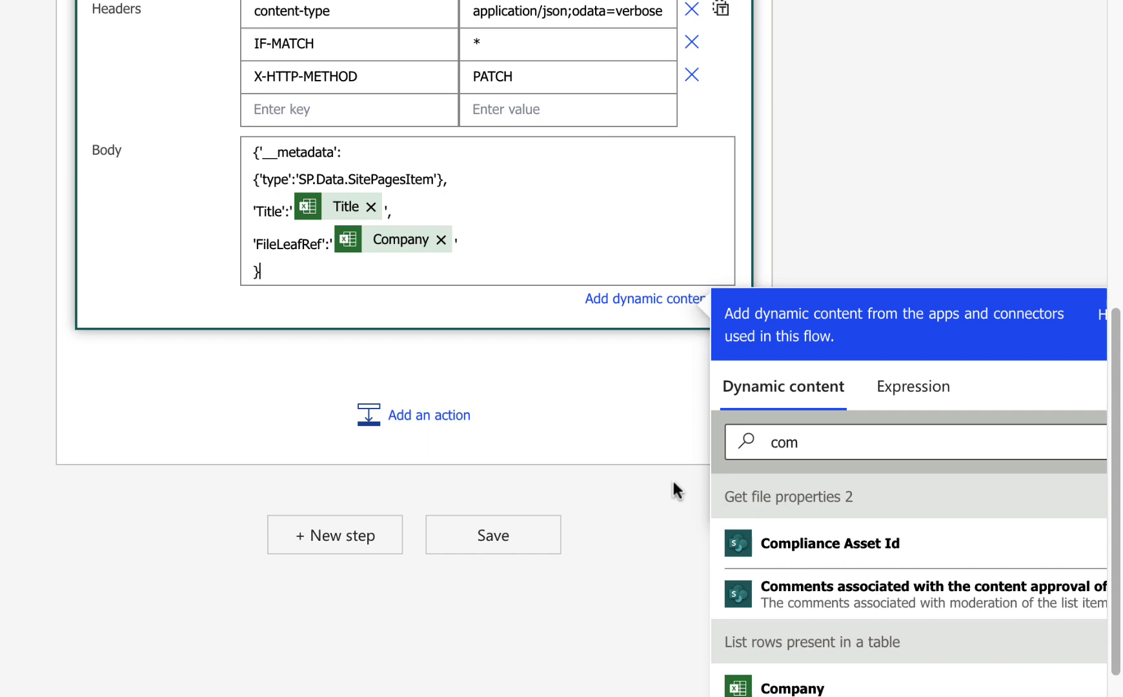
click(940, 174)
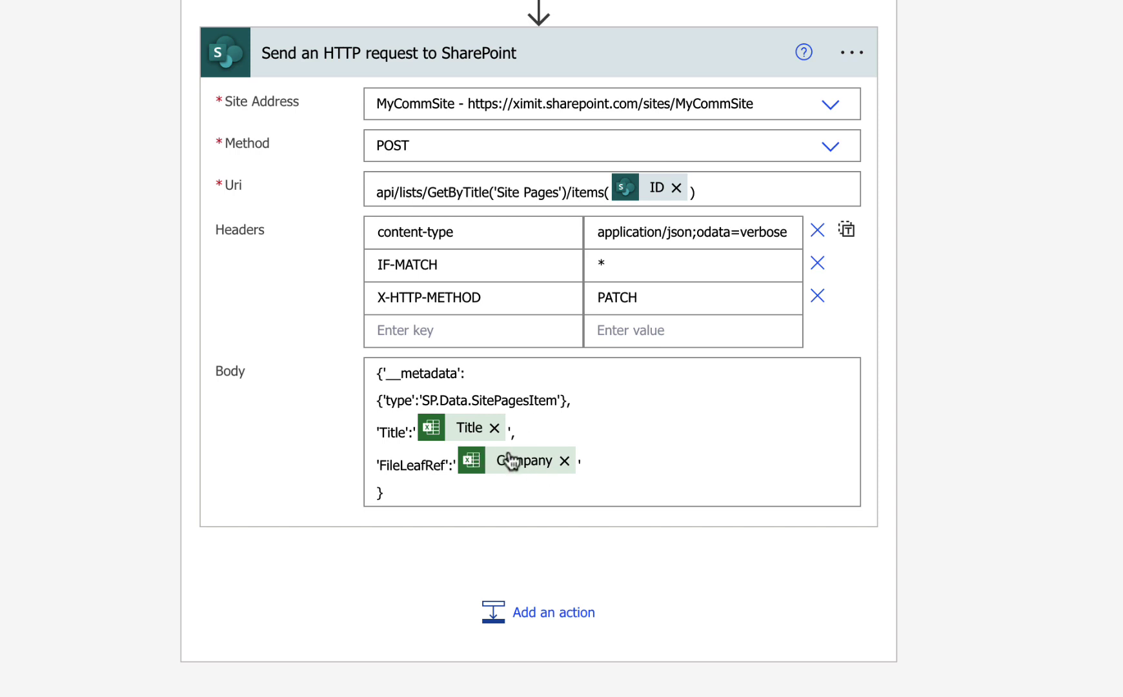
- Save the flow with the completed HTTP request body
mouse_move(513, 473)
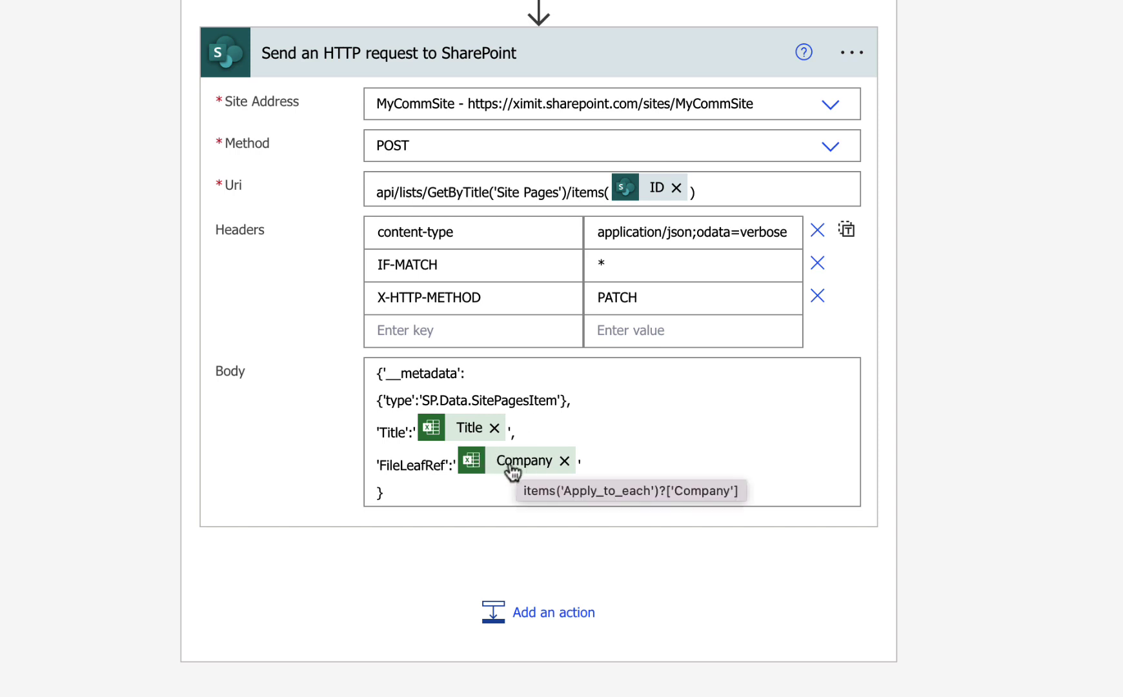
mouse_move(457, 433)
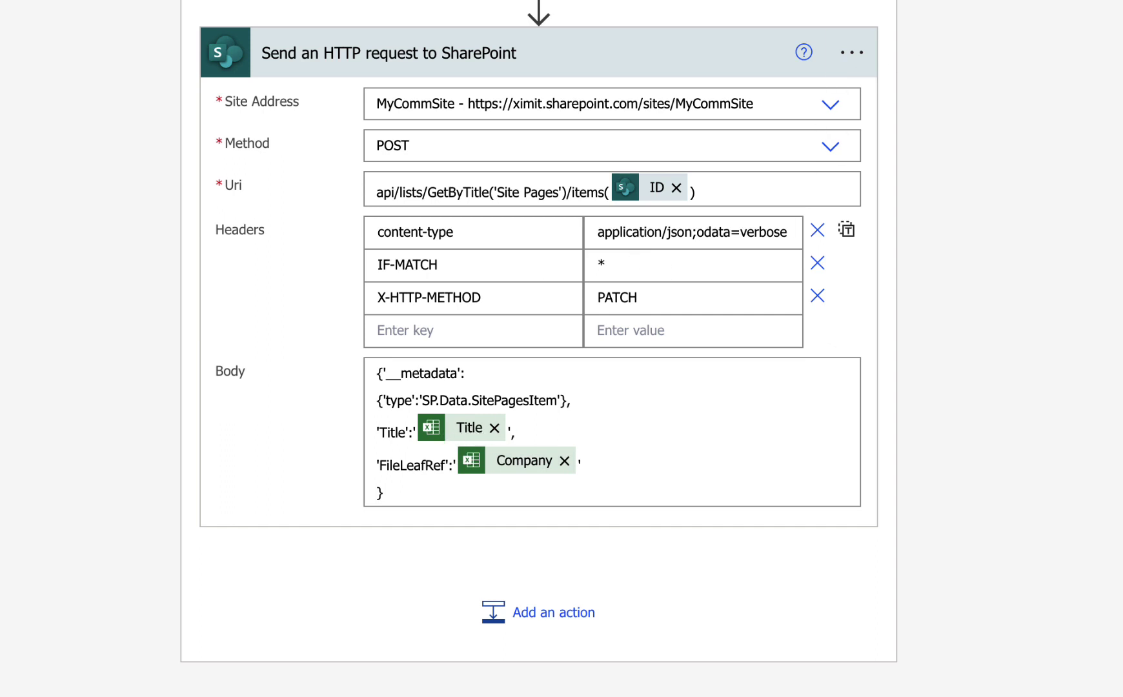
click(972, 0)
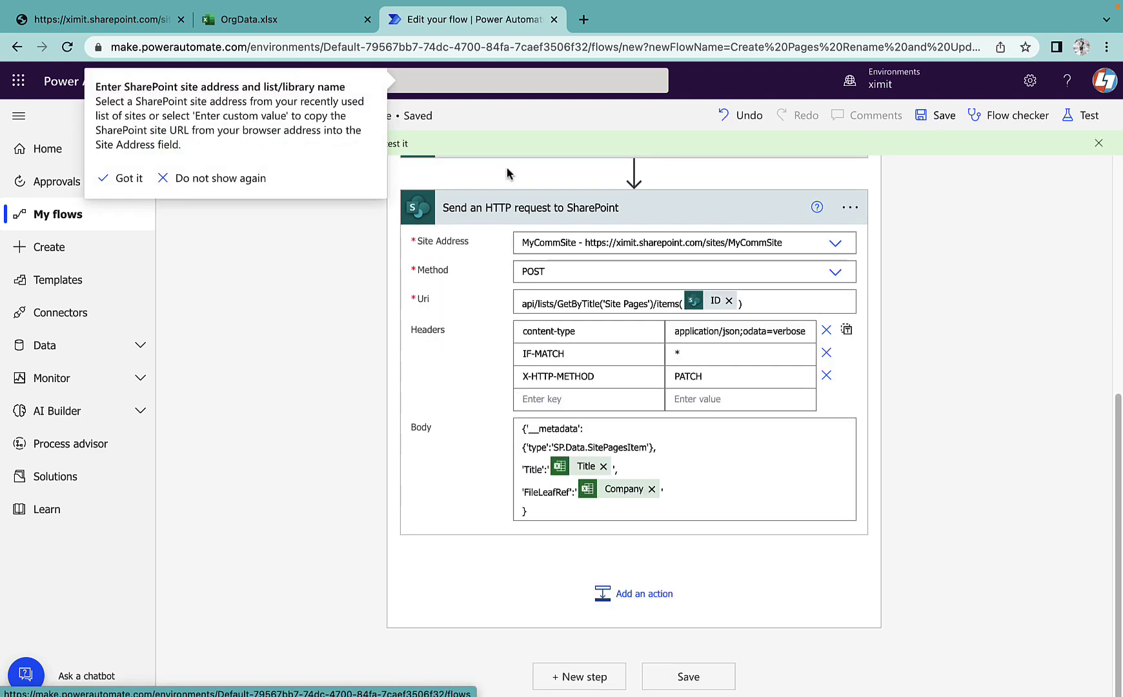
- In the SharePoint Site Pages library, run the Create Pages Rename and Update title flow on Financial-Template.aspx in the Templates folder
key(ctrl+Tab)
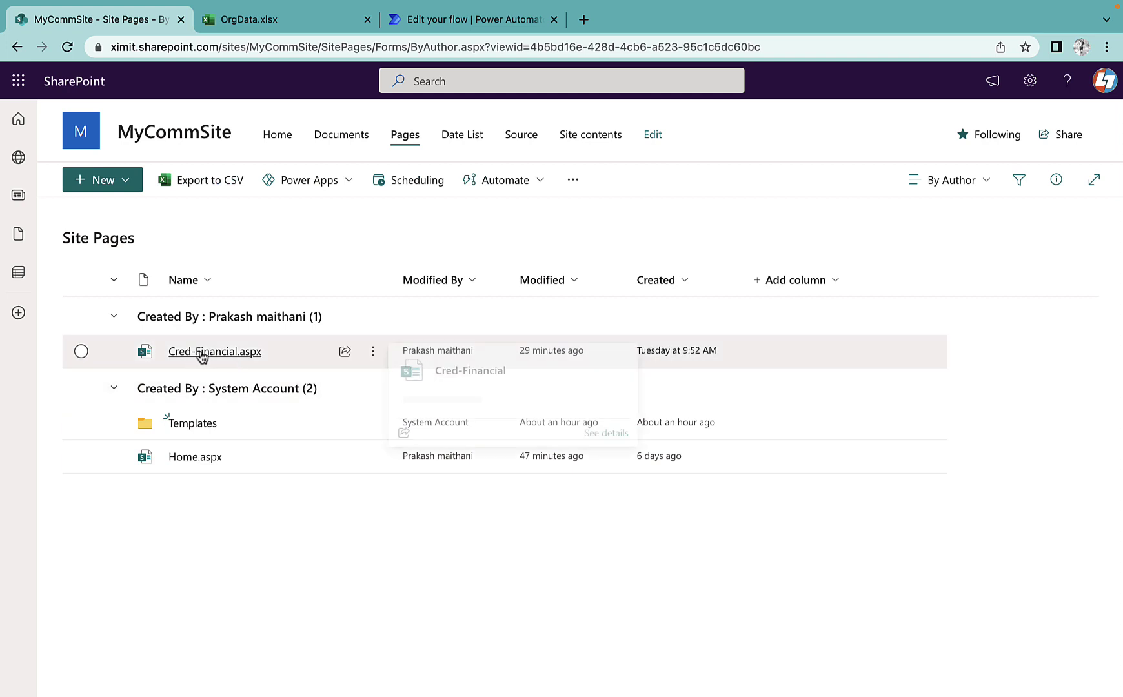
click(193, 424)
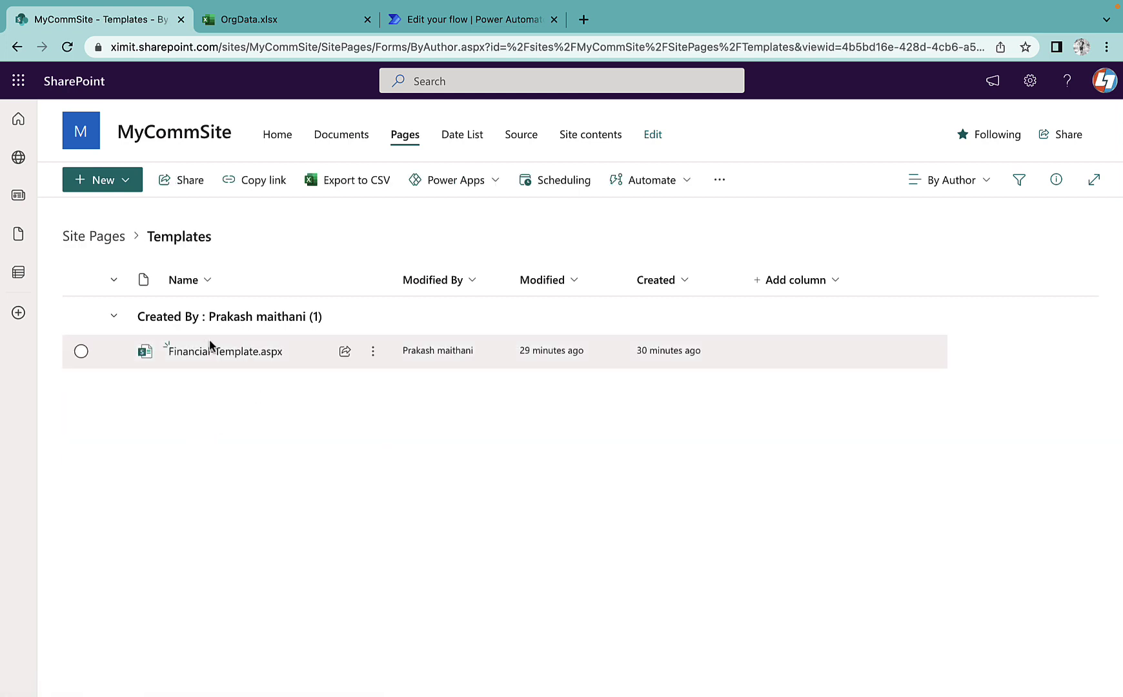
click(373, 354)
mouse_move(465, 456)
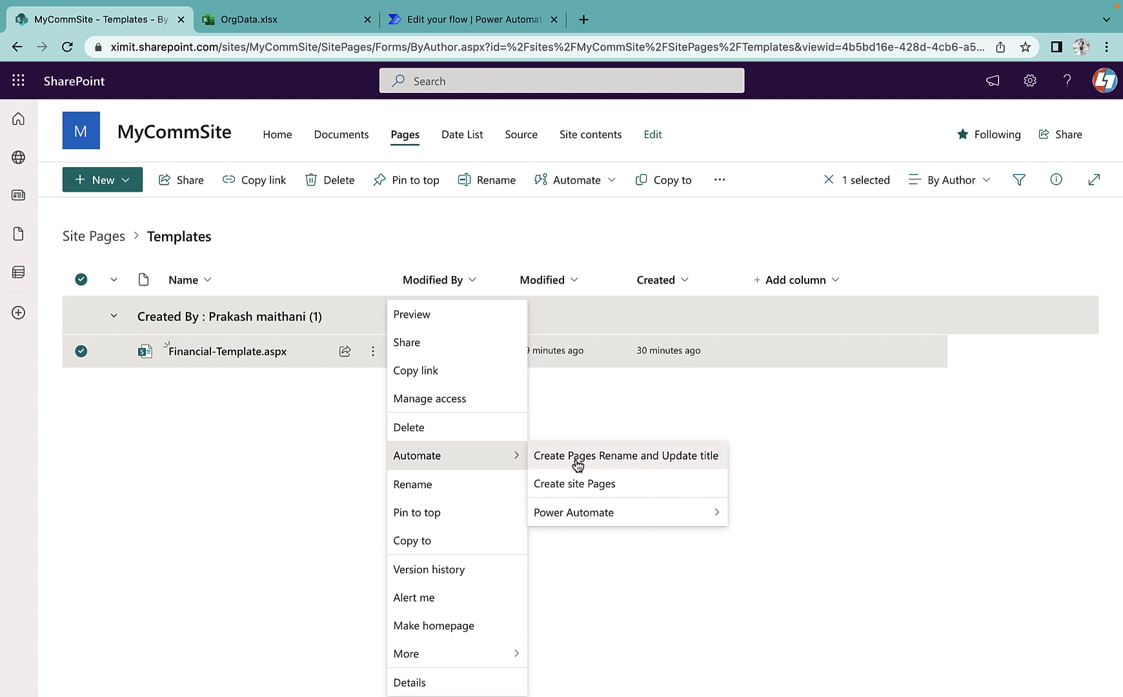
click(659, 465)
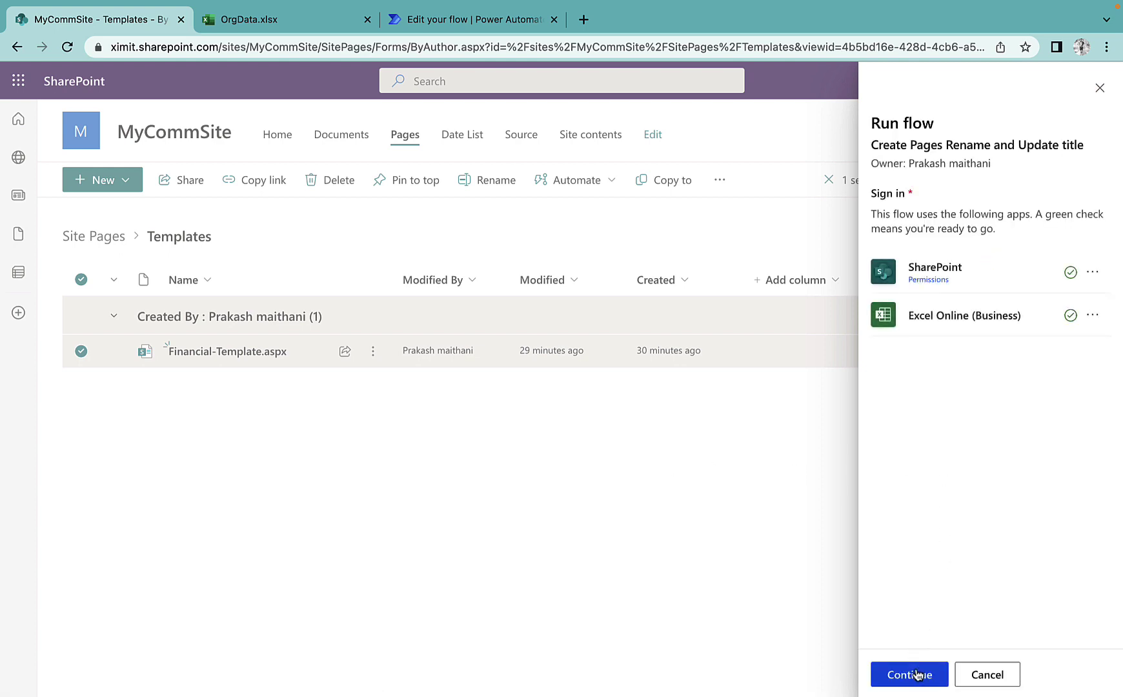
click(919, 672)
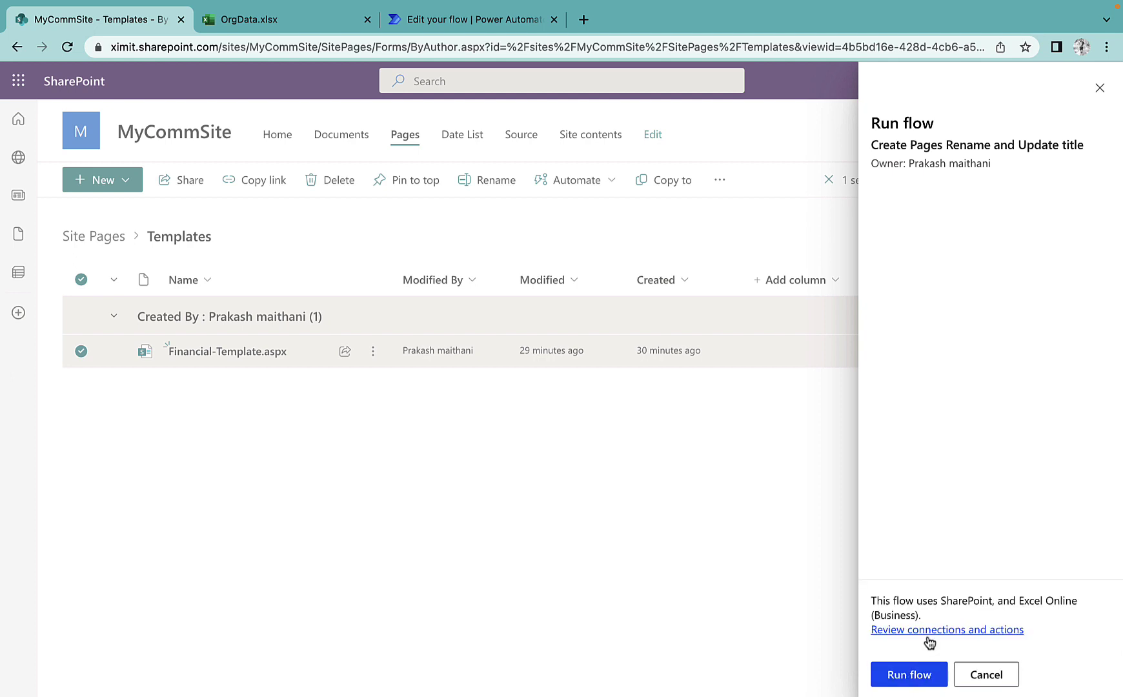
click(918, 676)
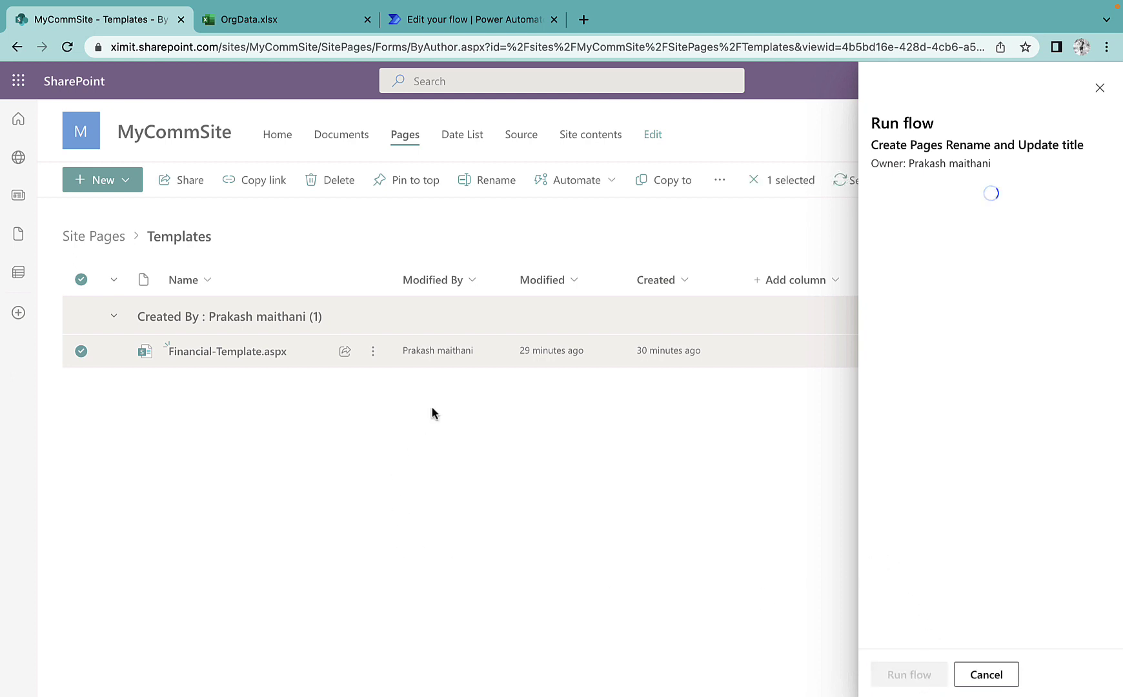
- Return to Power Automate, go to the flow's details page and open its latest run from the run history
click(456, 19)
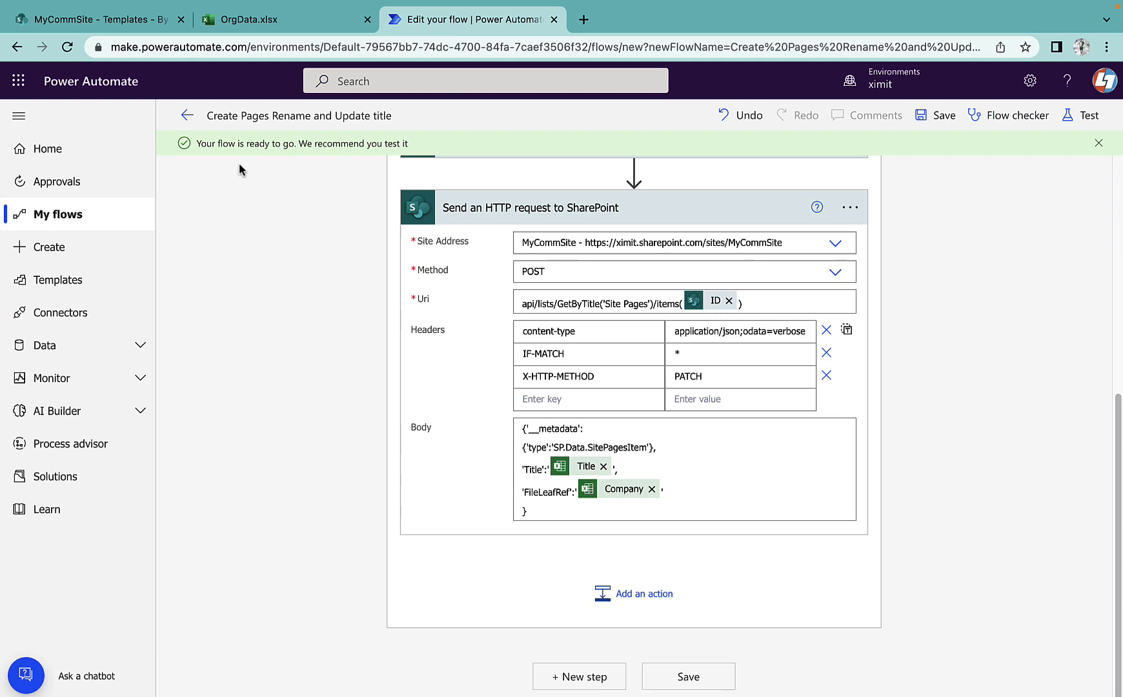
click(185, 115)
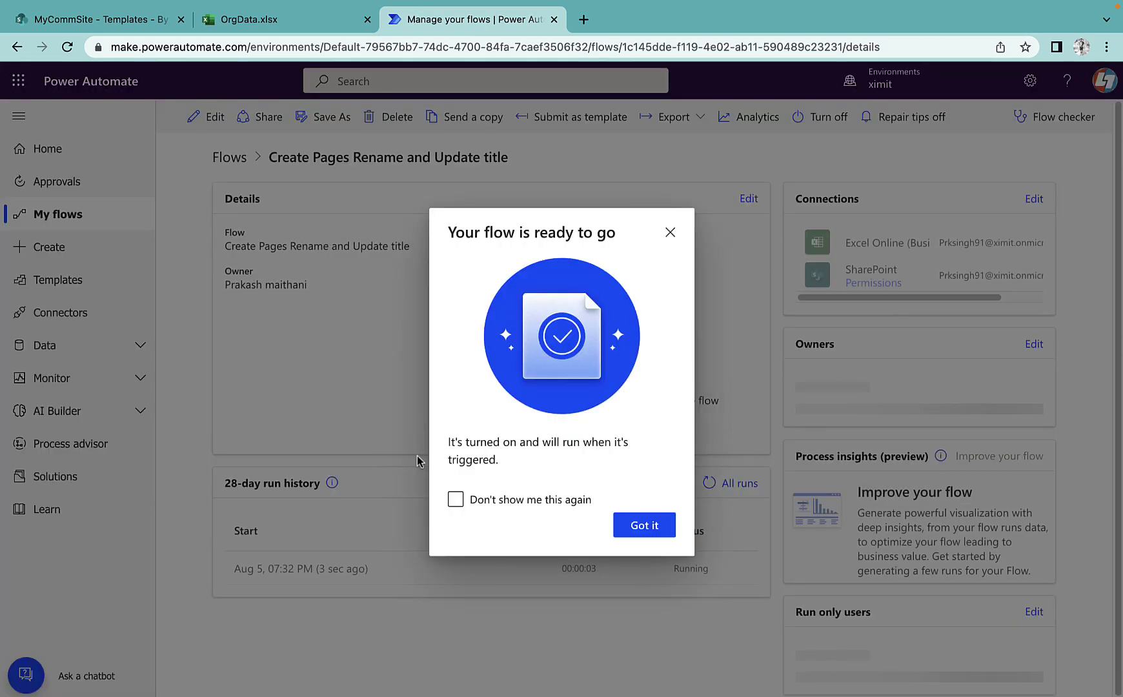
click(645, 526)
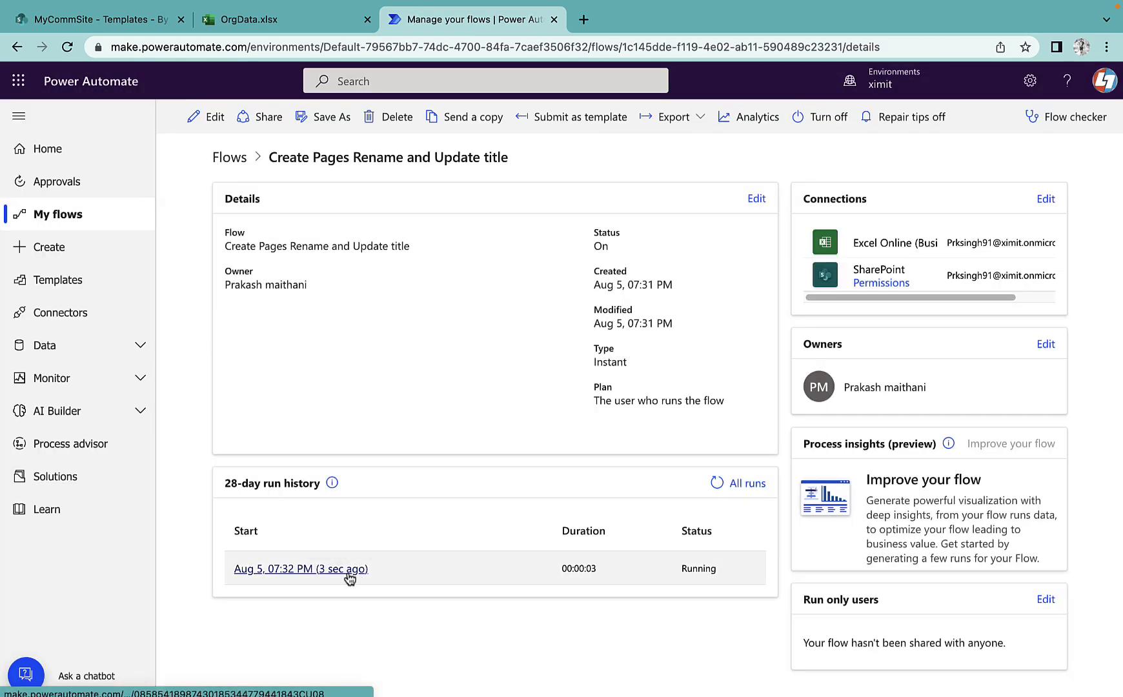
click(349, 574)
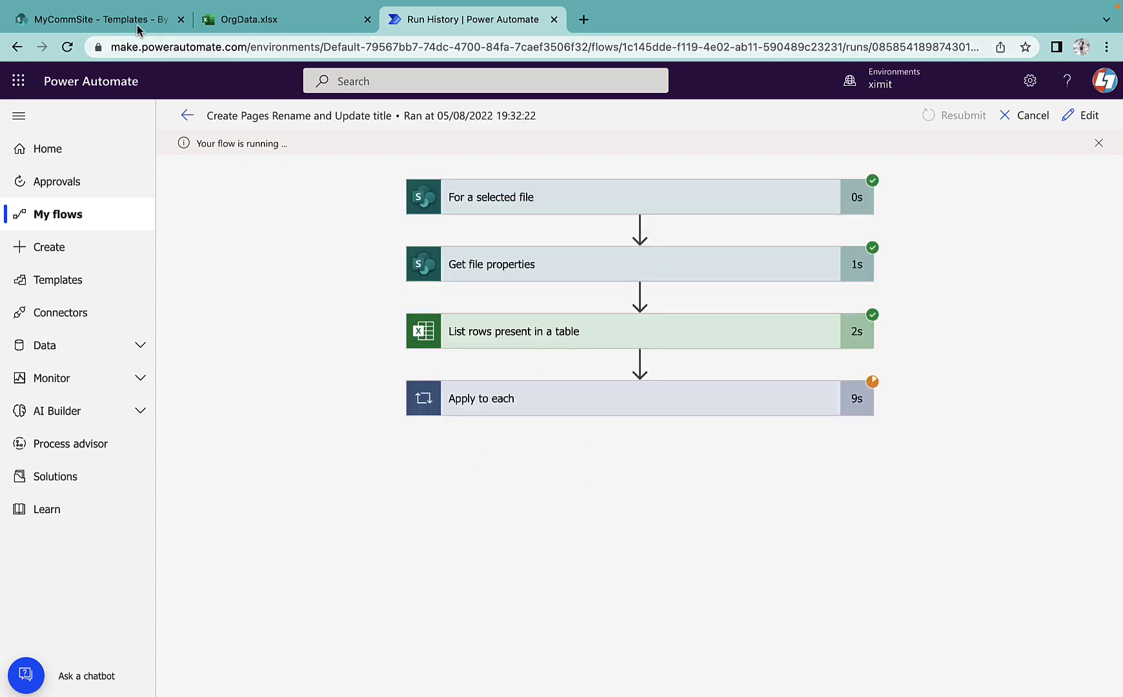
- Go to the root of the SharePoint Site Pages library and refresh it to check for the copied pages
click(103, 19)
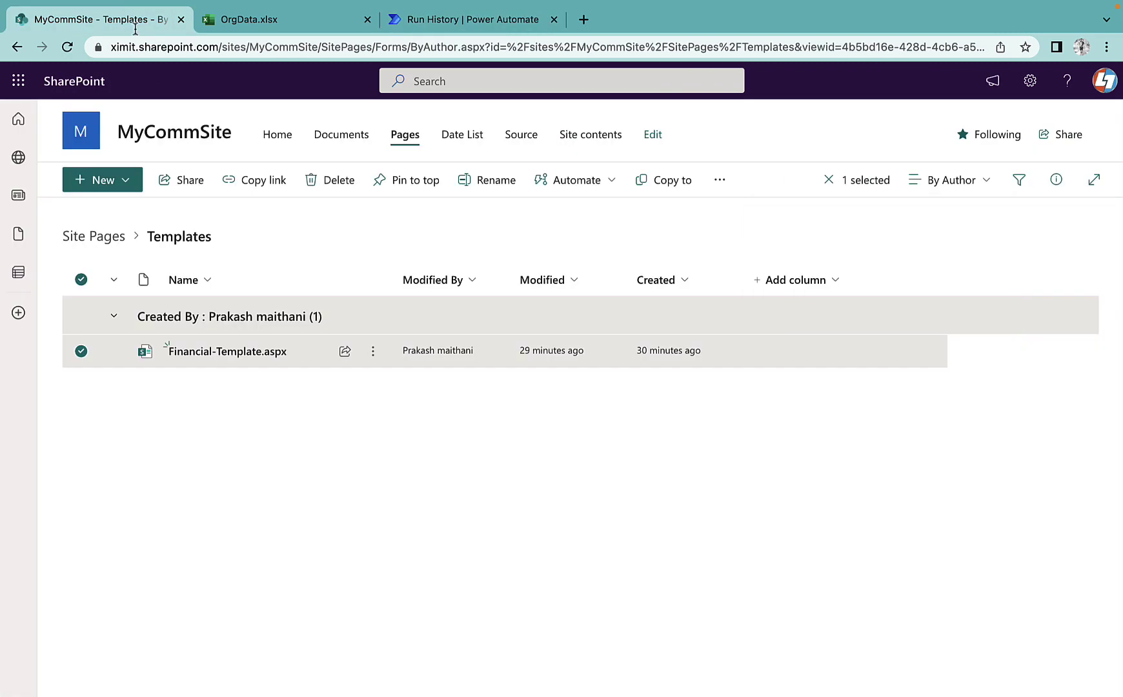
click(106, 240)
click(67, 46)
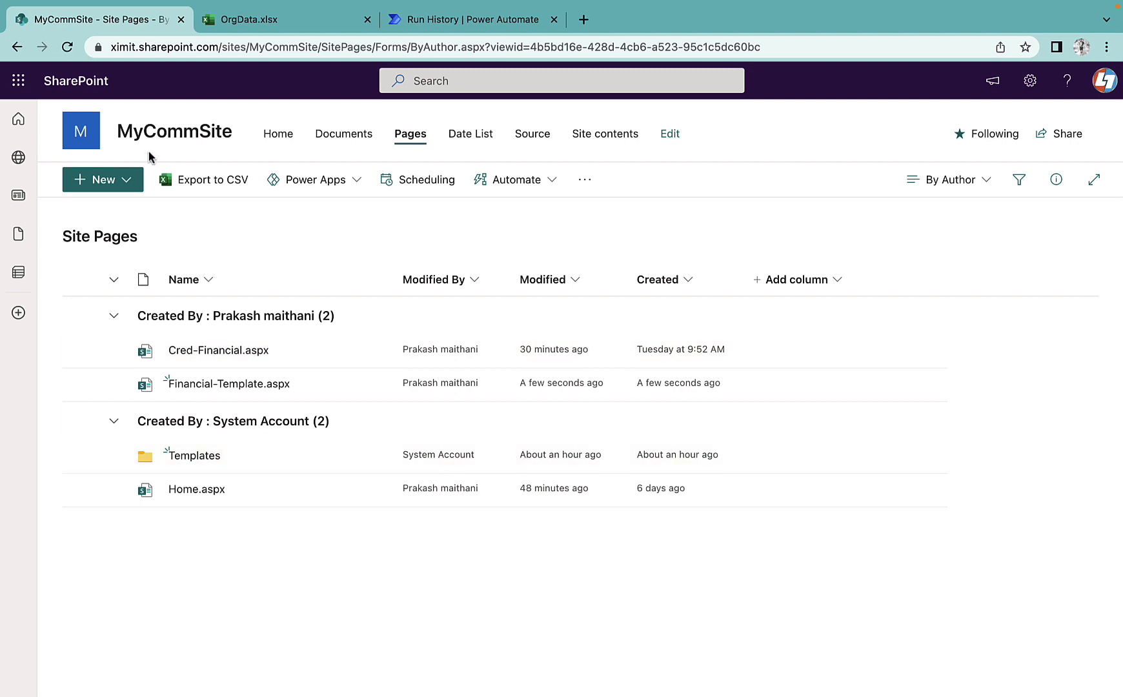
- Return to Power Automate, cancel the running flow run and open the flow for editing
key(ctrl+shift+Tab)
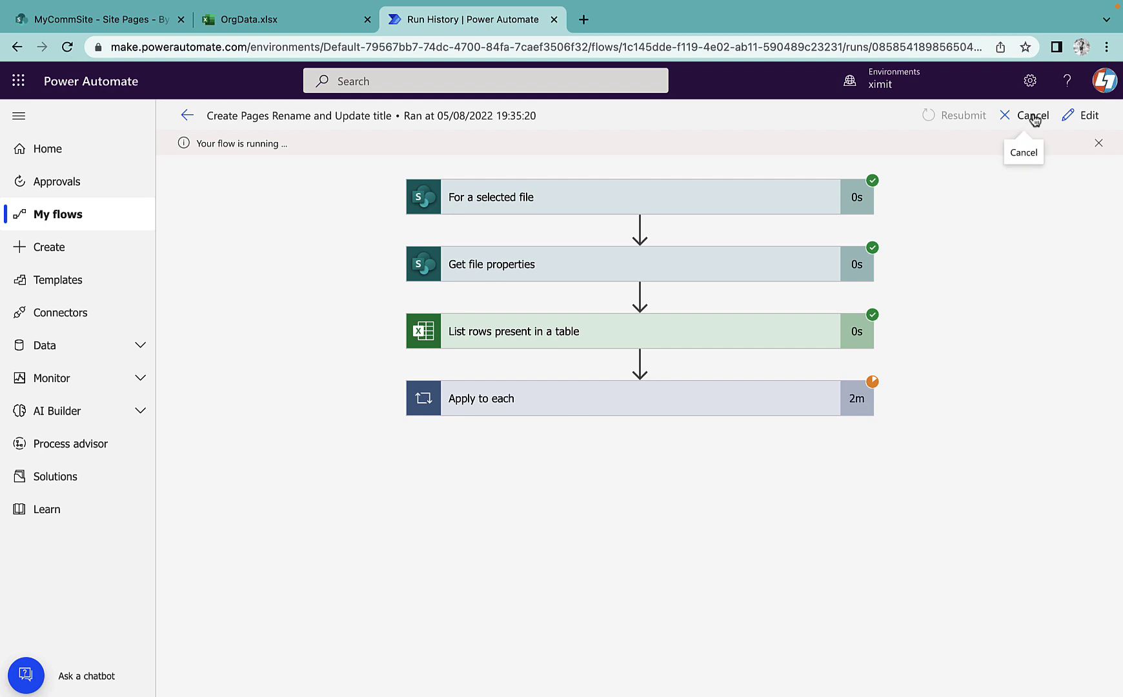
click(1034, 116)
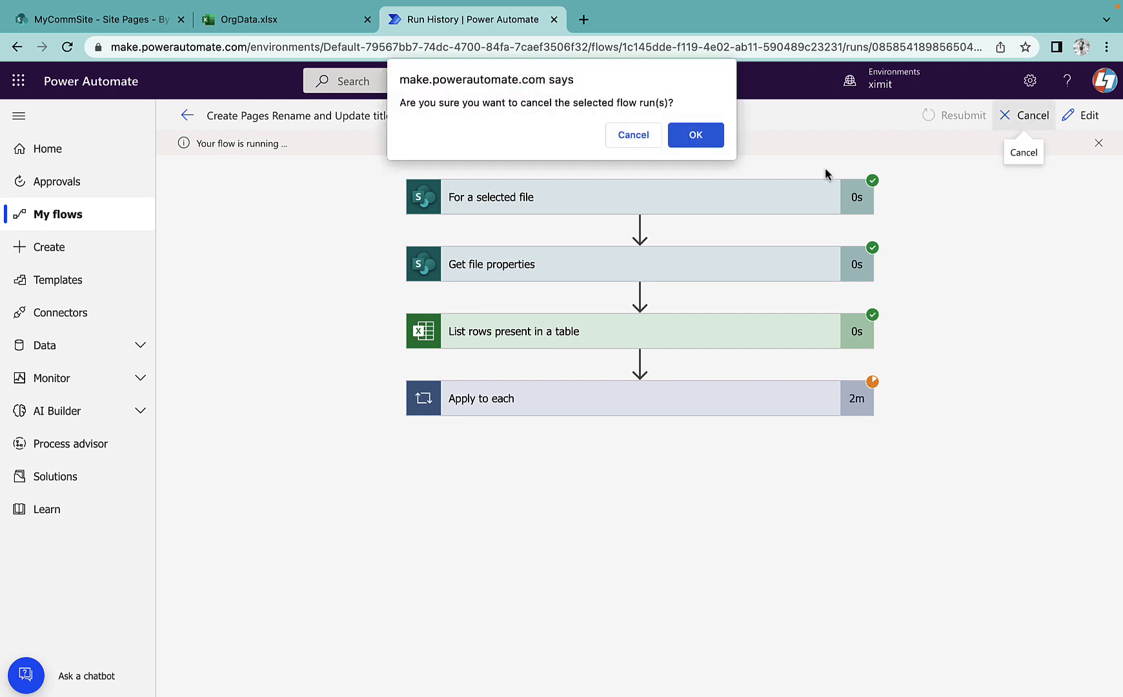
click(701, 139)
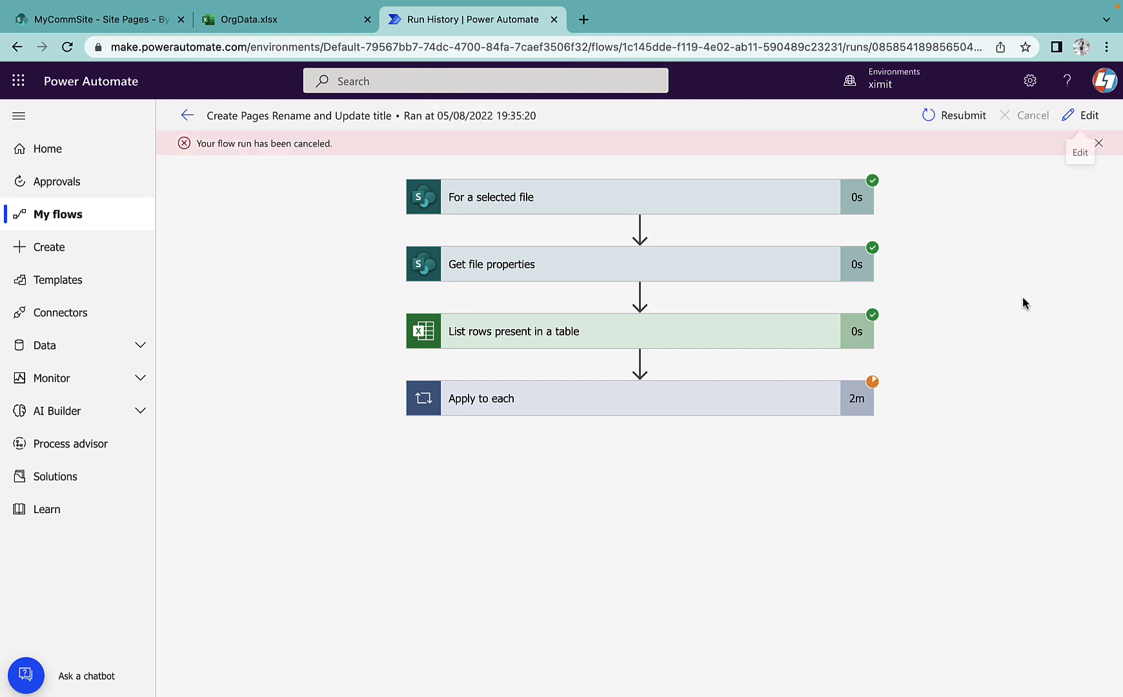
click(1081, 124)
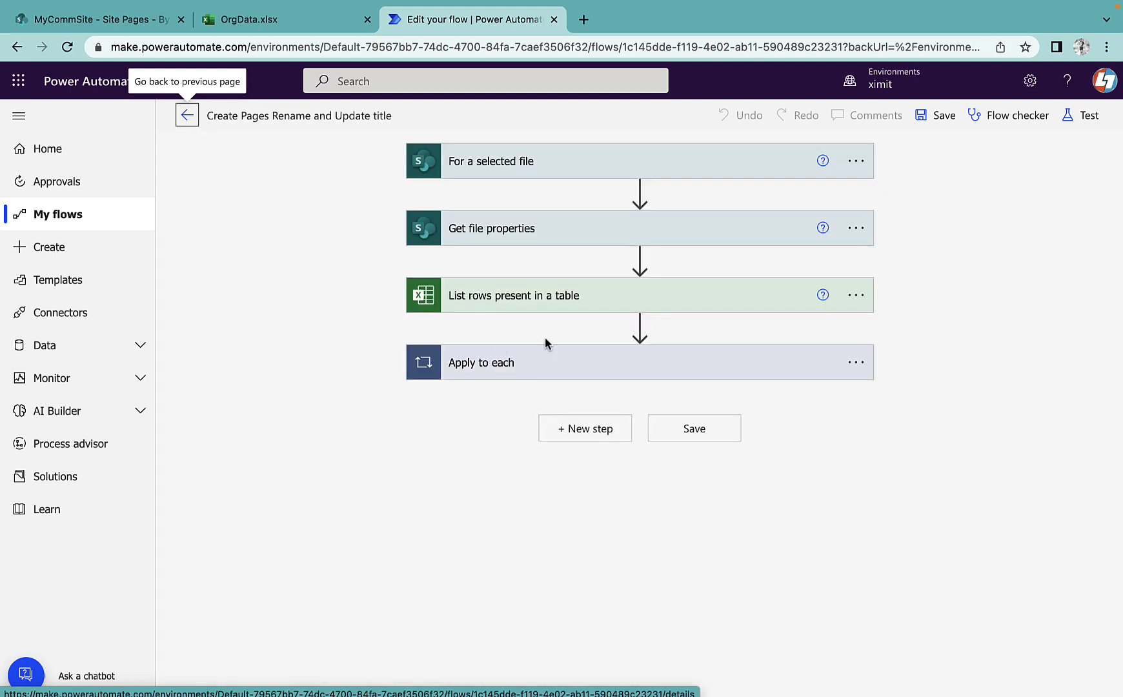
- In the Send an HTTP request to SharePoint action inside Apply to each, correct the Uri's beginning to _api/lists and save the flow
click(552, 374)
scroll(554, 378, down, 1)
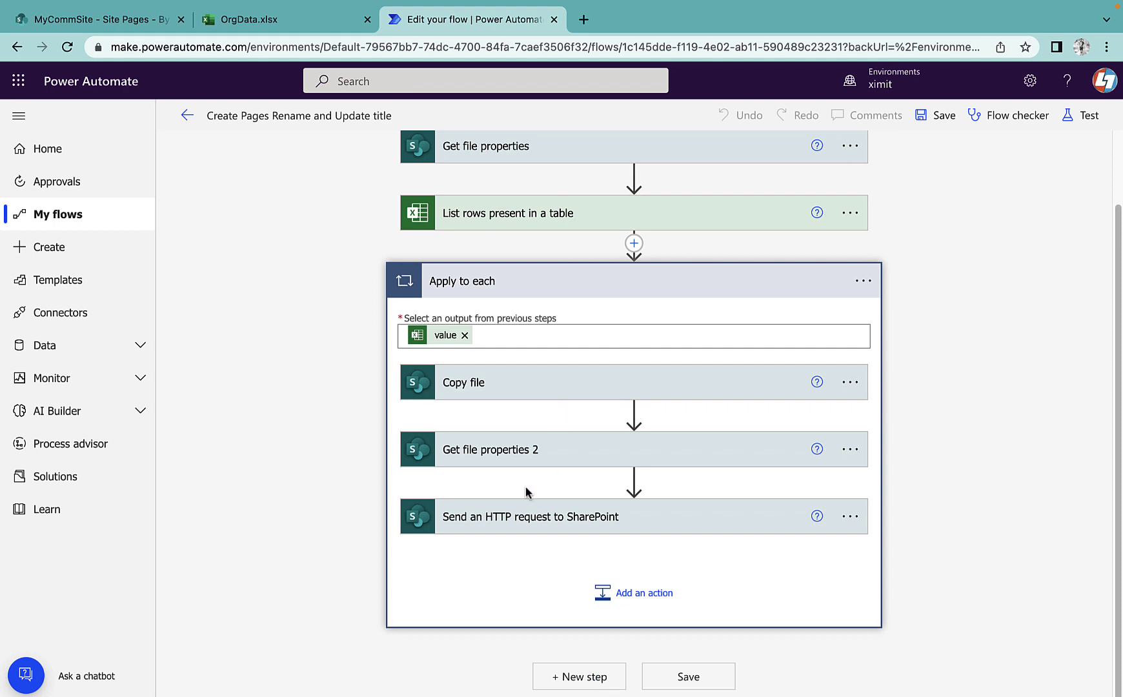
click(542, 523)
scroll(597, 463, down, 2)
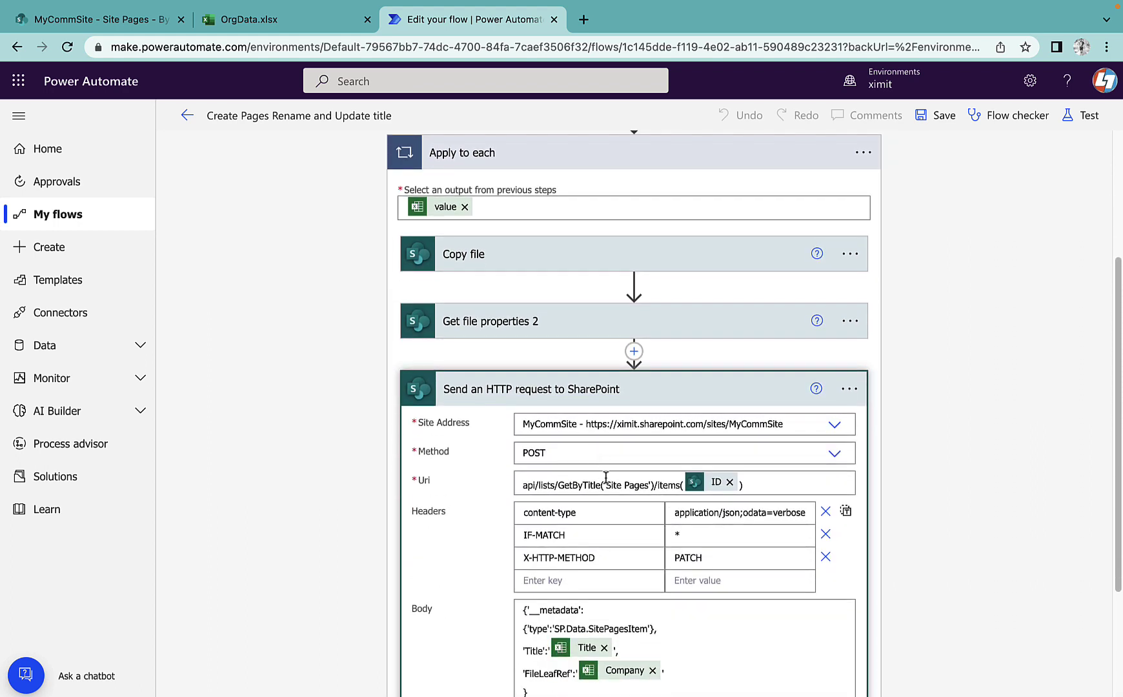
click(530, 485)
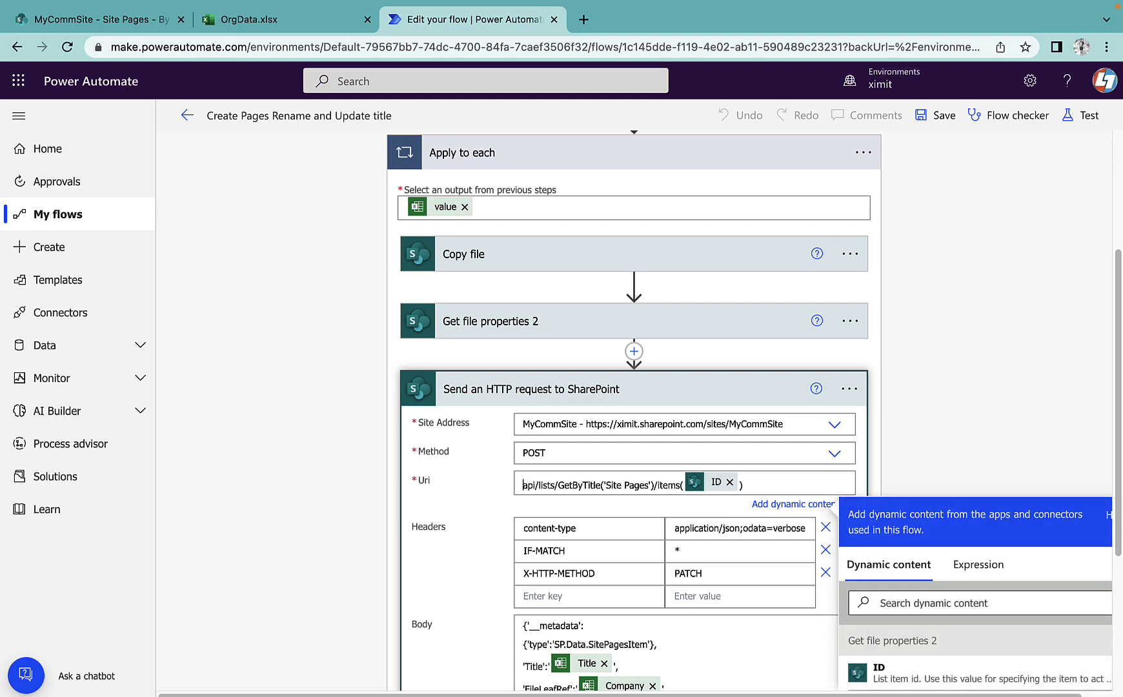
text(_)
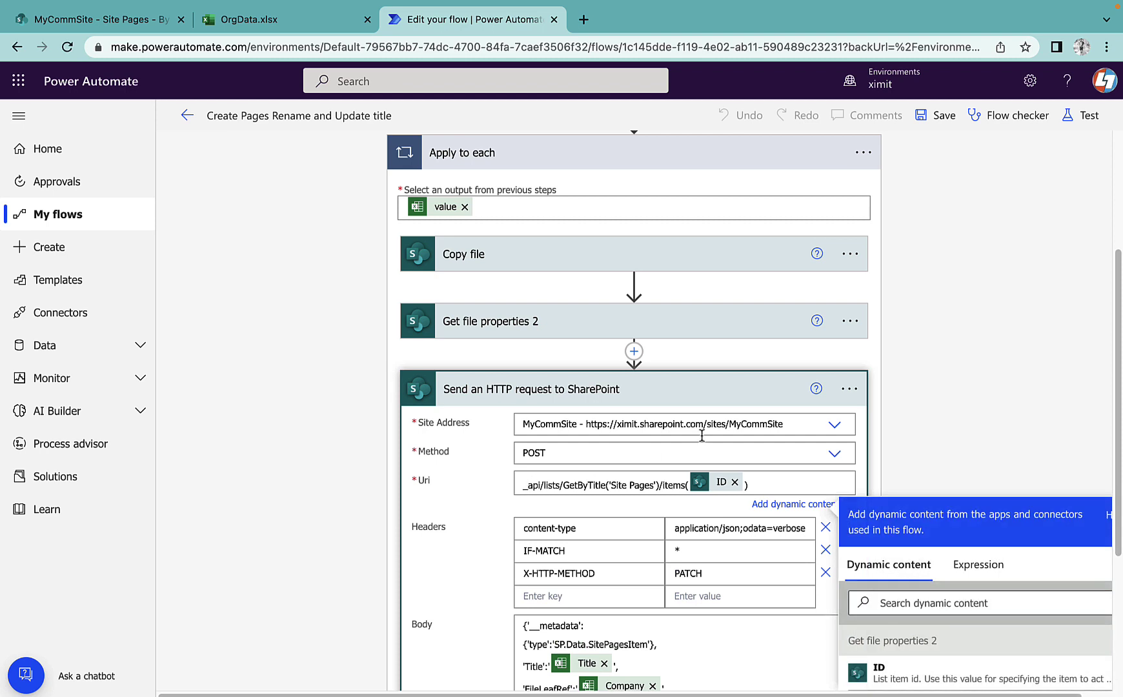
click(1031, 266)
click(942, 116)
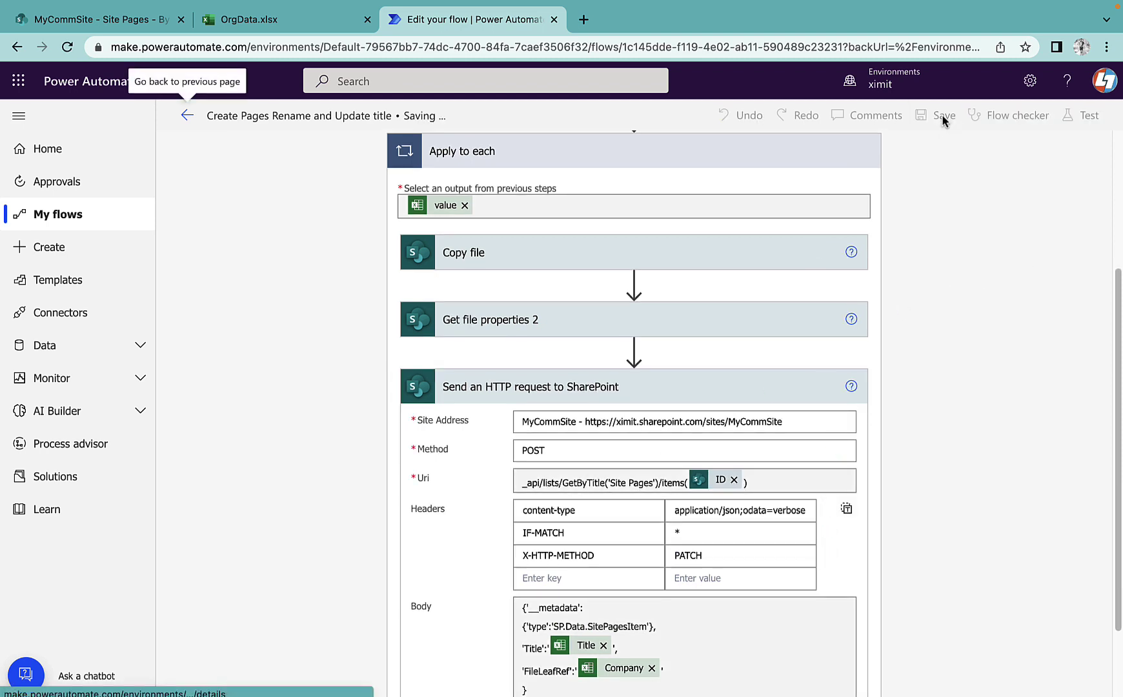
- Switch to the SharePoint Site Pages library, refresh it and delete the copied Financial-Template.aspx from the library root
click(97, 19)
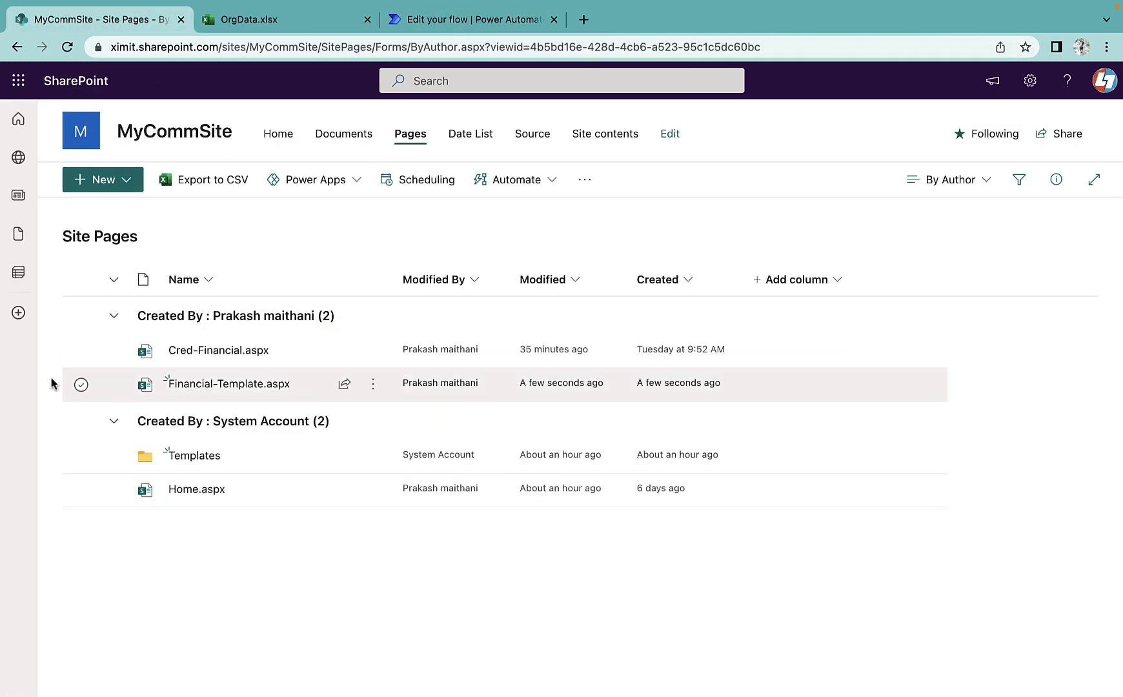
click(68, 46)
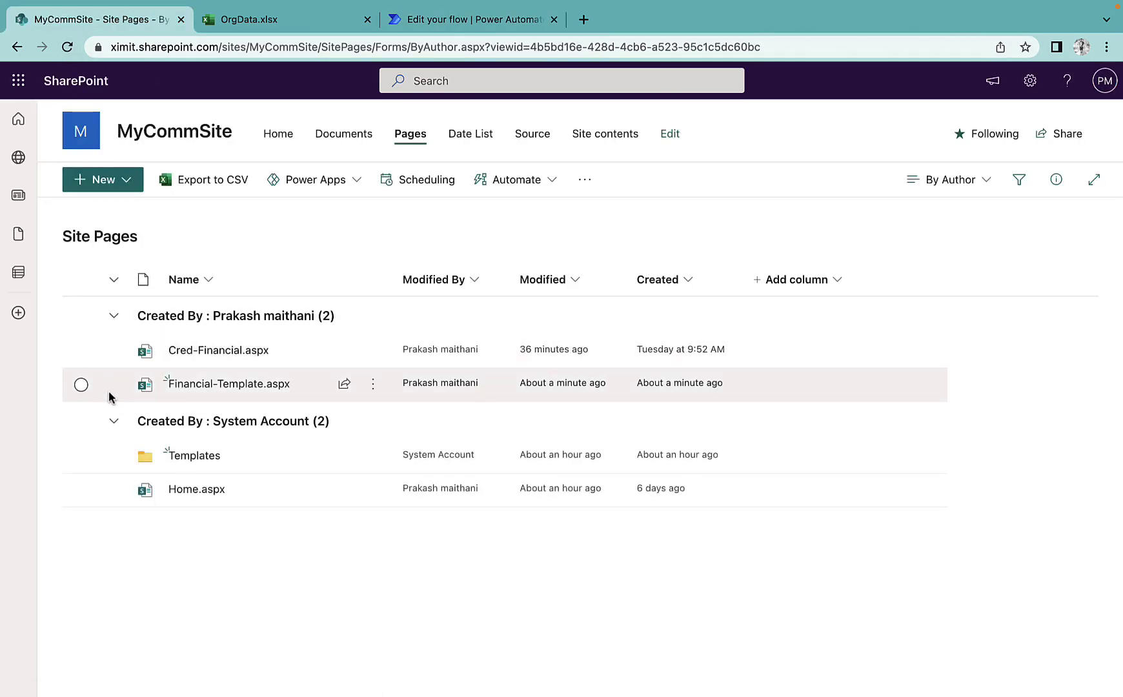
click(81, 385)
click(344, 181)
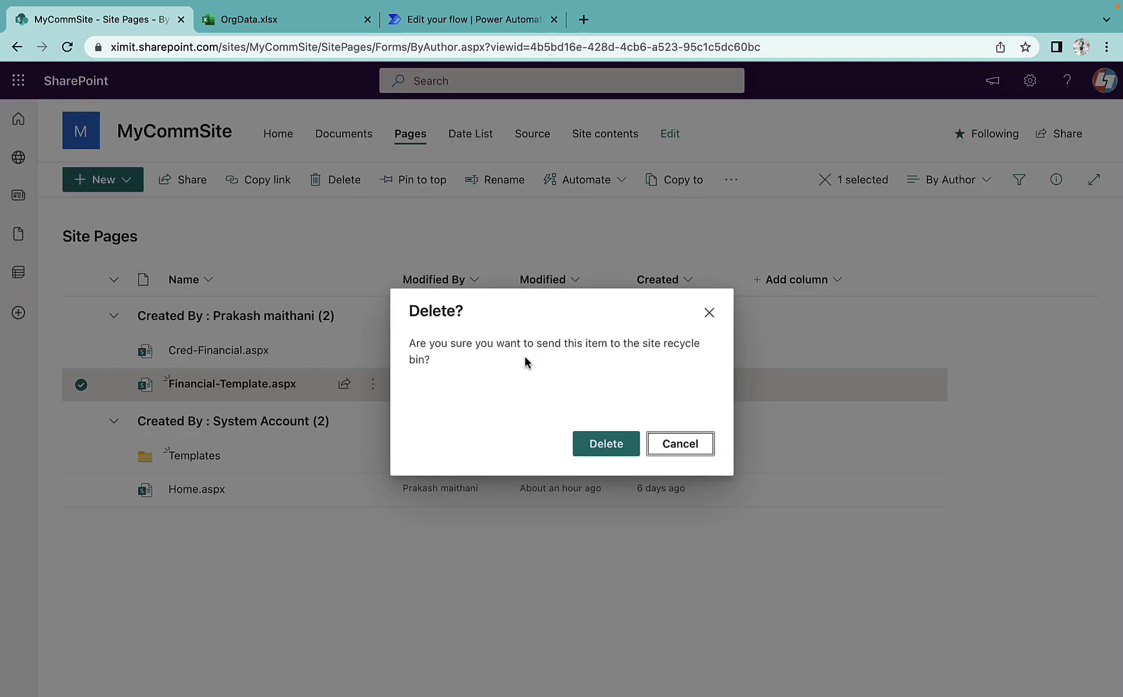
click(607, 443)
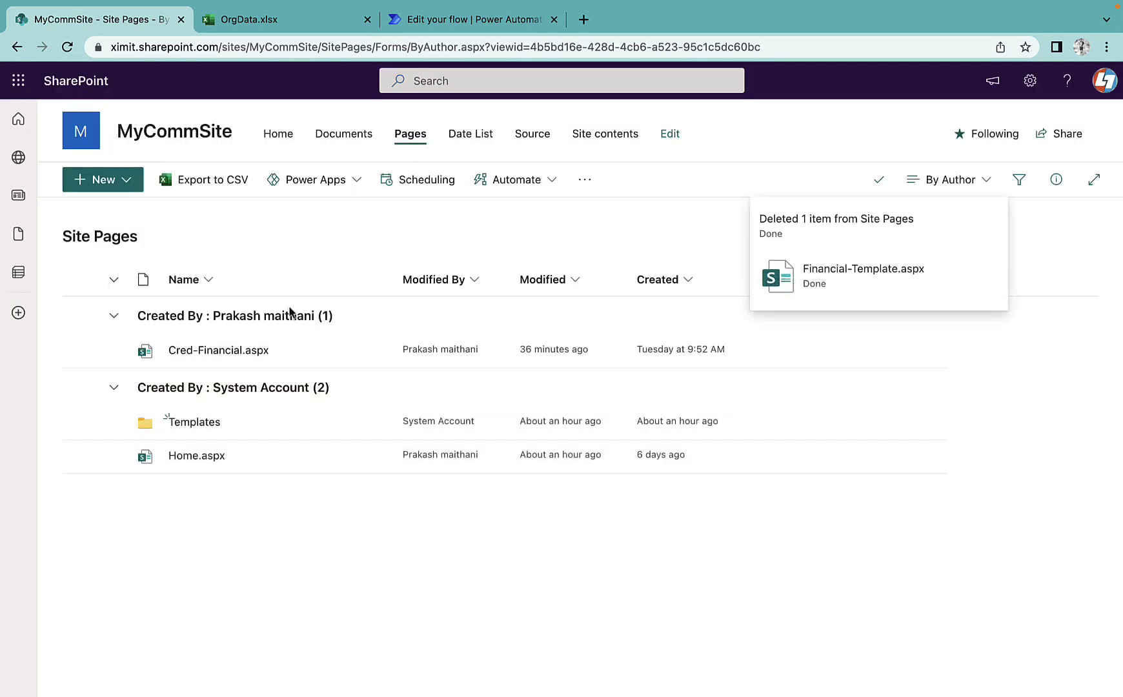
- Run the Create Pages Rename and Update title flow on Financial-Template.aspx in the Templates folder, clearing the file selection once it starts
click(195, 422)
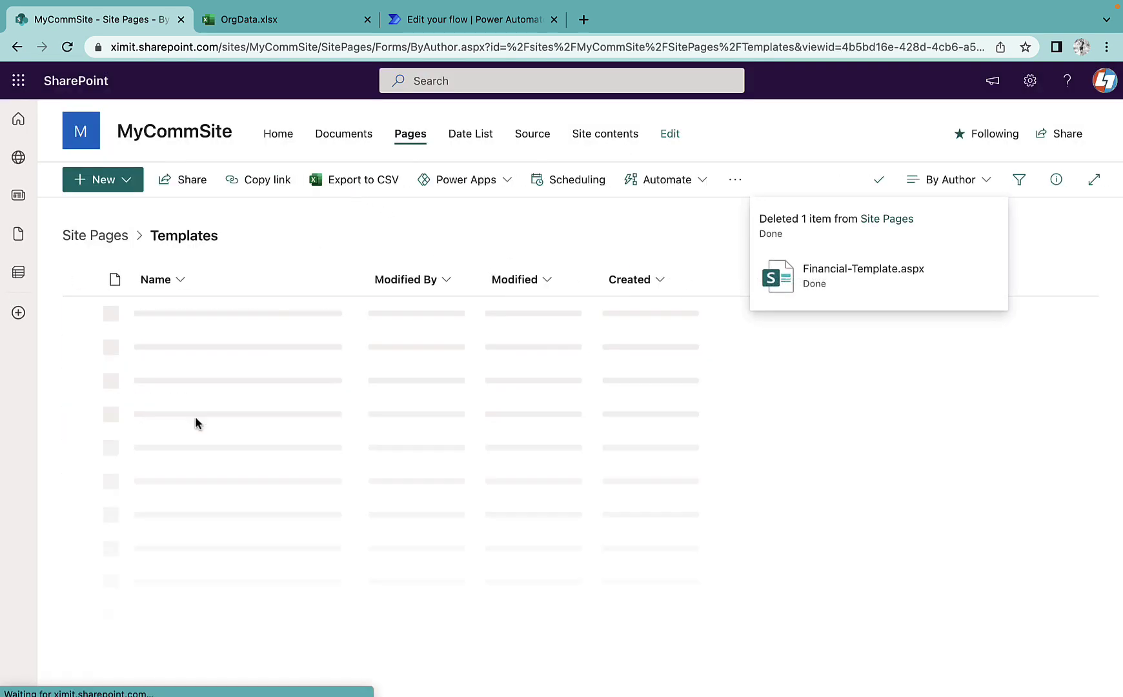
click(68, 47)
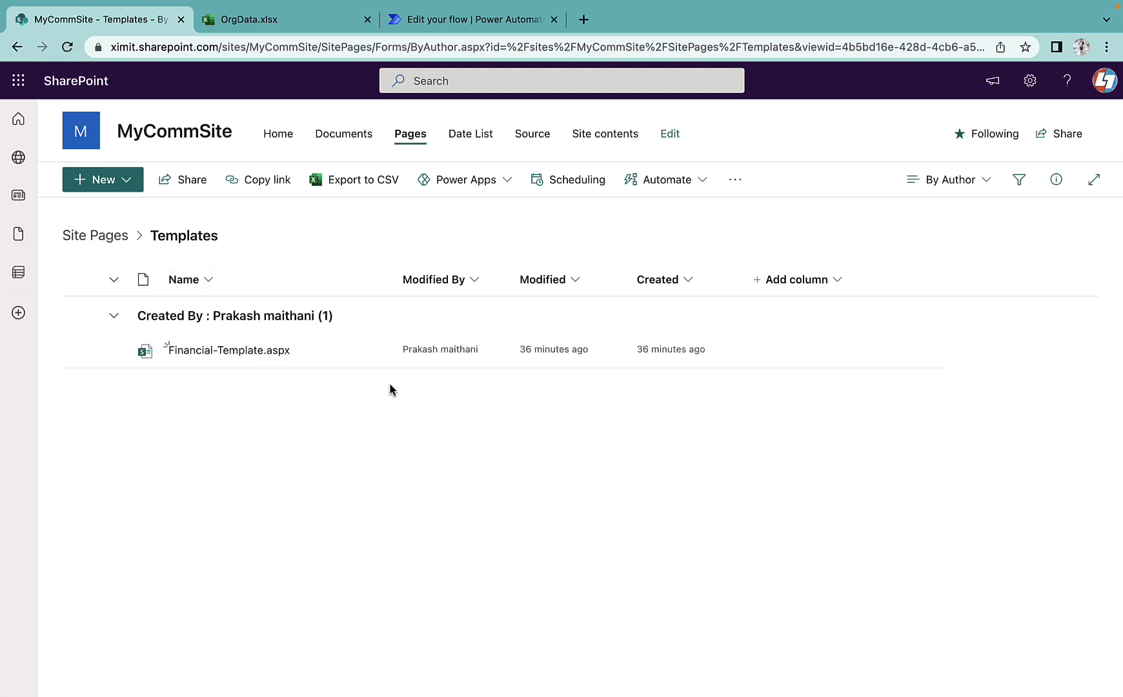
click(372, 350)
mouse_move(463, 467)
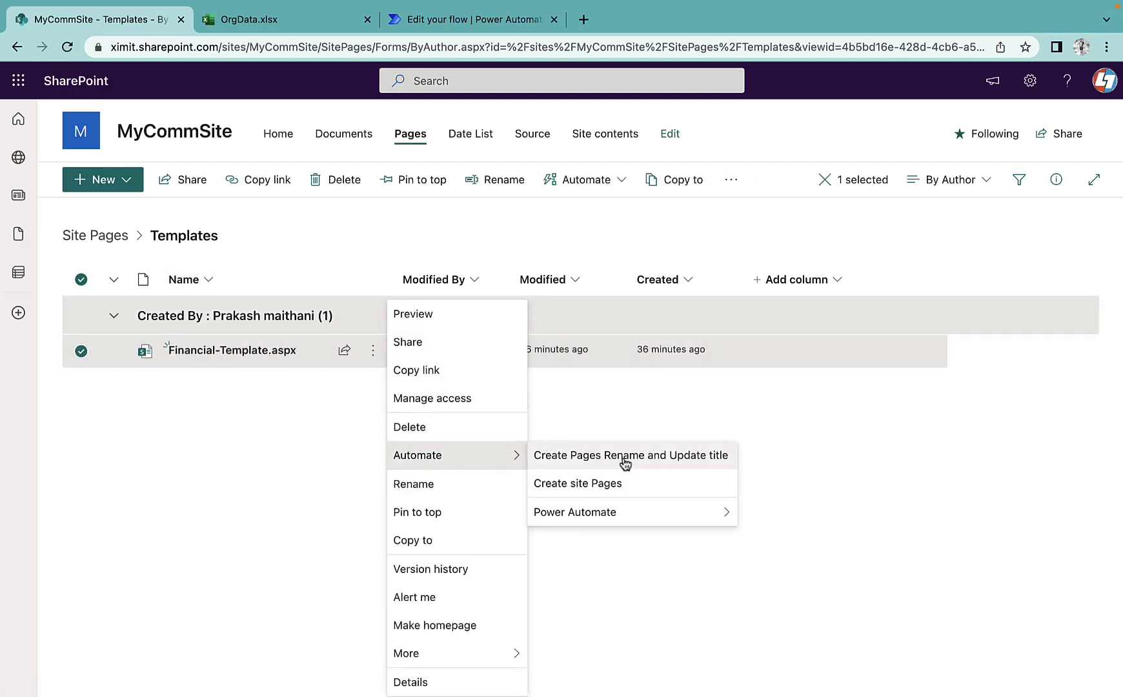
click(625, 462)
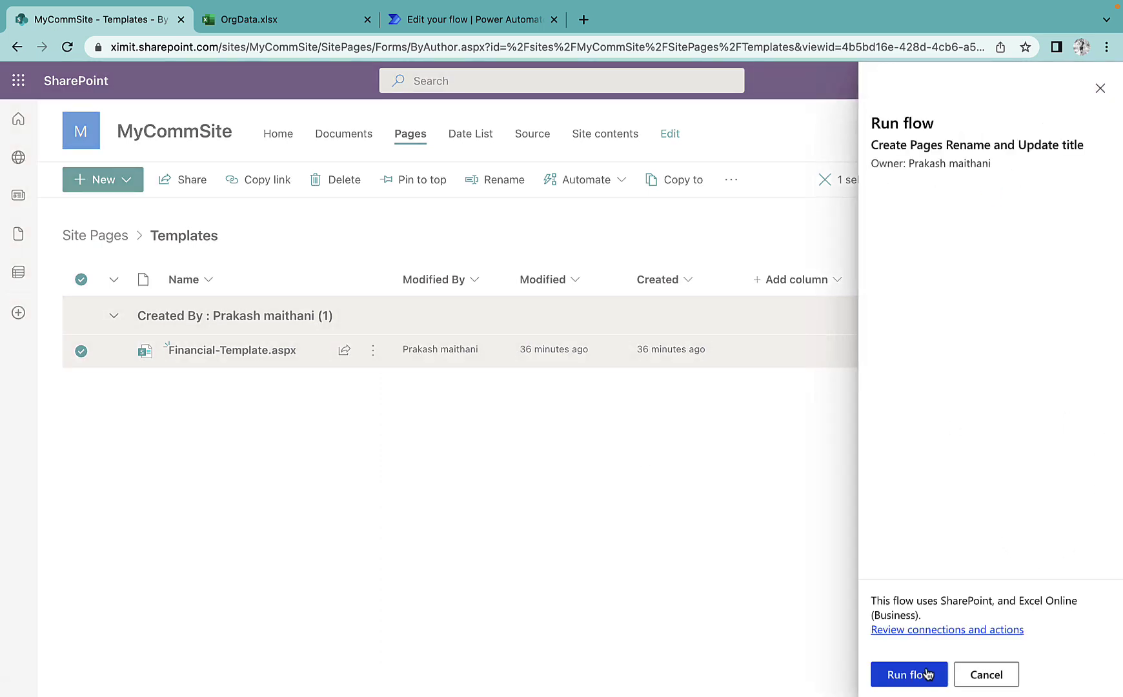
click(910, 674)
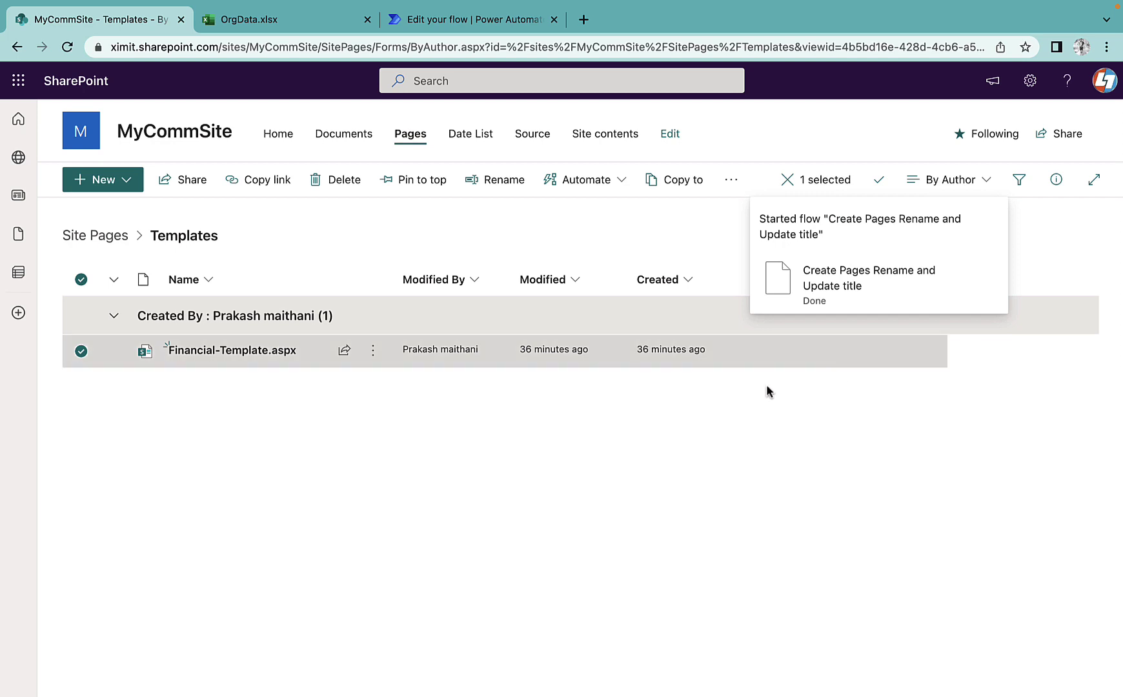
click(82, 280)
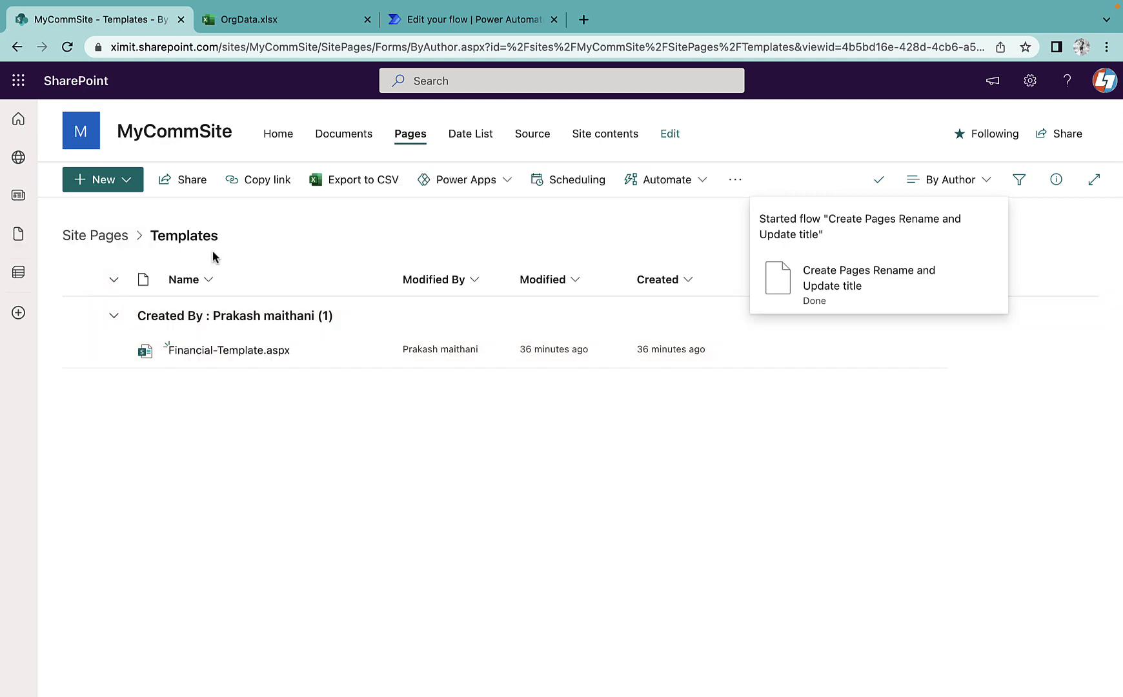
- Go back to the root of Site Pages and refresh the library to check for newly created and renamed pages
click(67, 47)
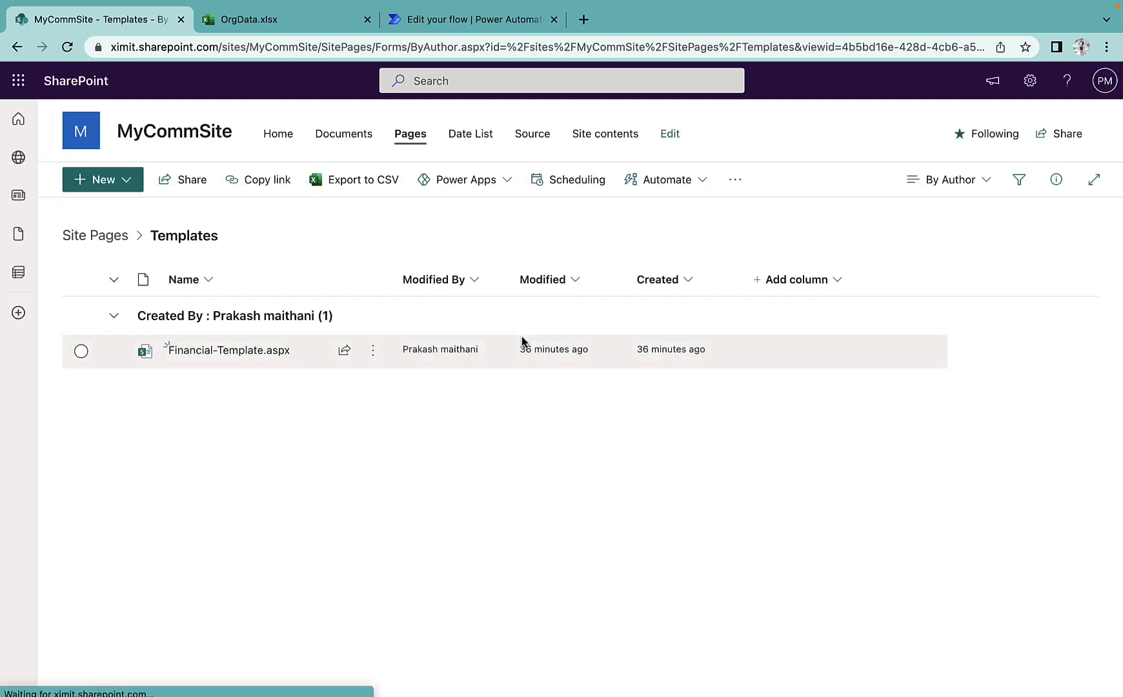
click(95, 236)
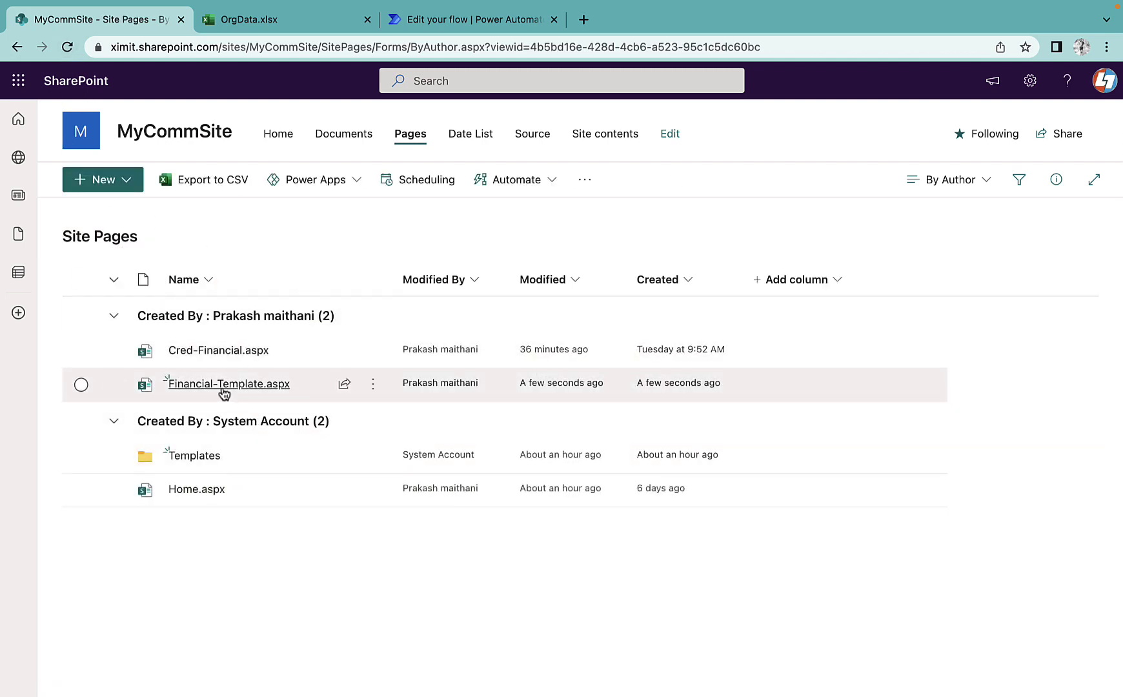
mouse_move(220, 389)
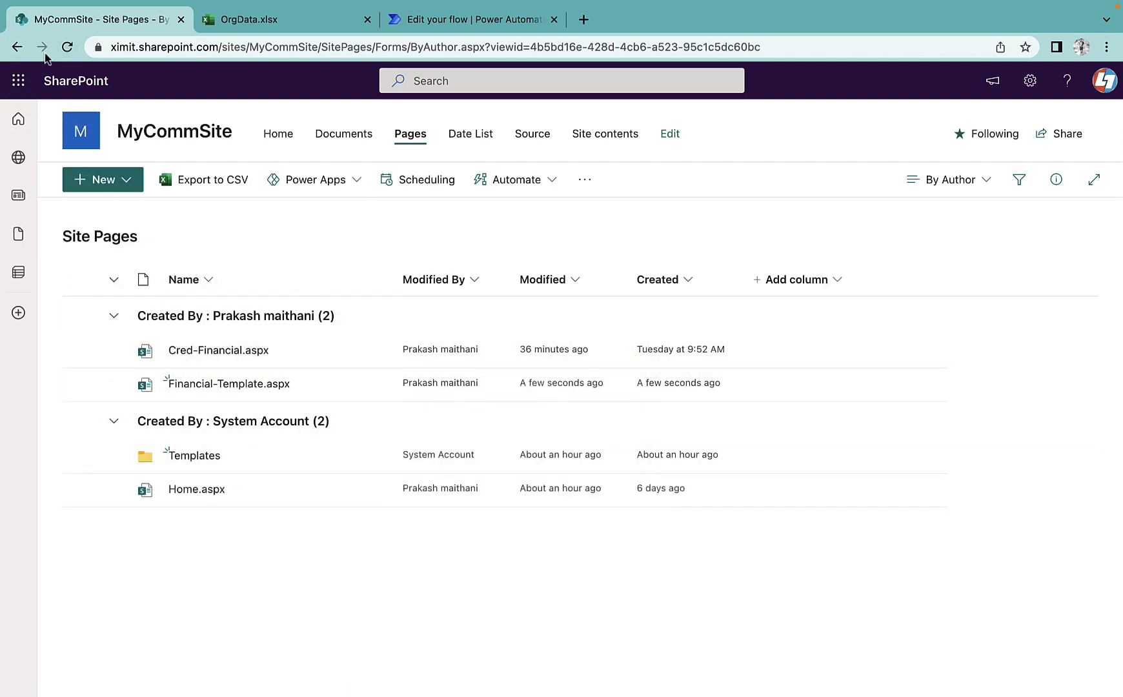
click(67, 47)
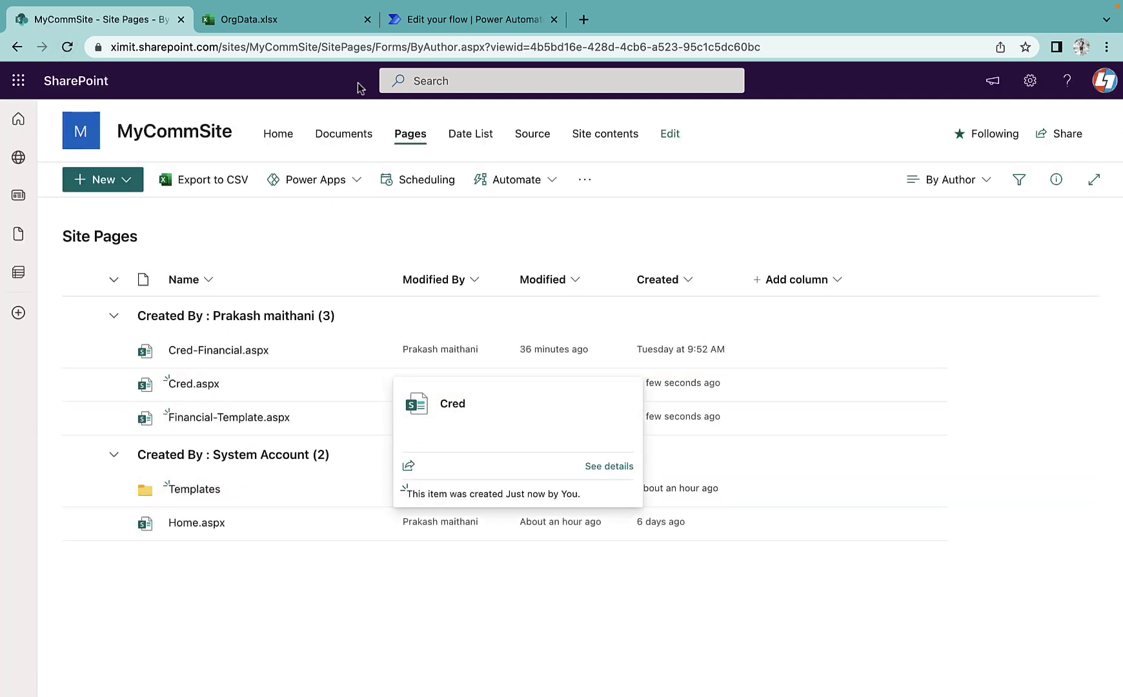
- Switch to Power Automate, leave the flow editor, open the latest run and expand its Apply to each loop
click(475, 19)
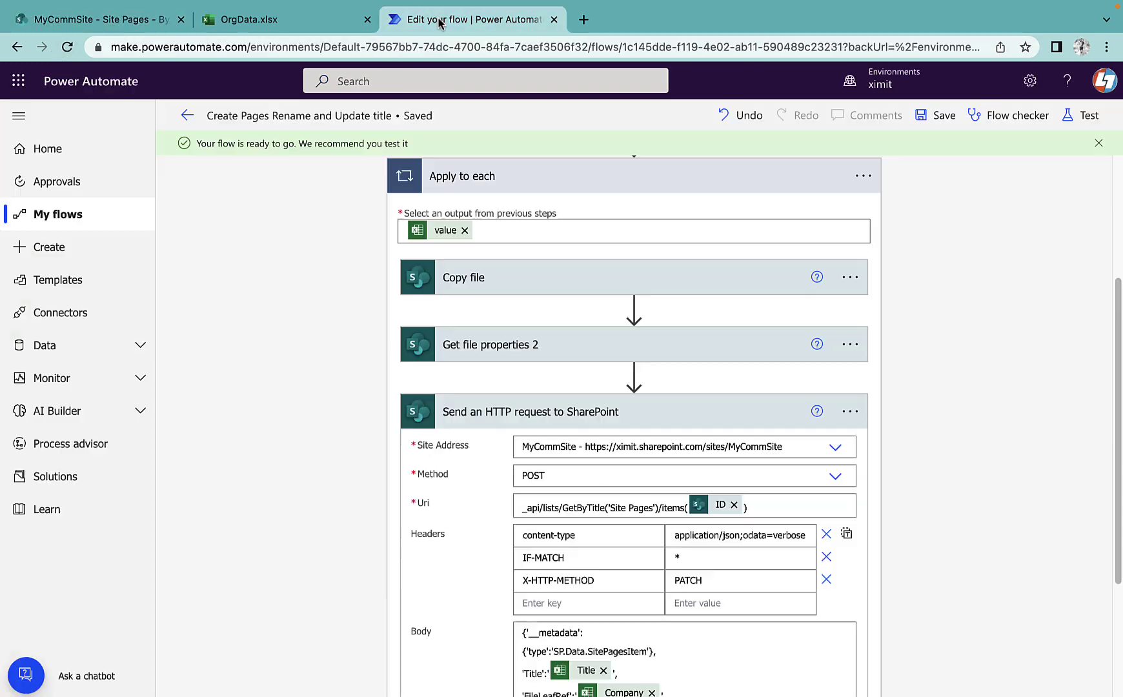
click(188, 116)
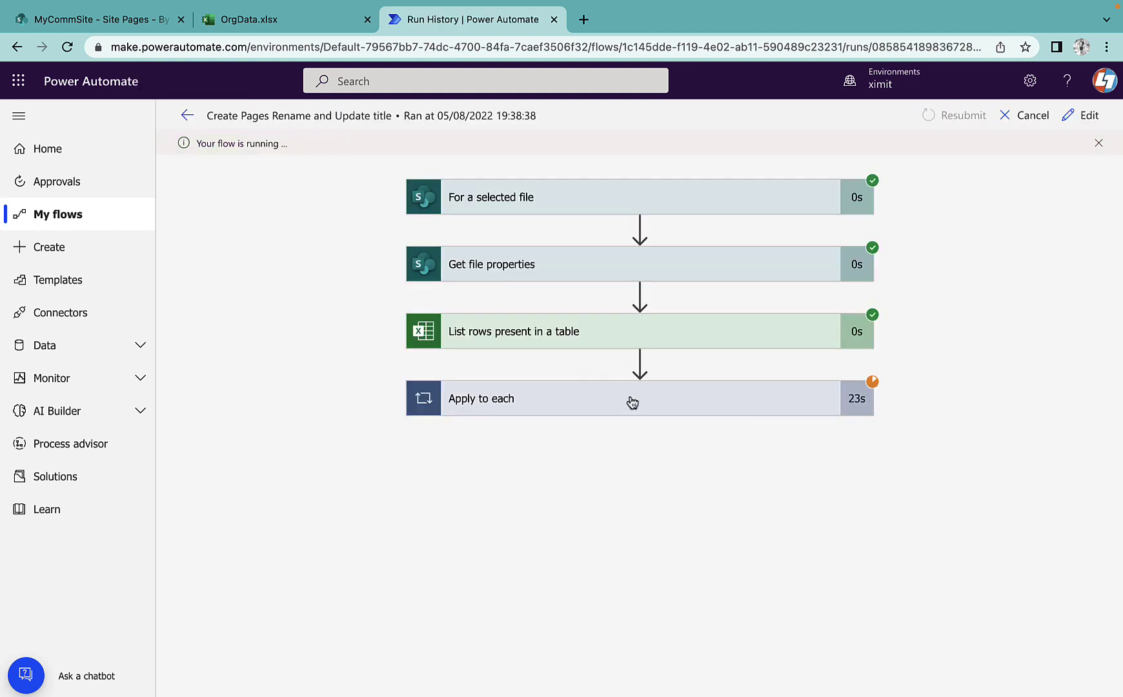
click(622, 406)
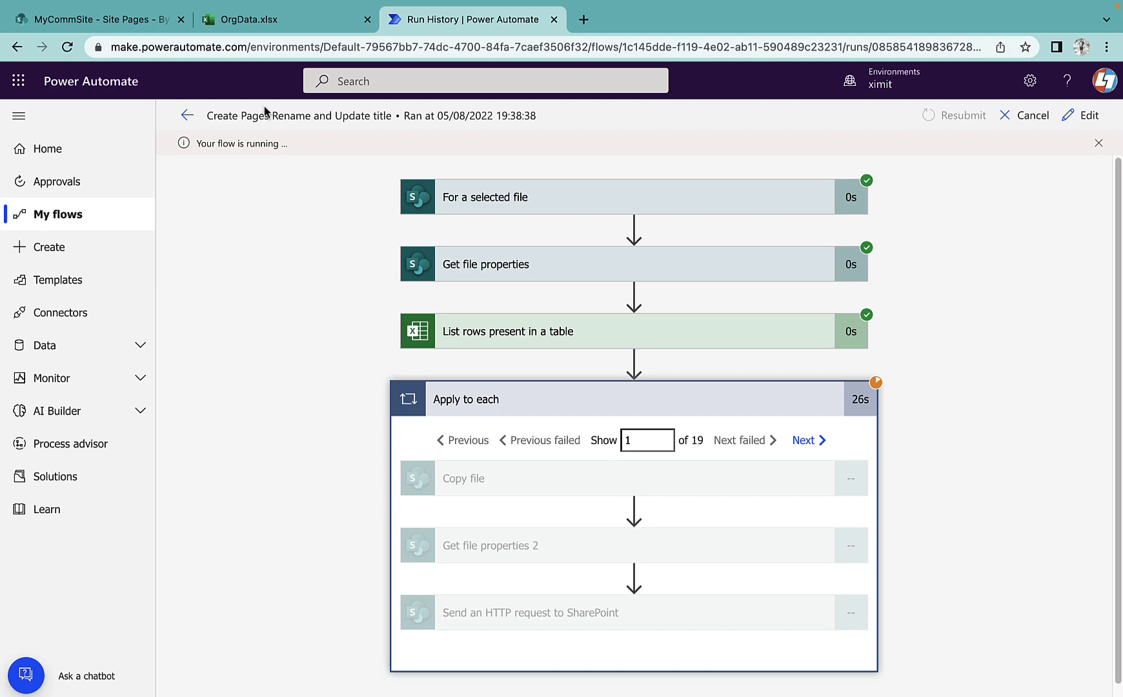
- Refresh the SharePoint Site Pages library, open Cred.aspx to inspect its title and content, and close the page
click(90, 21)
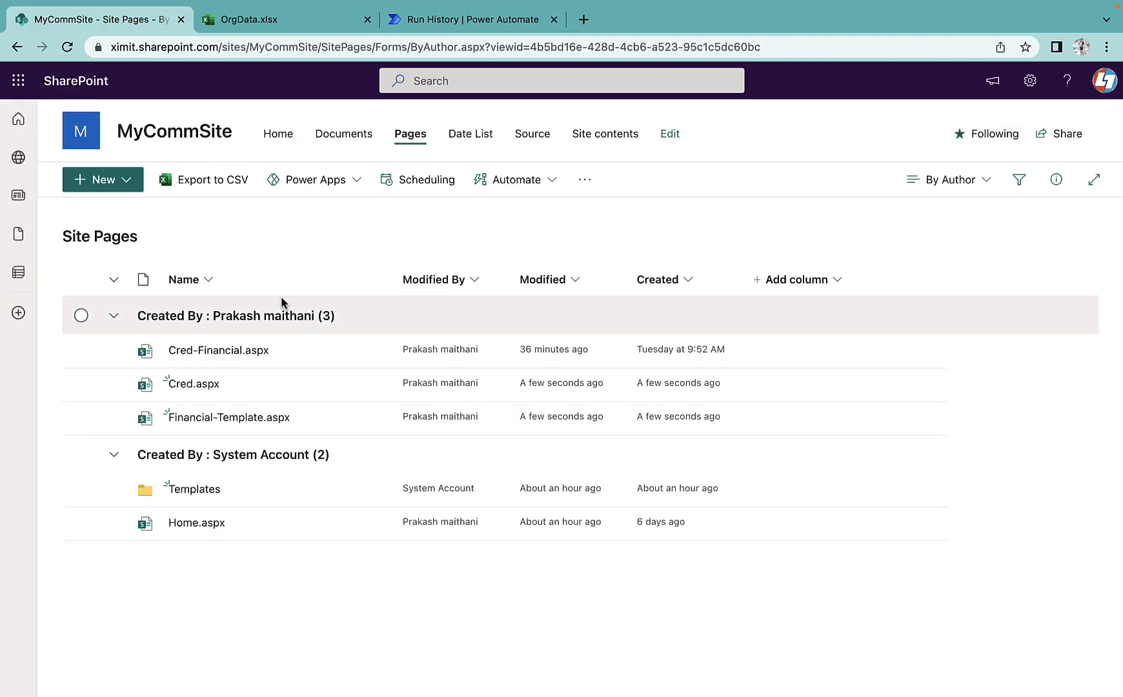
click(68, 47)
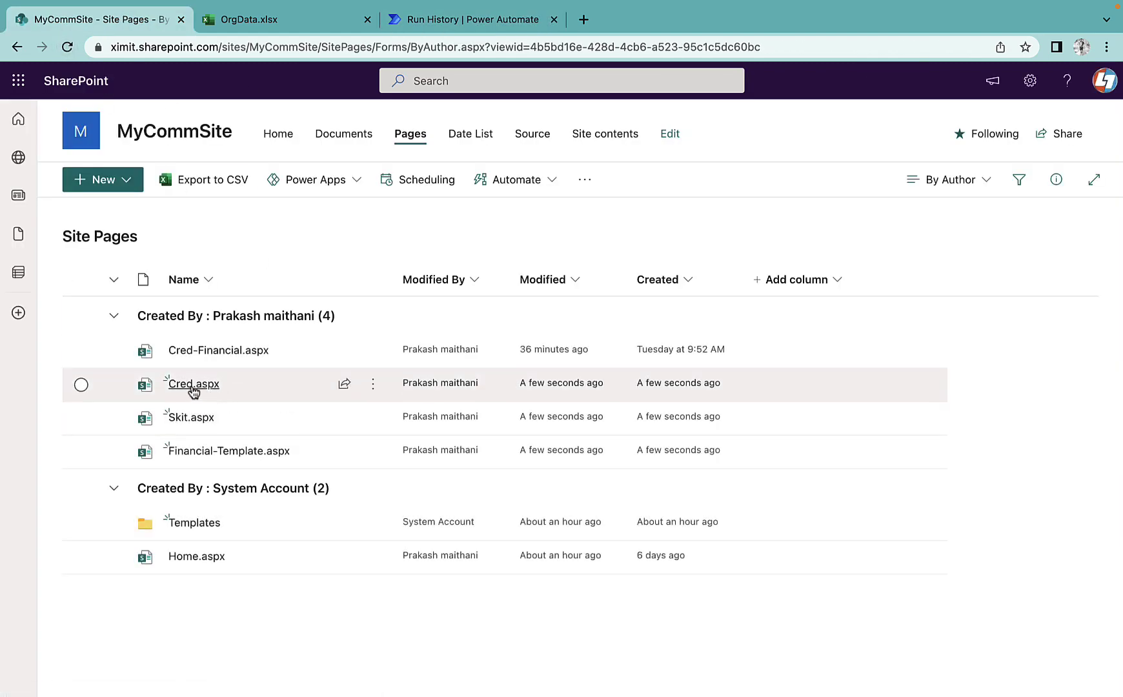
click(193, 385)
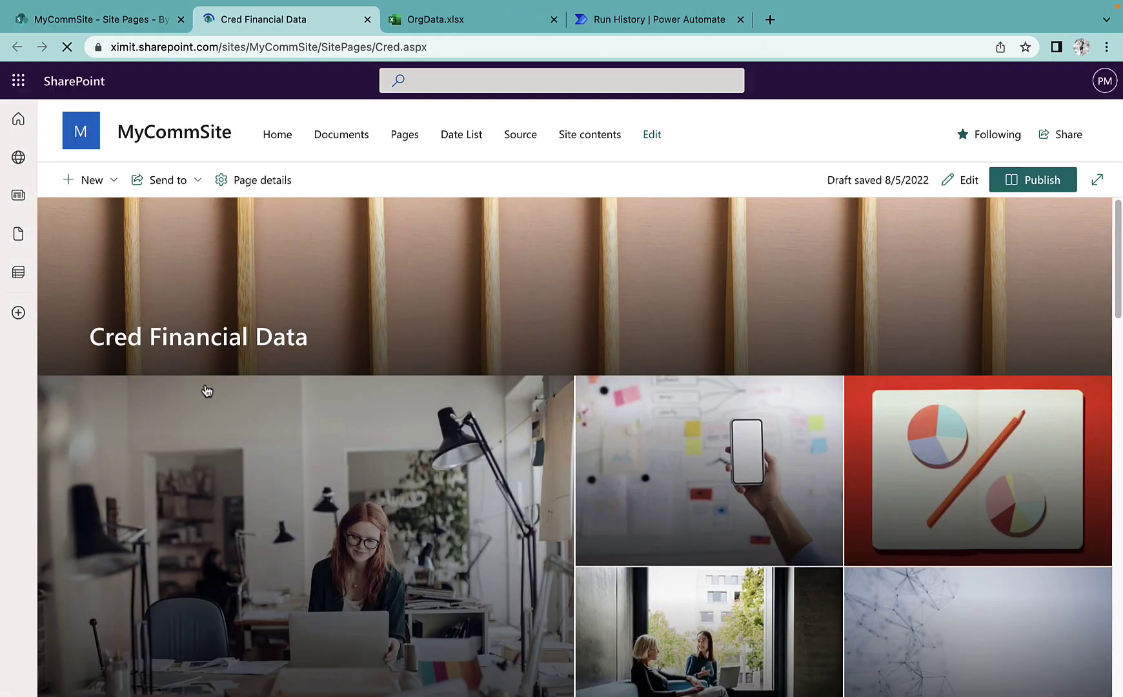
scroll(539, 423, down, 15)
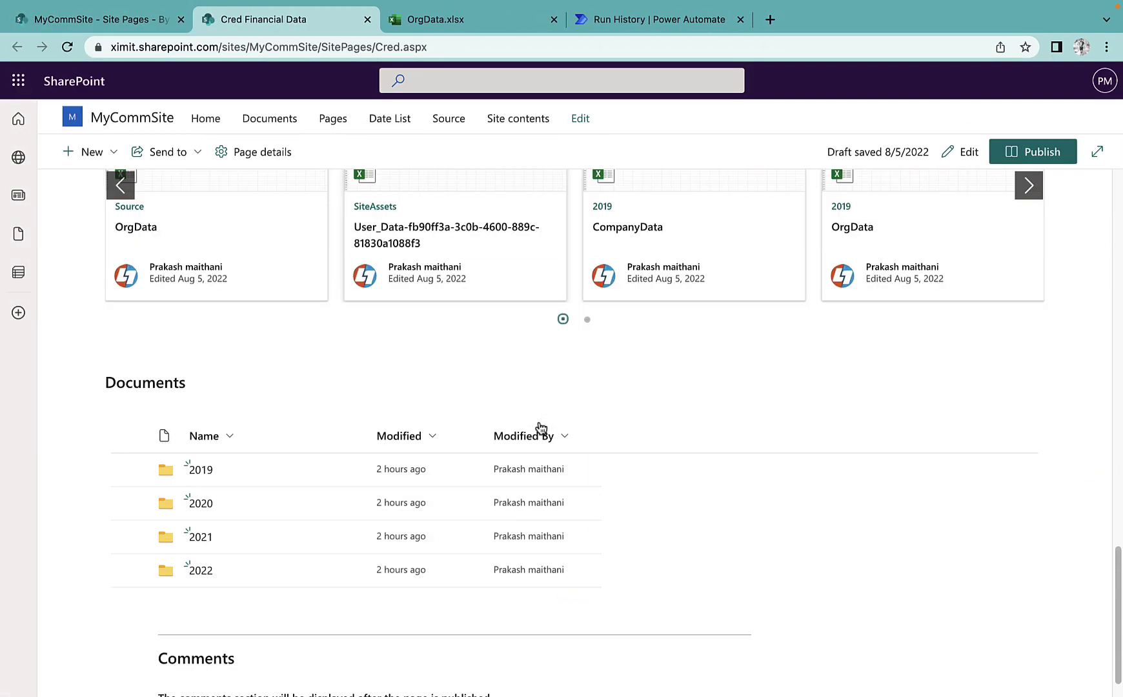
click(367, 19)
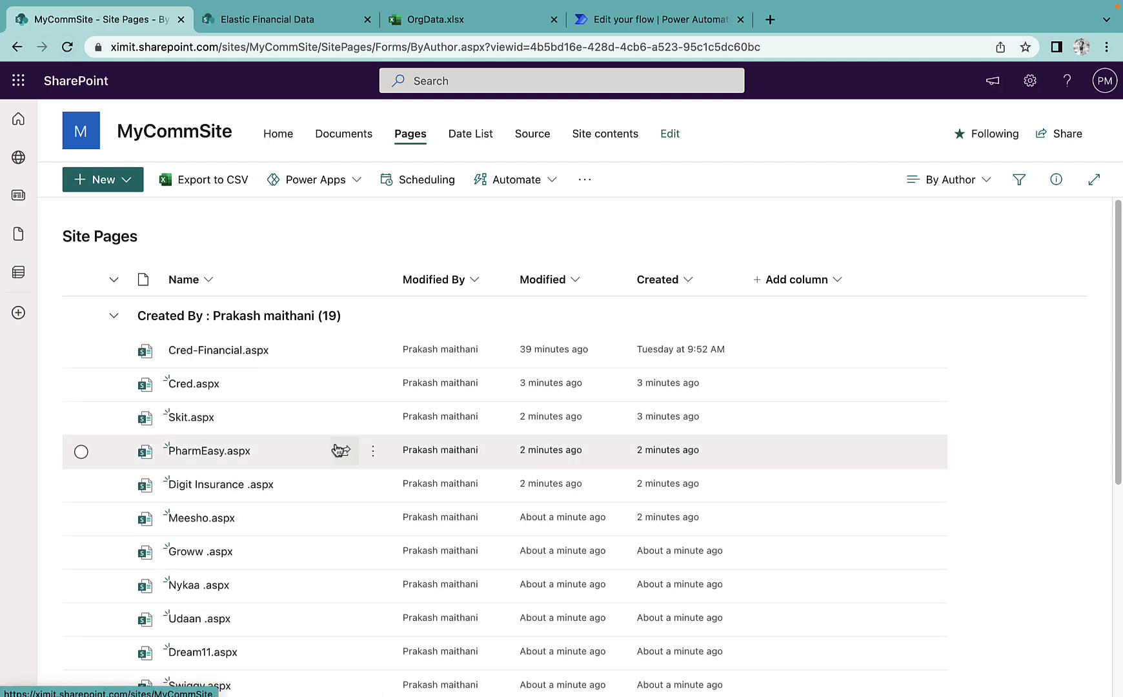
- Open the Digit Insurance page from the Site Pages library and highlight its title to check it
scroll(310, 494, down, 1)
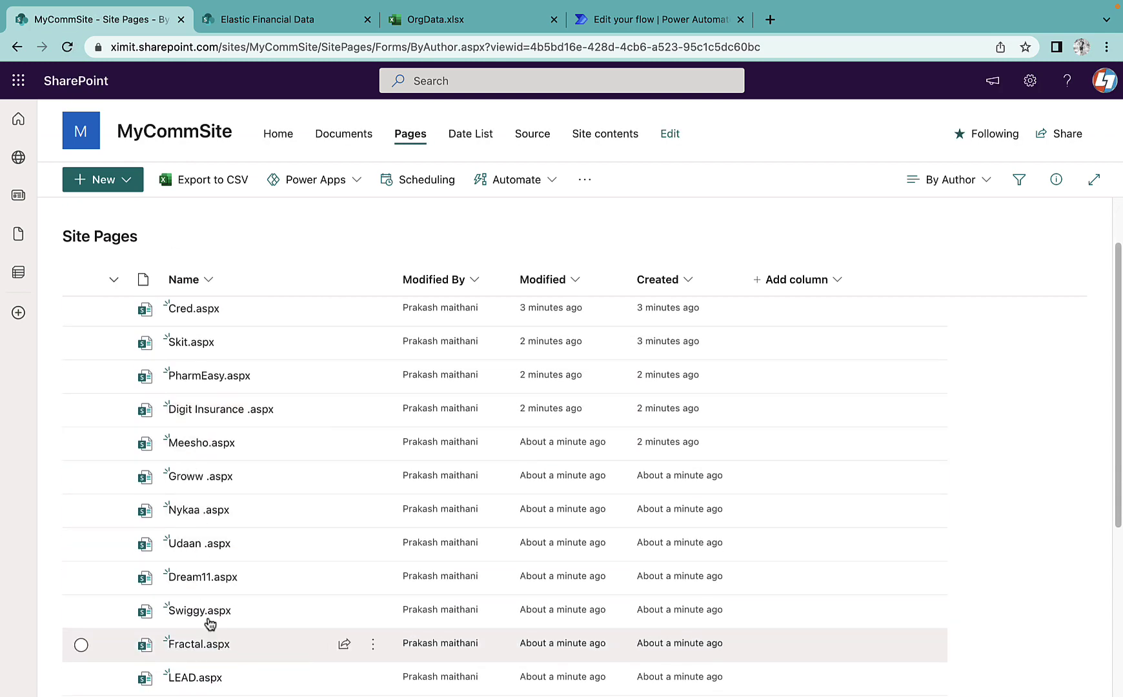
click(205, 409)
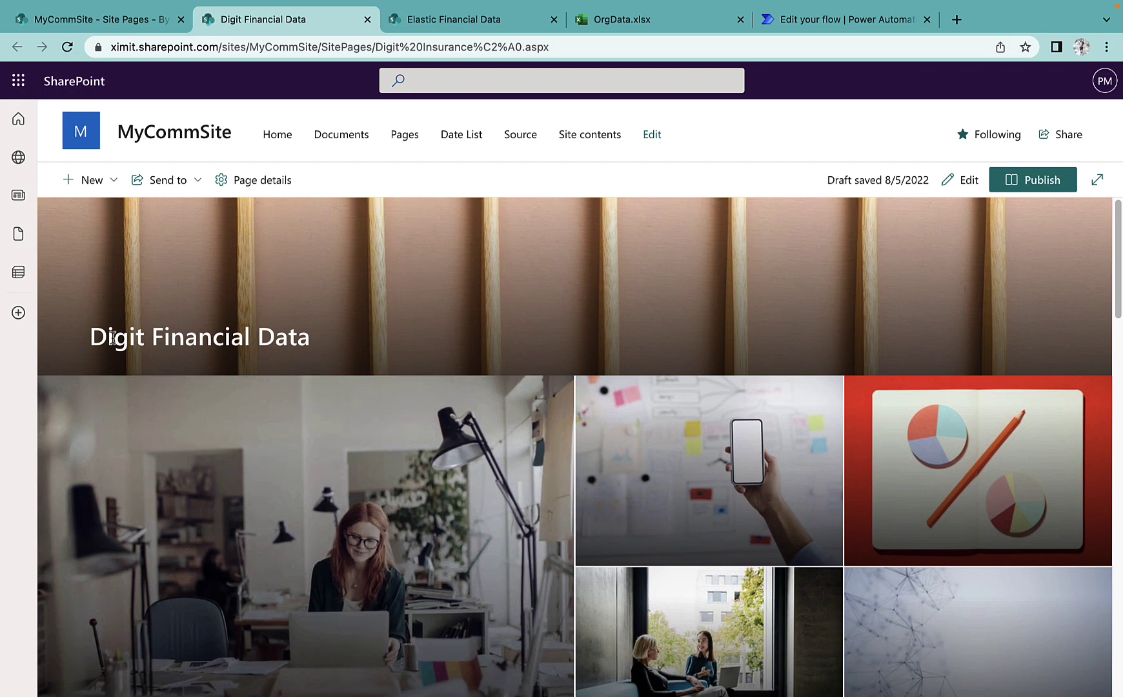
drag(95, 337, 314, 341)
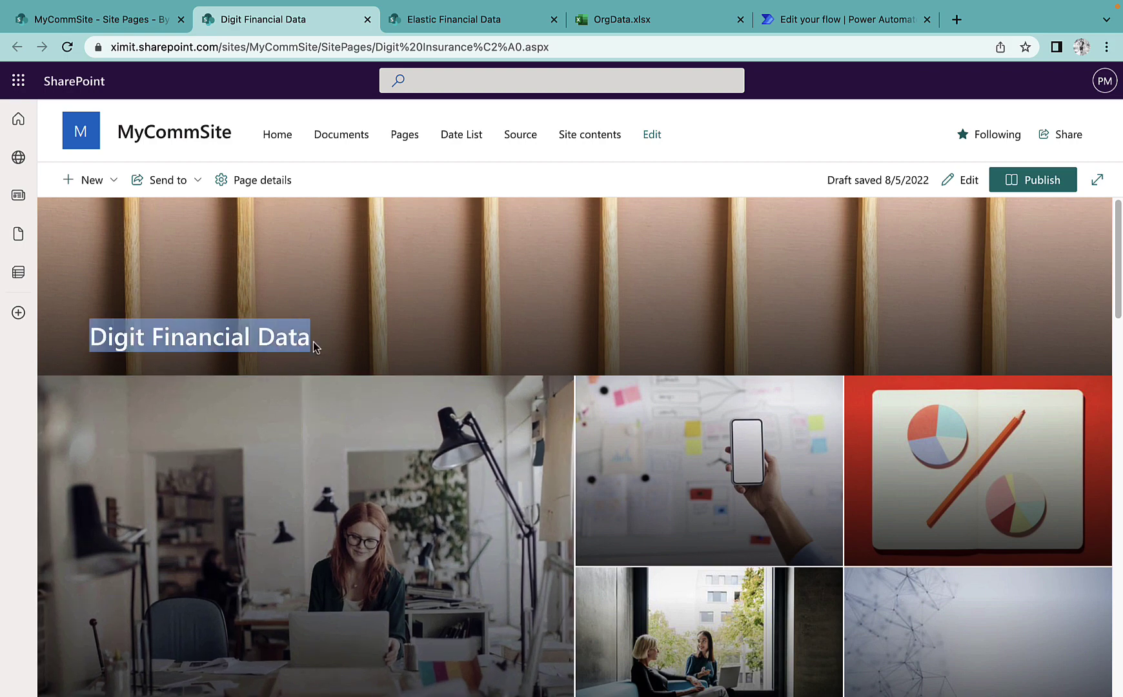
- Return to the Site Pages library, review the list of generated company pages, and switch back to the flow editor in Power Automate
click(131, 27)
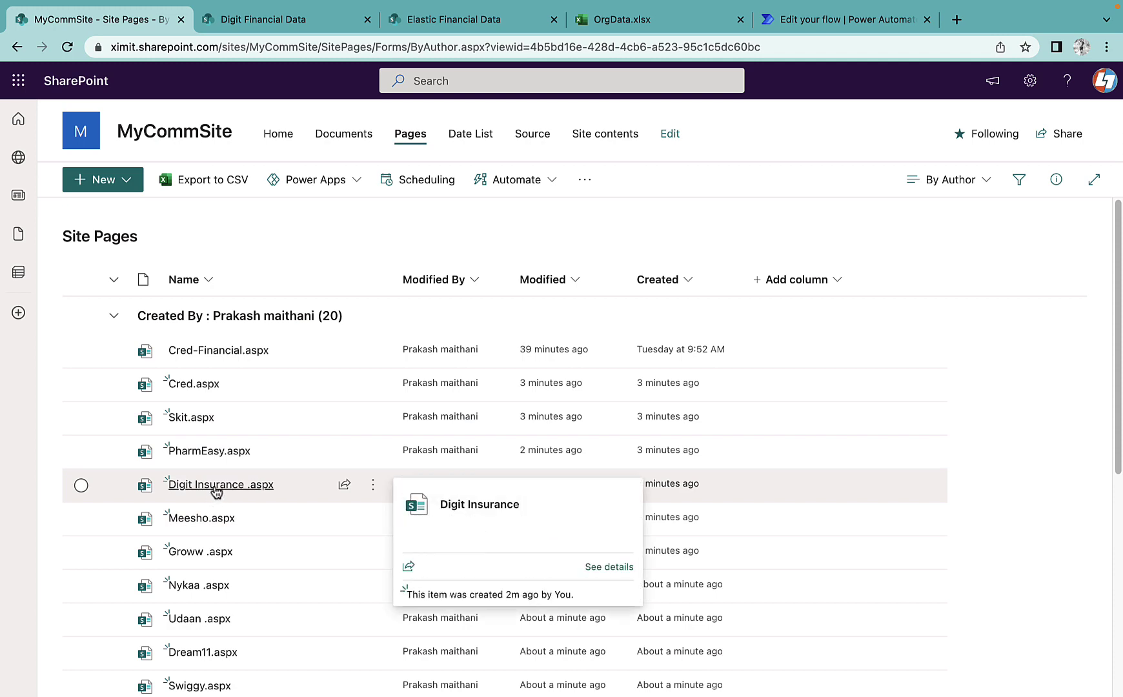
scroll(209, 601, down, 3)
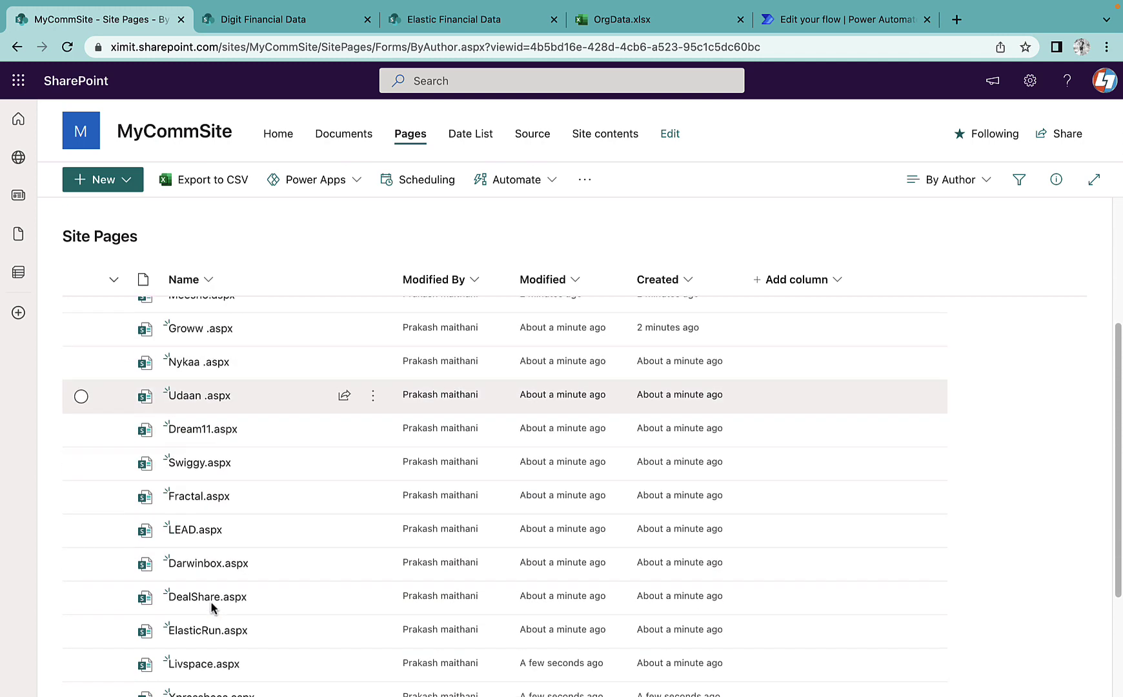
scroll(207, 584, down, 2)
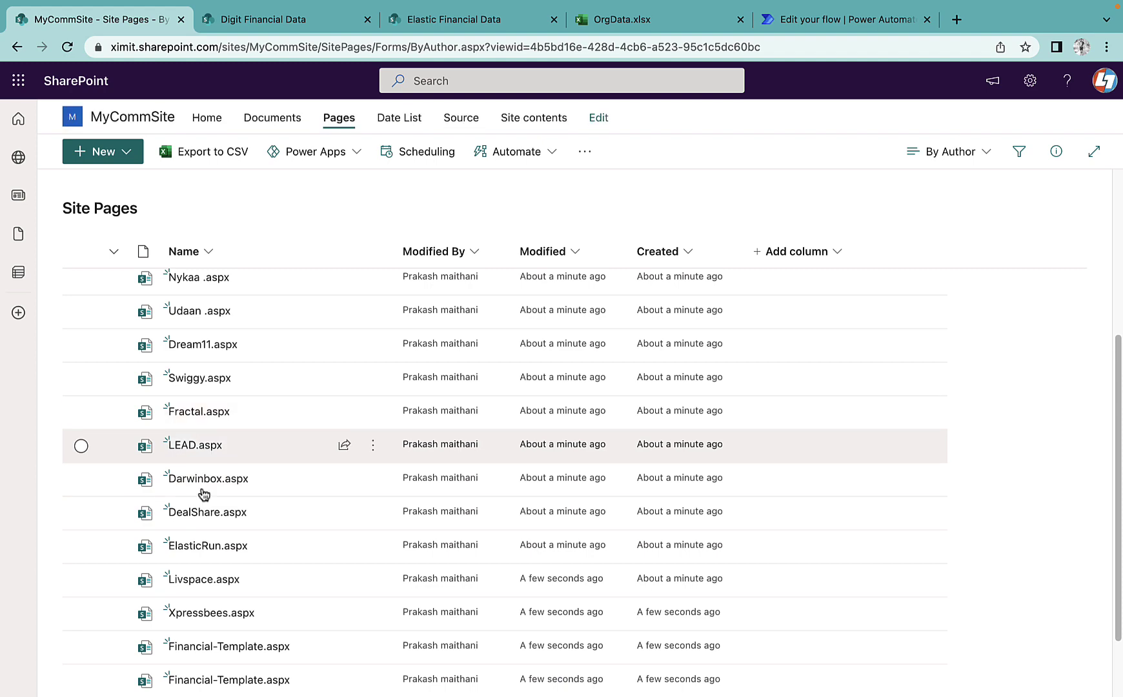
scroll(210, 581, up, 5)
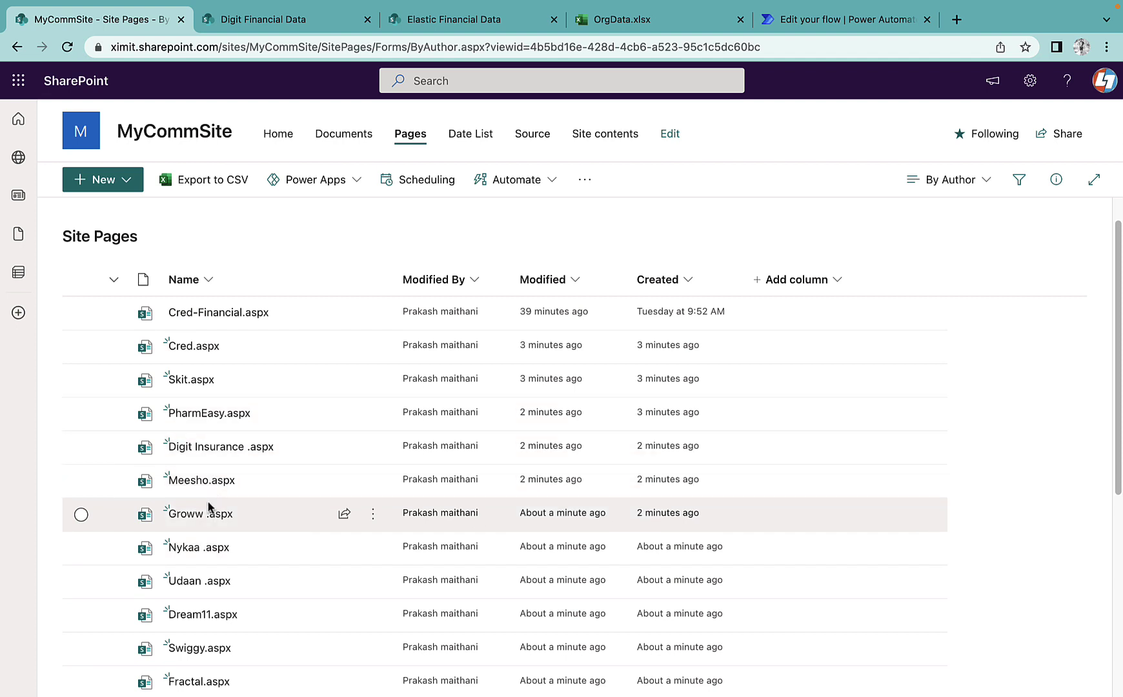
key(ctrl+shift+Tab)
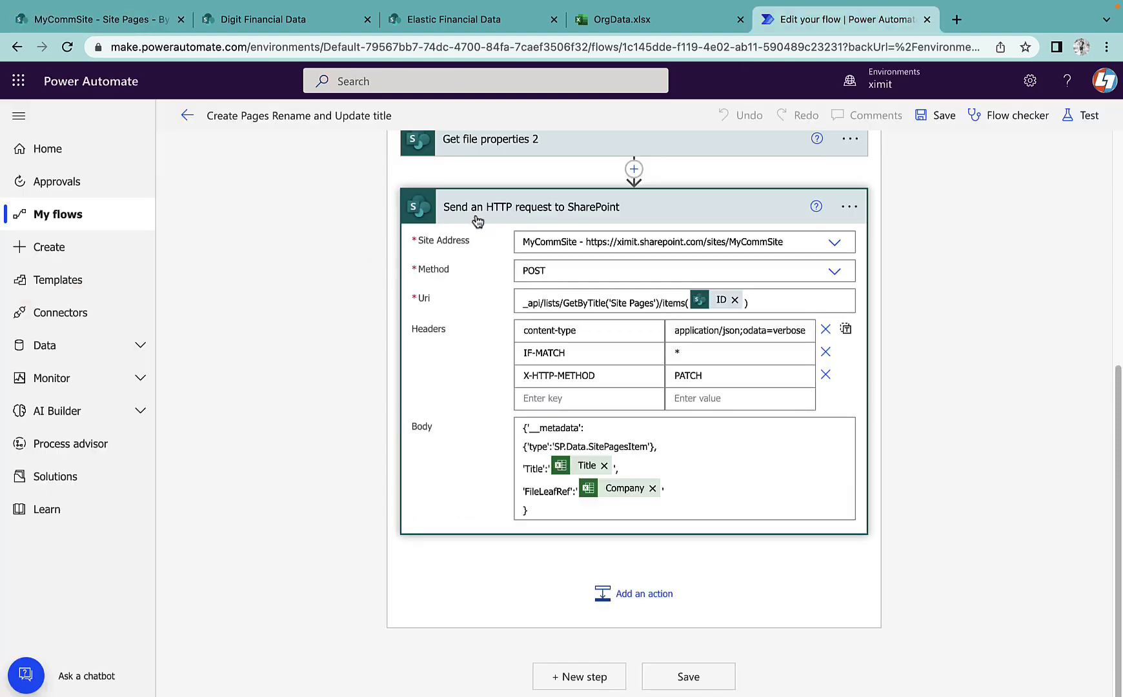